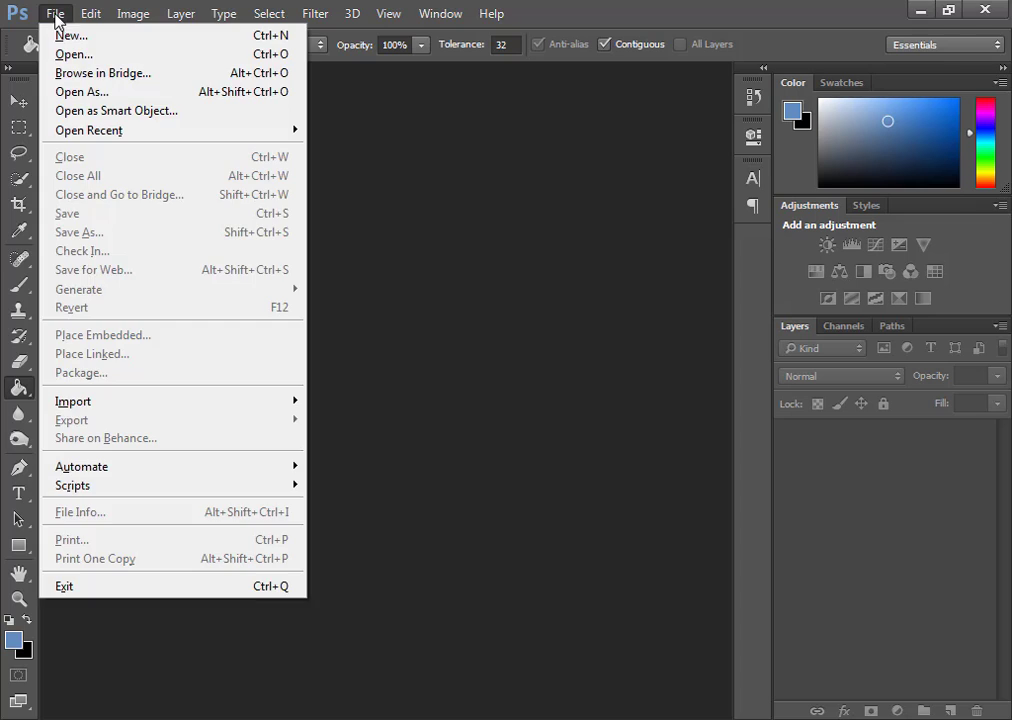
Create a new blank A4 document.
left_click(66, 34)
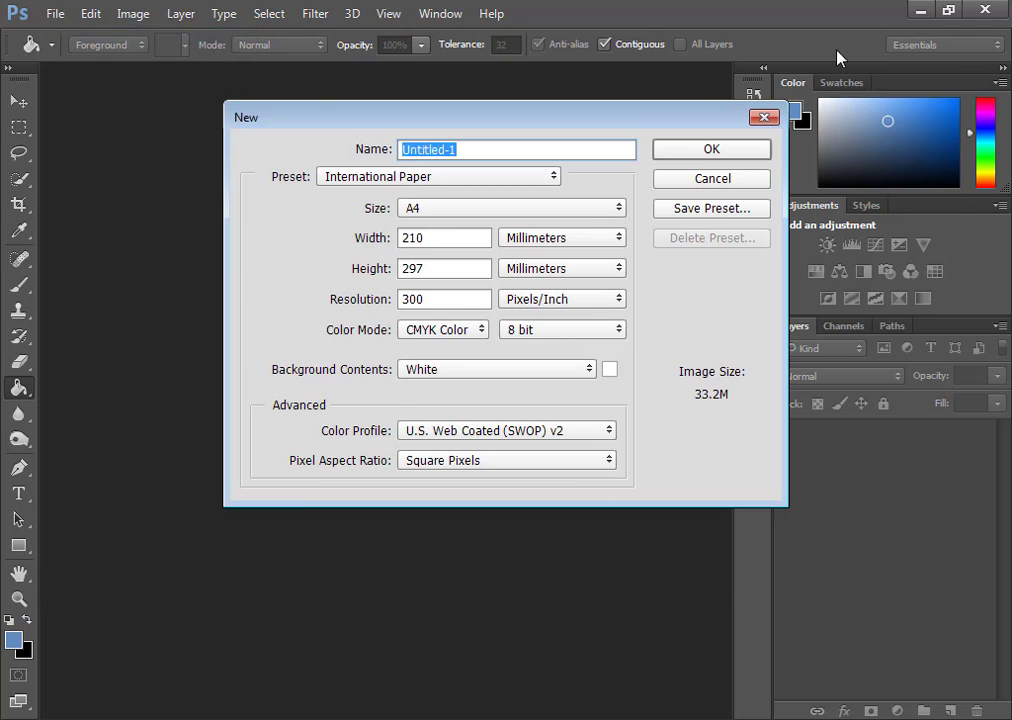
left_click(700, 150)
left_click(20, 101)
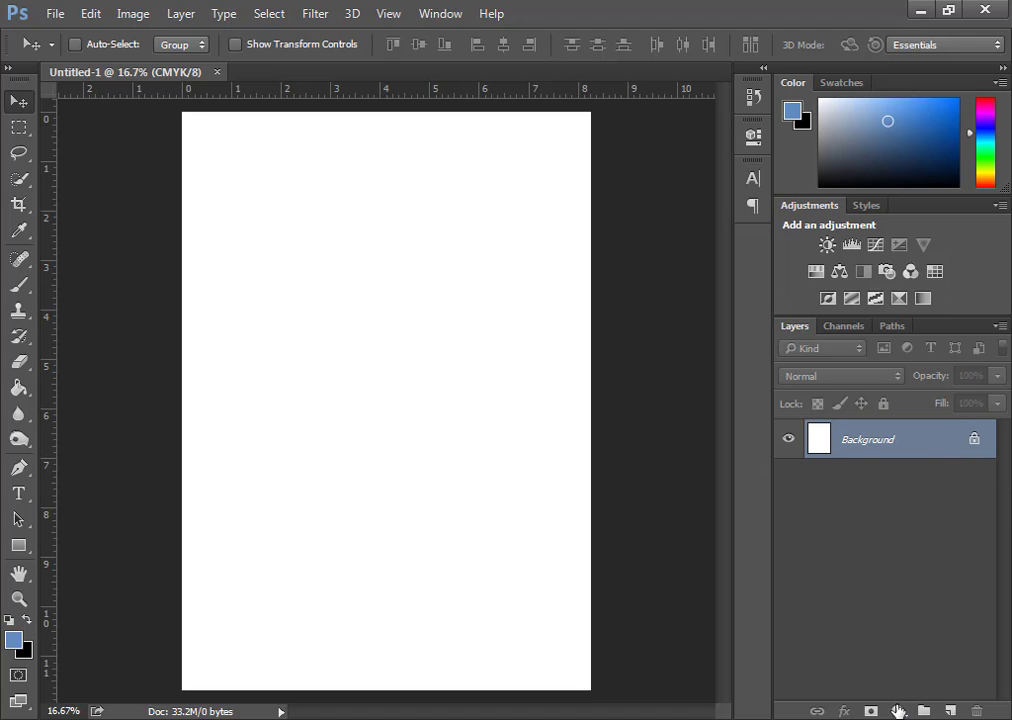
Add a Solid Color fill layer and set its colour to magenta-purple.
left_click(897, 711)
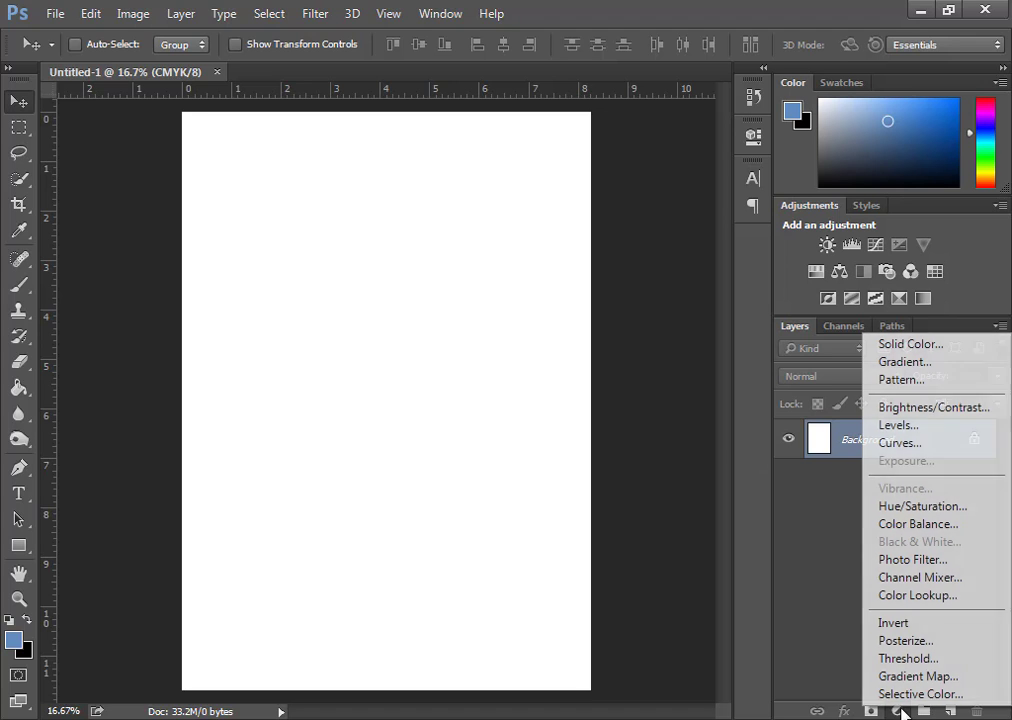
left_click(840, 343)
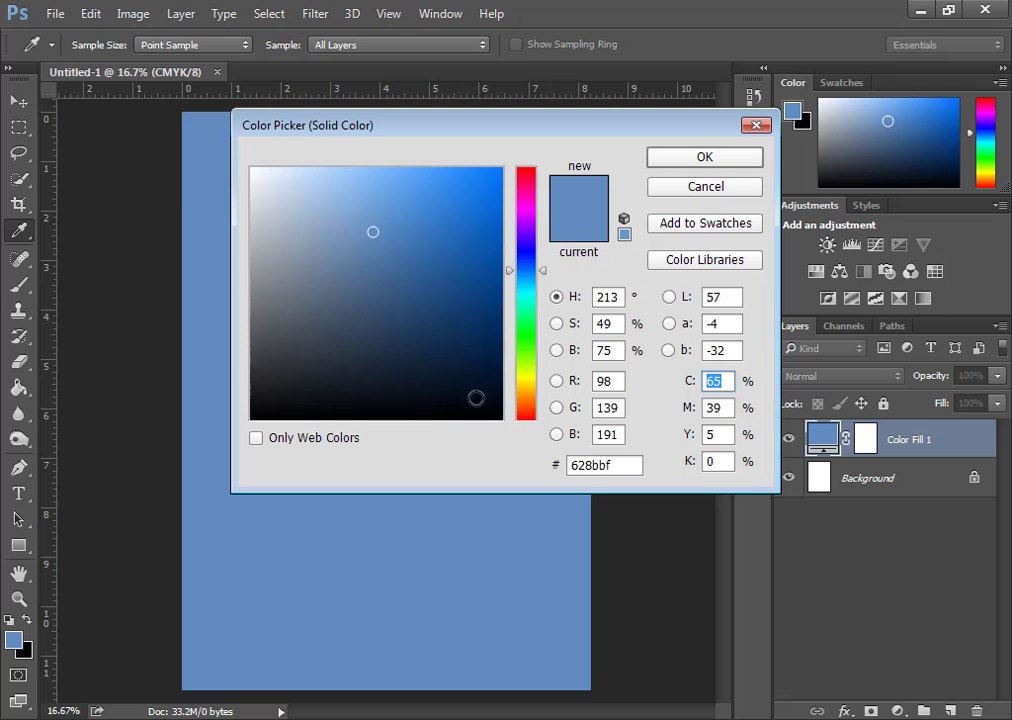
left_click(705, 157)
double_click(823, 440)
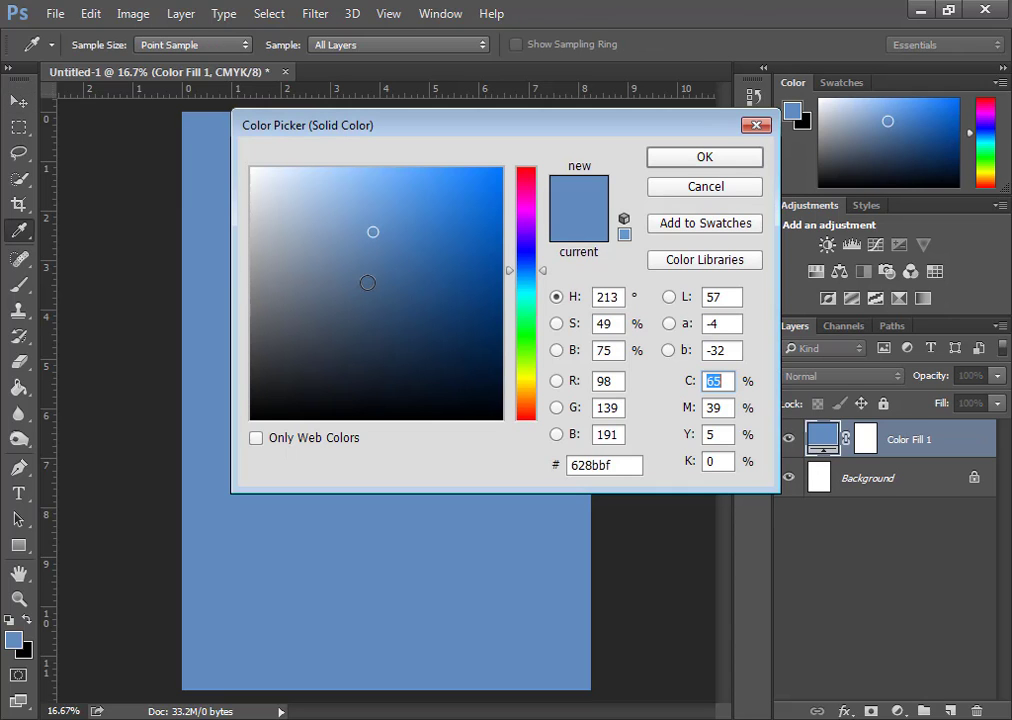
left_click(538, 207)
left_click(460, 269)
key("Return")
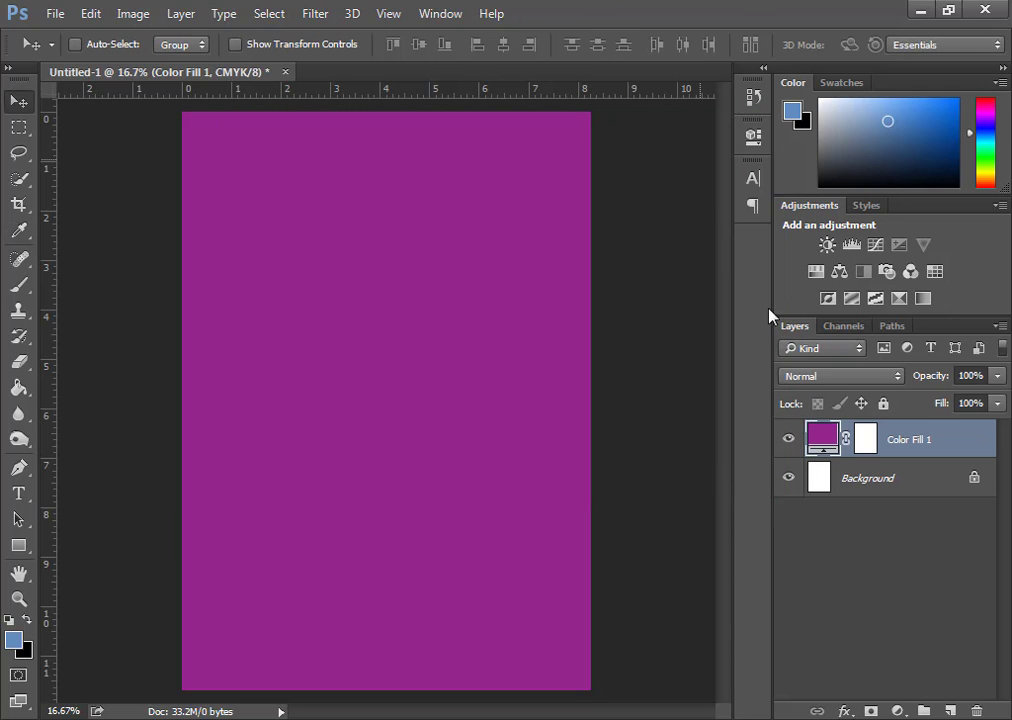
Add a Gradient Overlay to Color Fill 1 and make its left stop red.
double_click(944, 445)
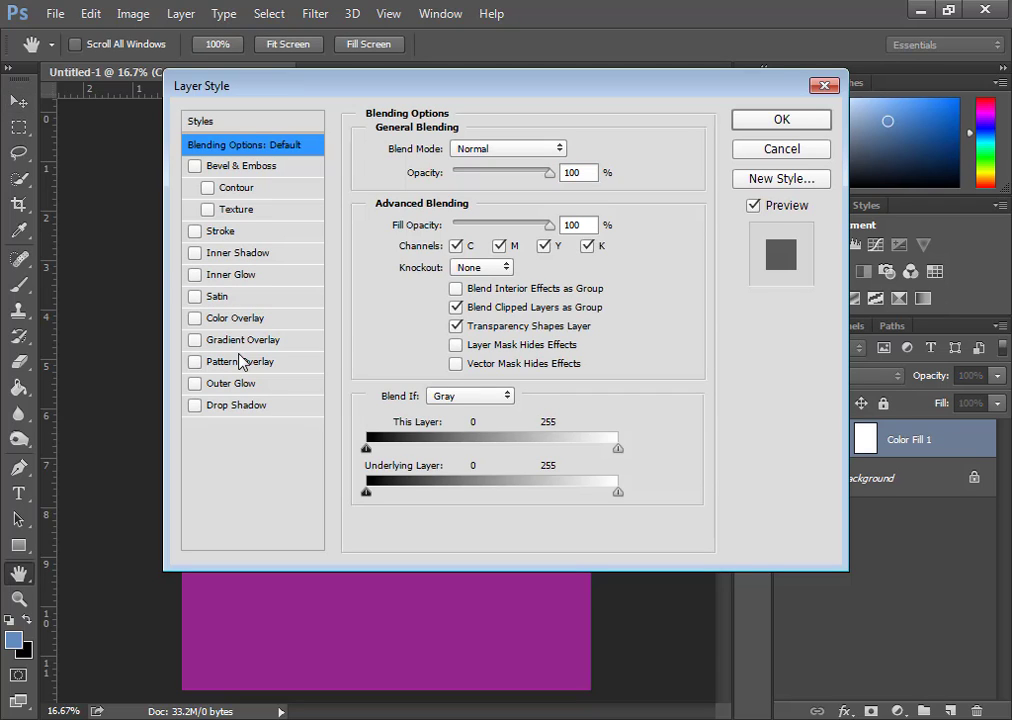
left_click(240, 340)
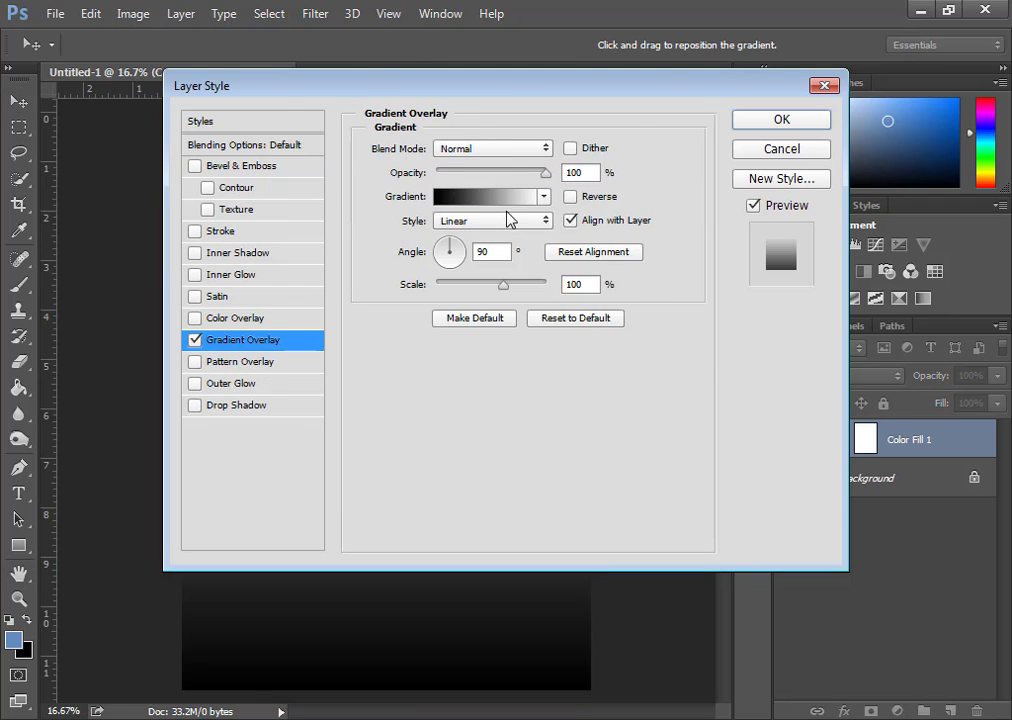
left_click(490, 196)
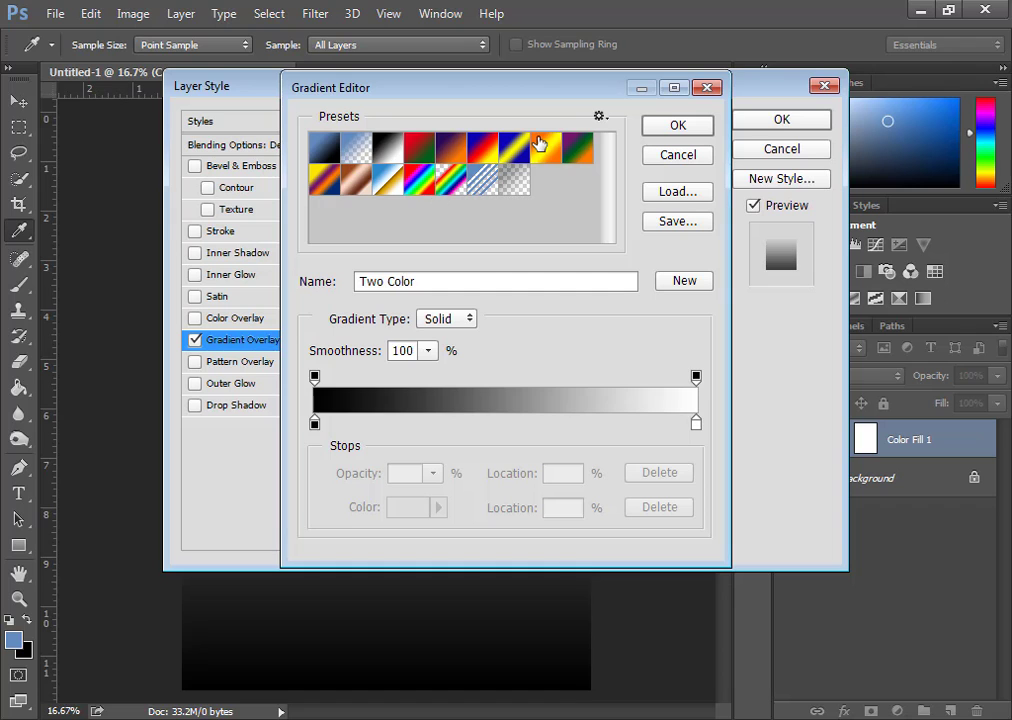
left_click(540, 145)
left_click_drag(330, 88, 448, 138)
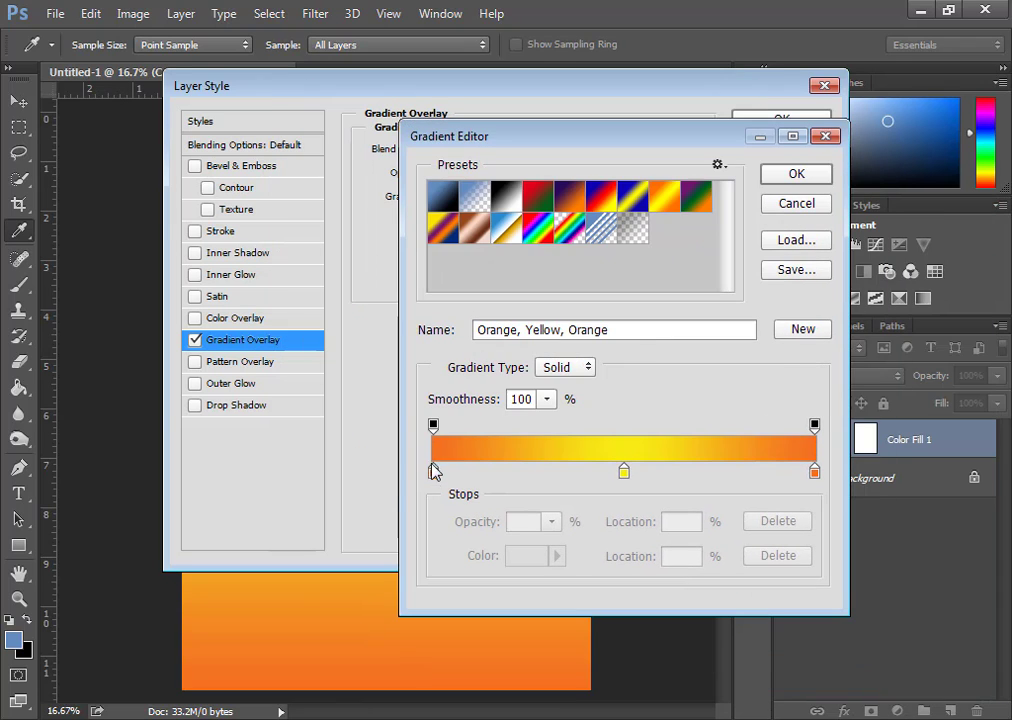
double_click(434, 471)
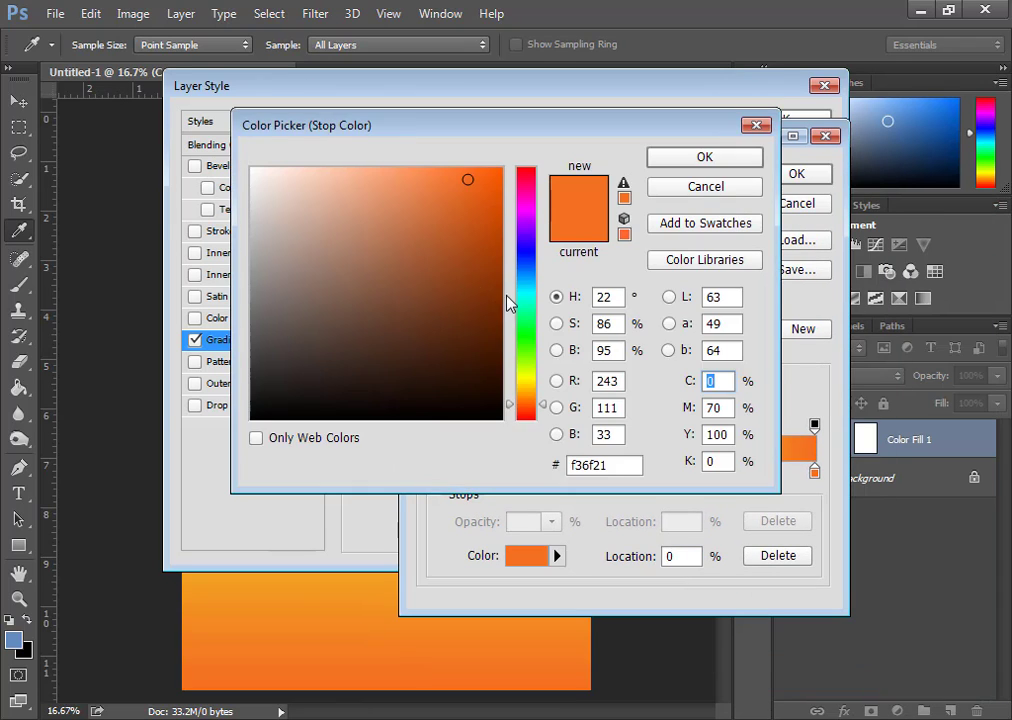
left_click(527, 414)
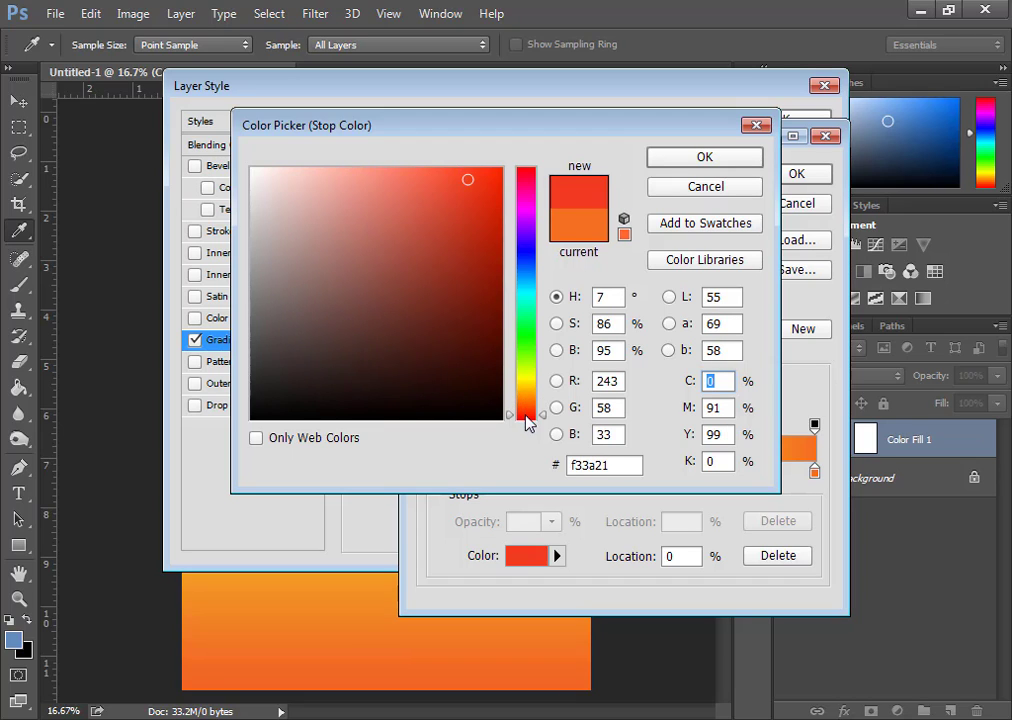
left_click(676, 160)
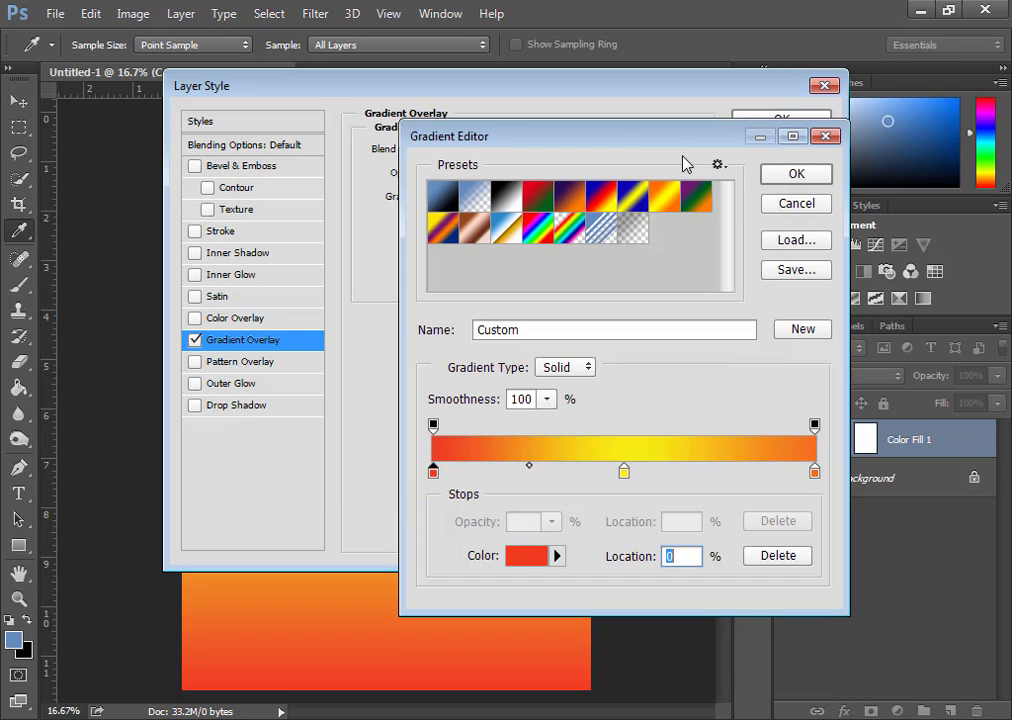
Set the middle gradient stop to red-orange e25643.
left_click(624, 471)
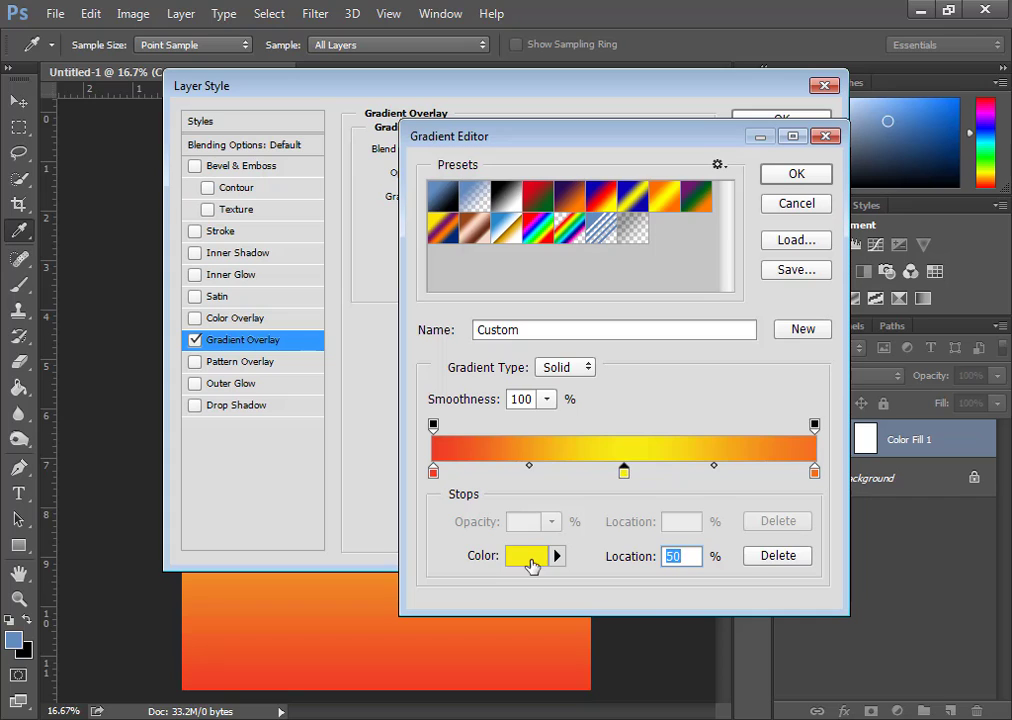
left_click(557, 556)
left_click(529, 560)
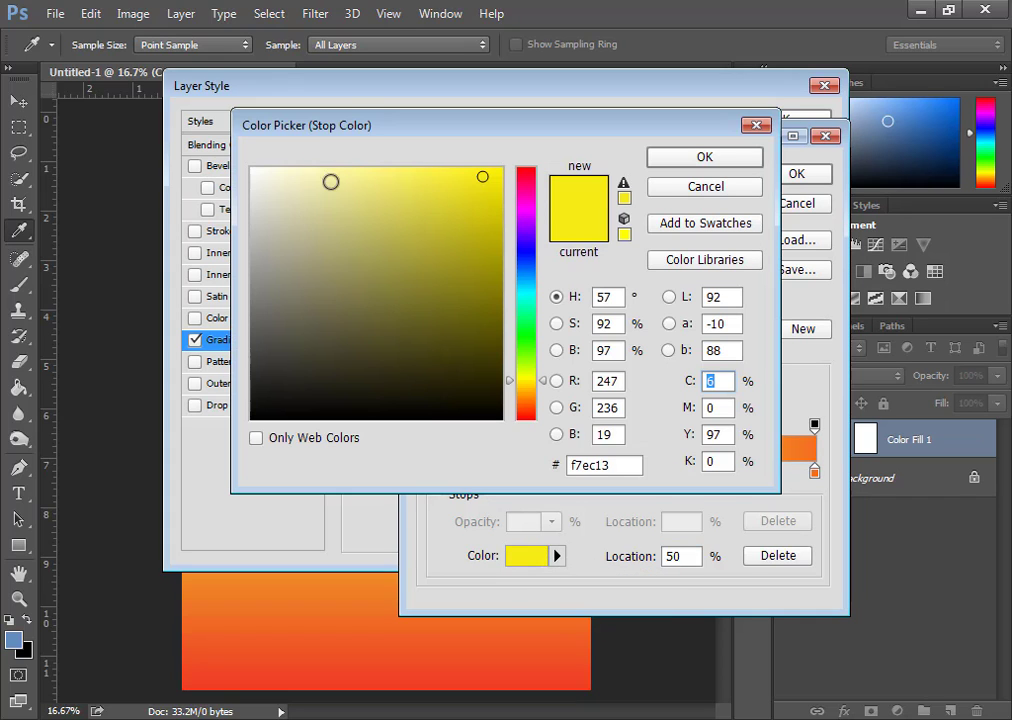
left_click(315, 170)
left_click(527, 395)
left_click(488, 364)
left_click(527, 415)
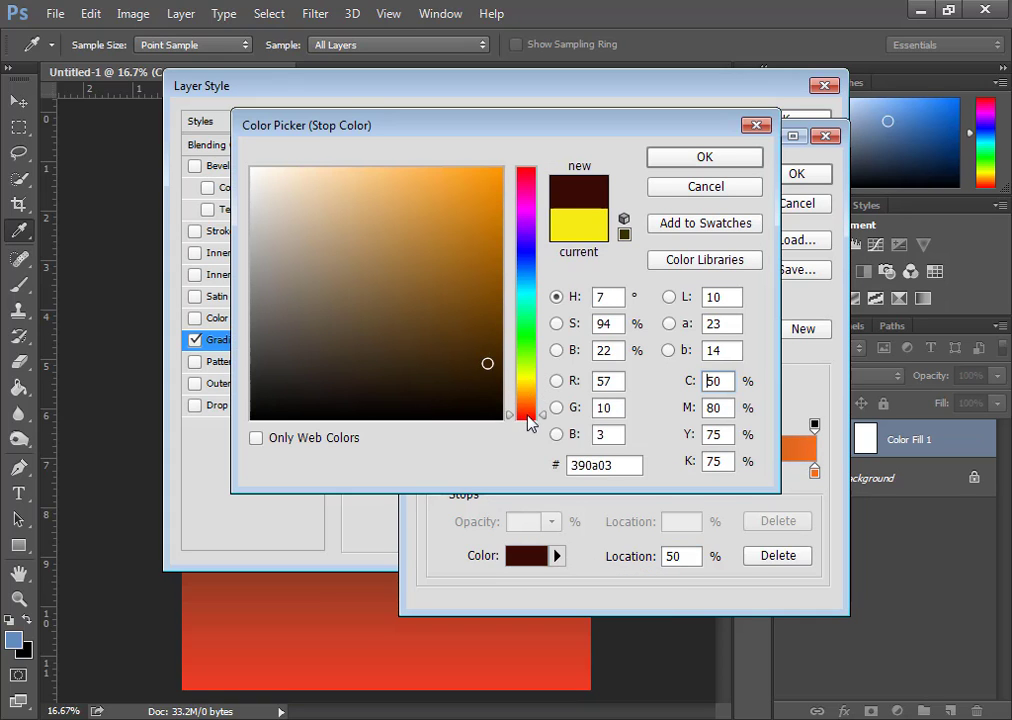
left_click(447, 206)
left_click(340, 182)
left_click(427, 196)
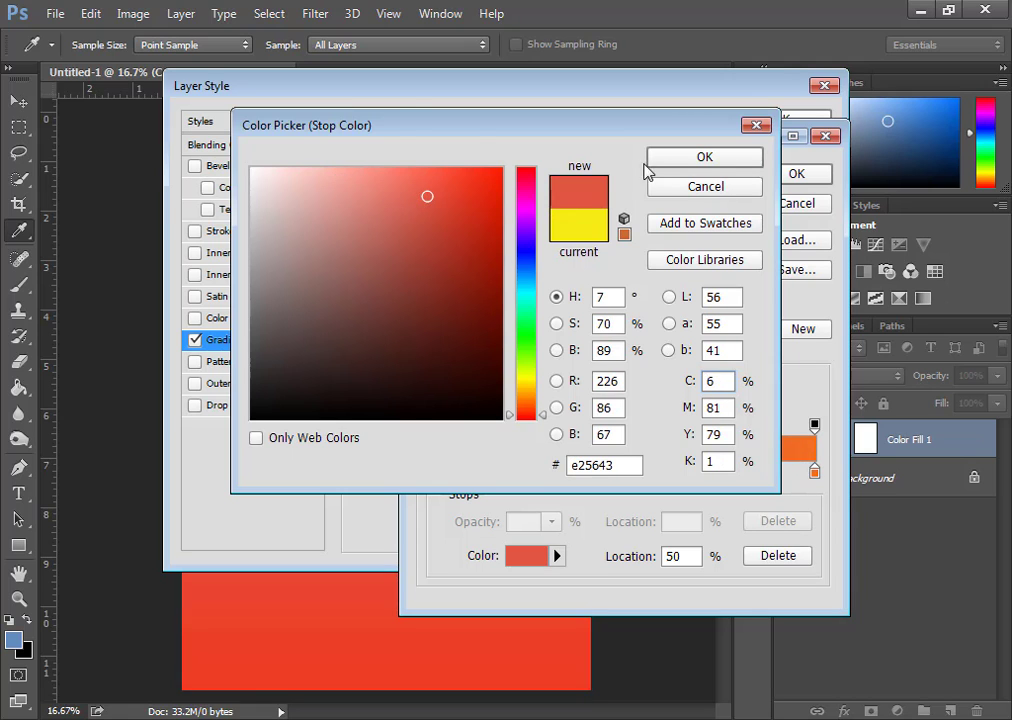
left_click(683, 160)
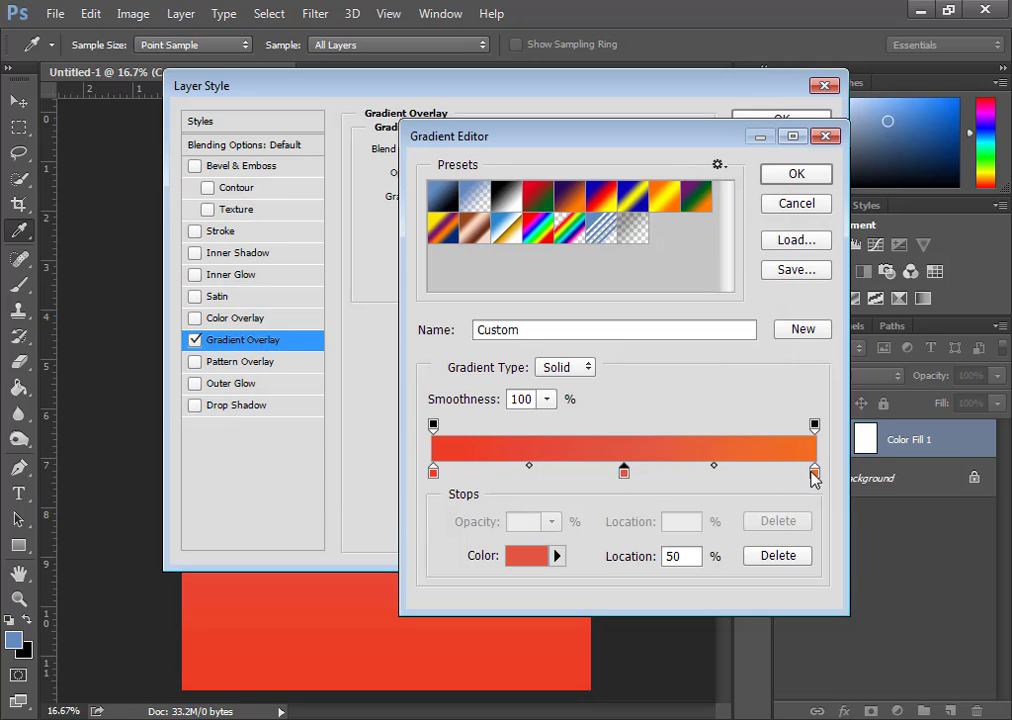
Make the right gradient stop bright red and close the Gradient Editor.
double_click(814, 473)
left_click(519, 411)
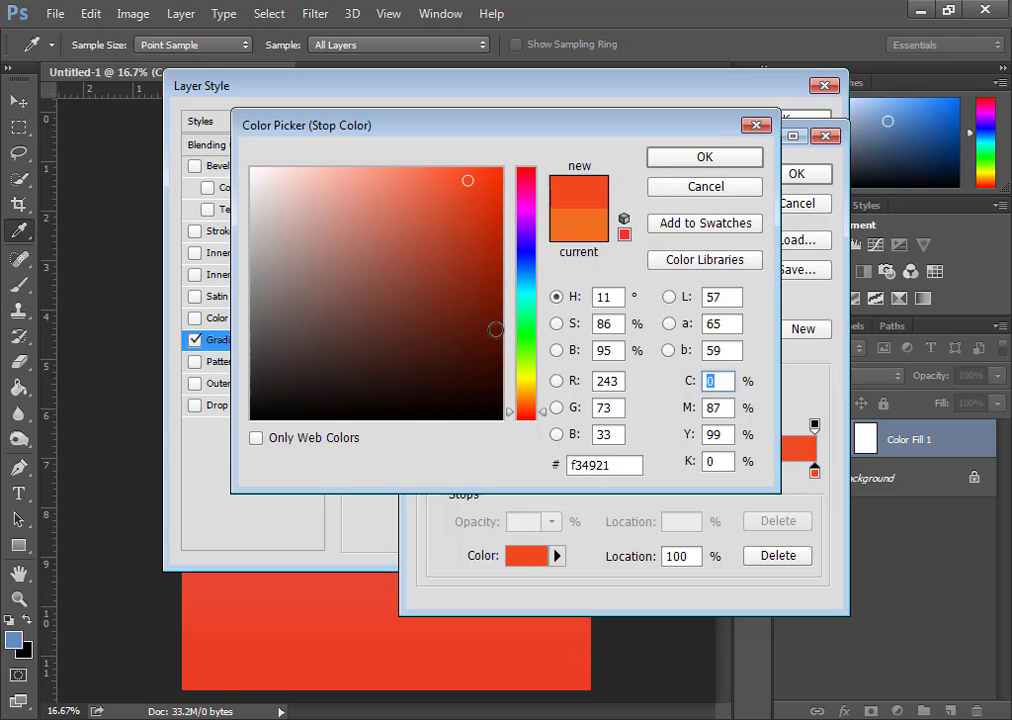
left_click(490, 172)
left_click(674, 163)
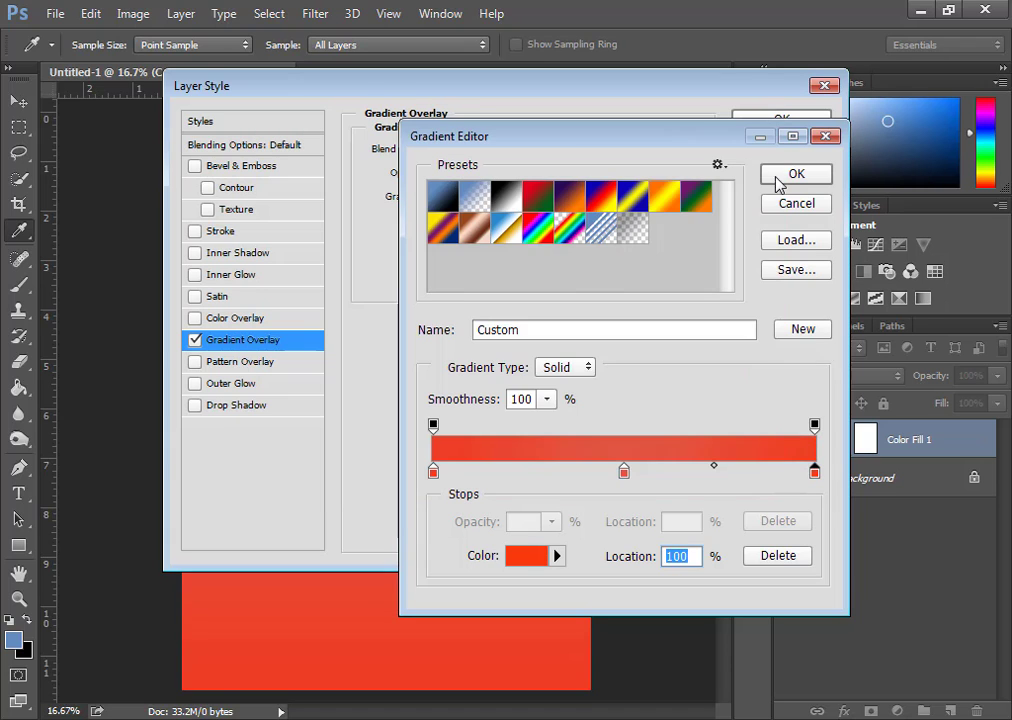
left_click(792, 173)
Change the middle stop to white and apply the red-white-red gradient overlay.
mouse_move(307, 87)
left_mouse_down()
mouse_move(597, 148)
mouse_move(346, 152)
left_mouse_up()
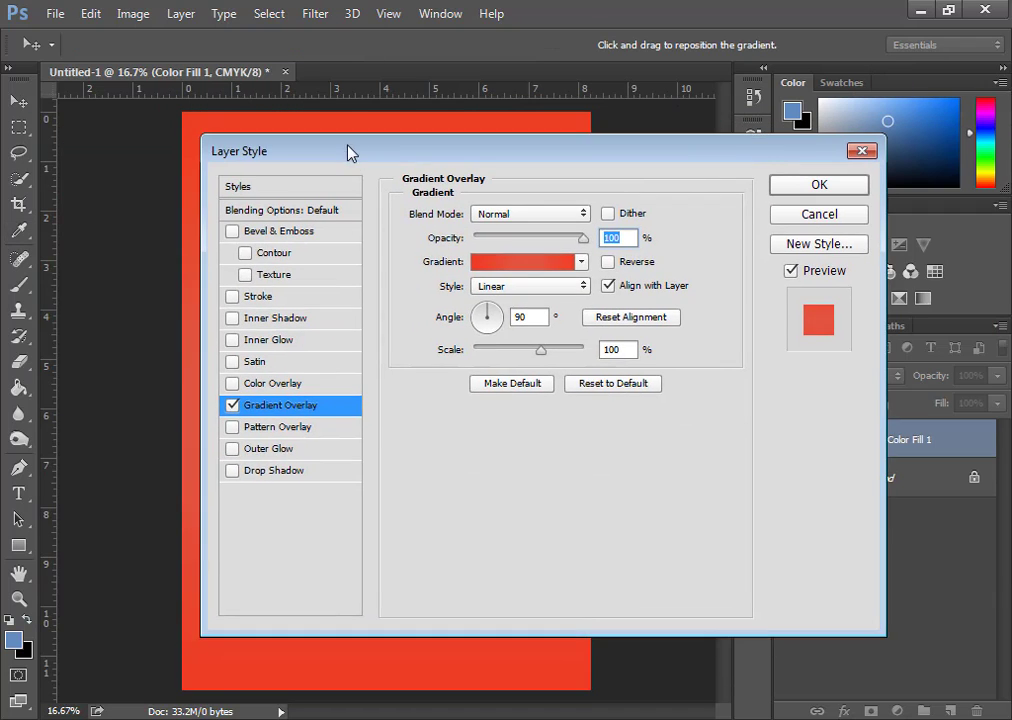
left_click(535, 278)
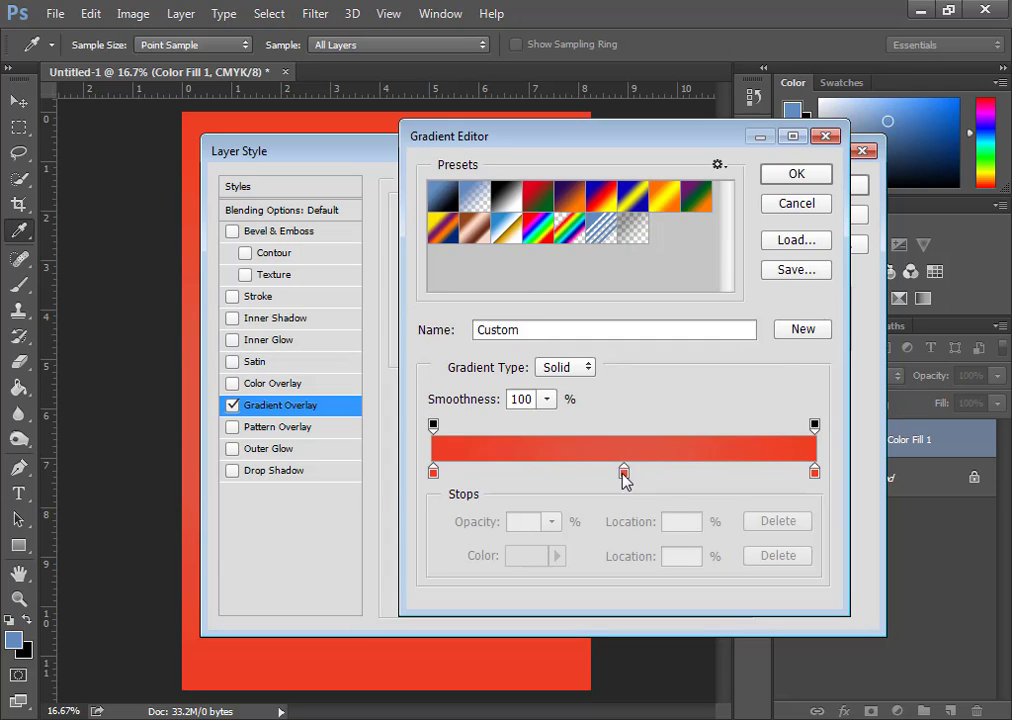
double_click(624, 472)
left_click_drag(253, 171, 232, 149)
left_click(675, 158)
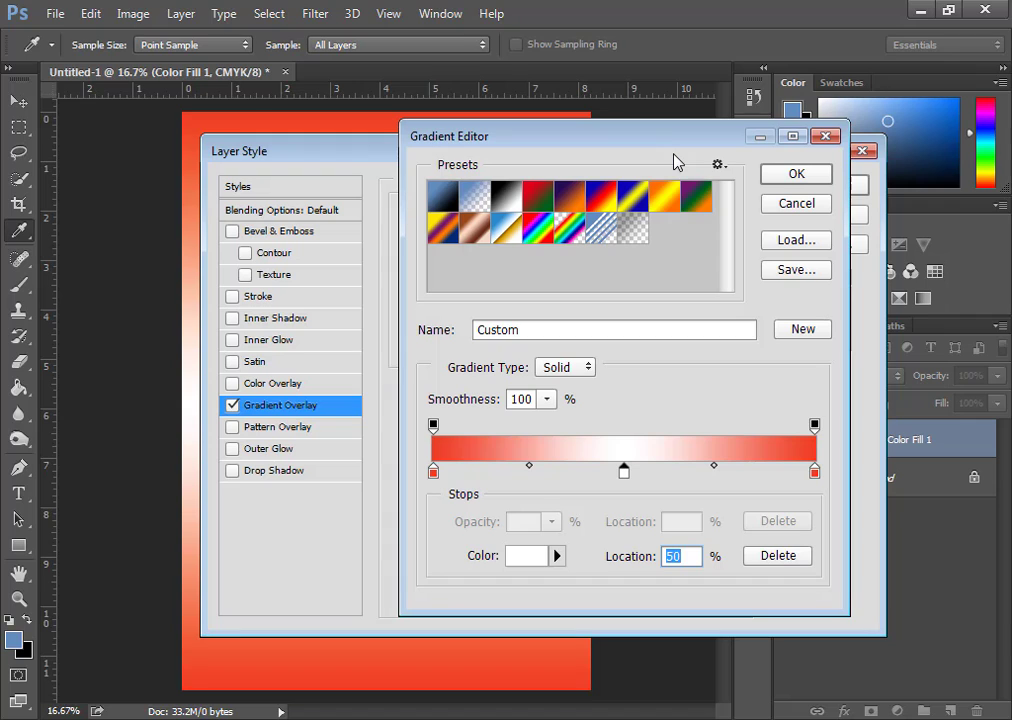
left_click(796, 174)
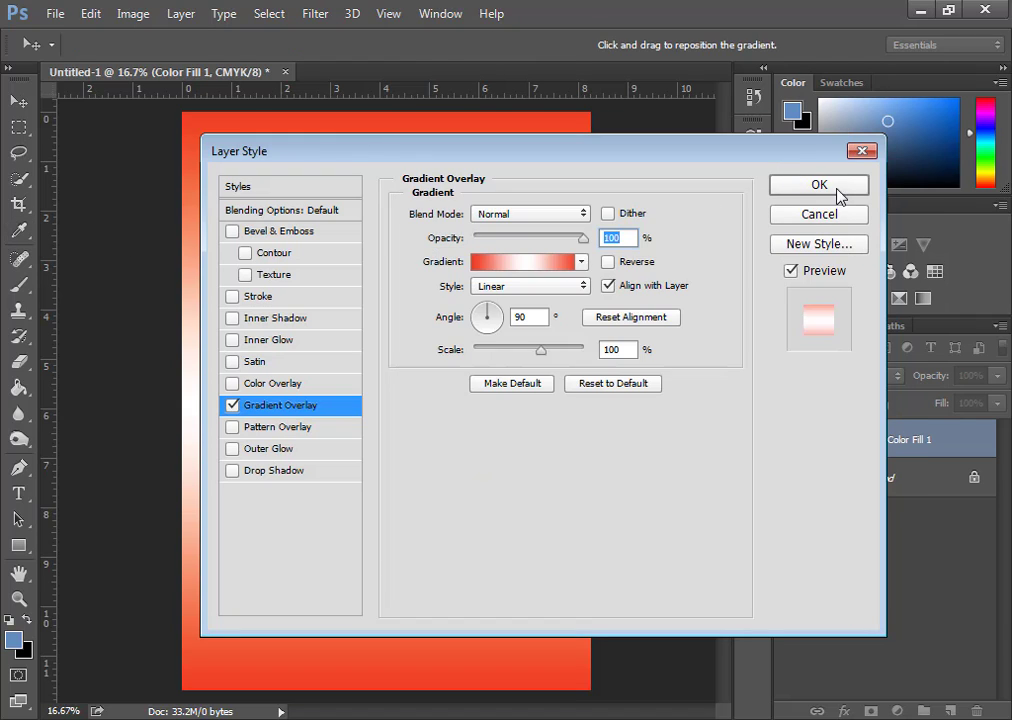
left_click(862, 185)
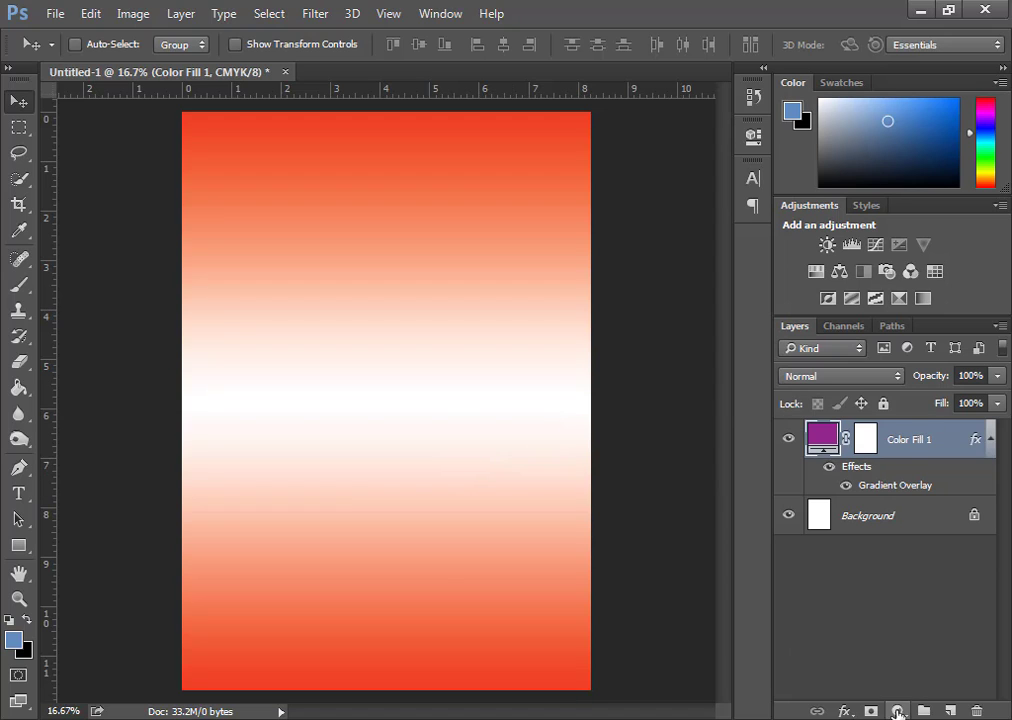
Add a Color Fill 2 layer in muted olive-yellow bfb762.
left_click(897, 711)
left_click(912, 347)
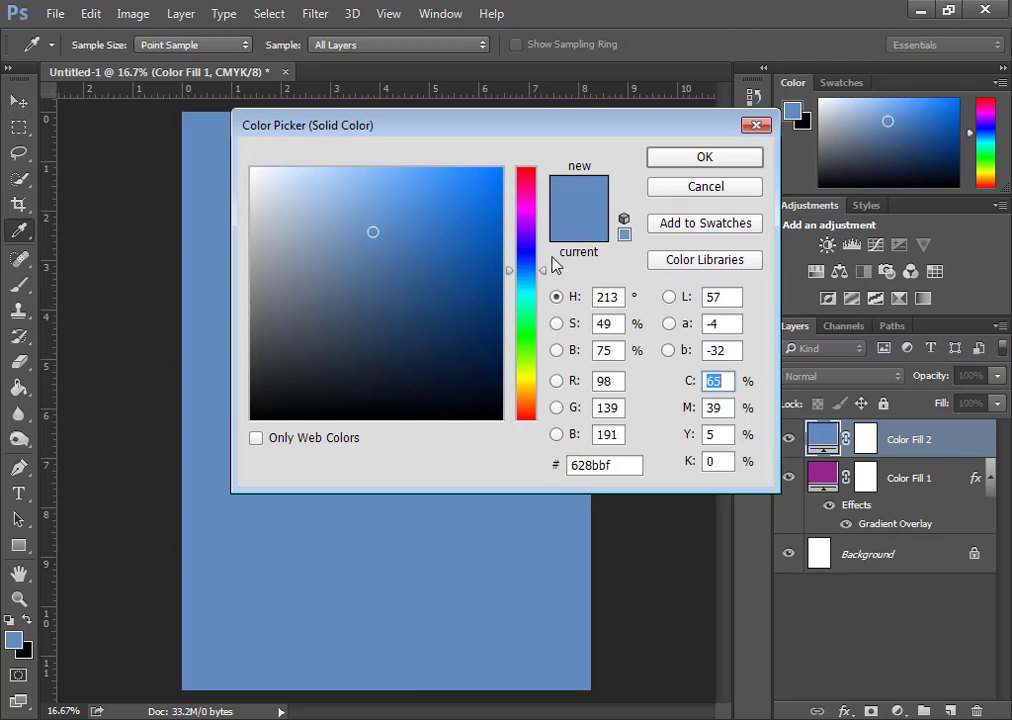
left_click(527, 401)
left_click(527, 384)
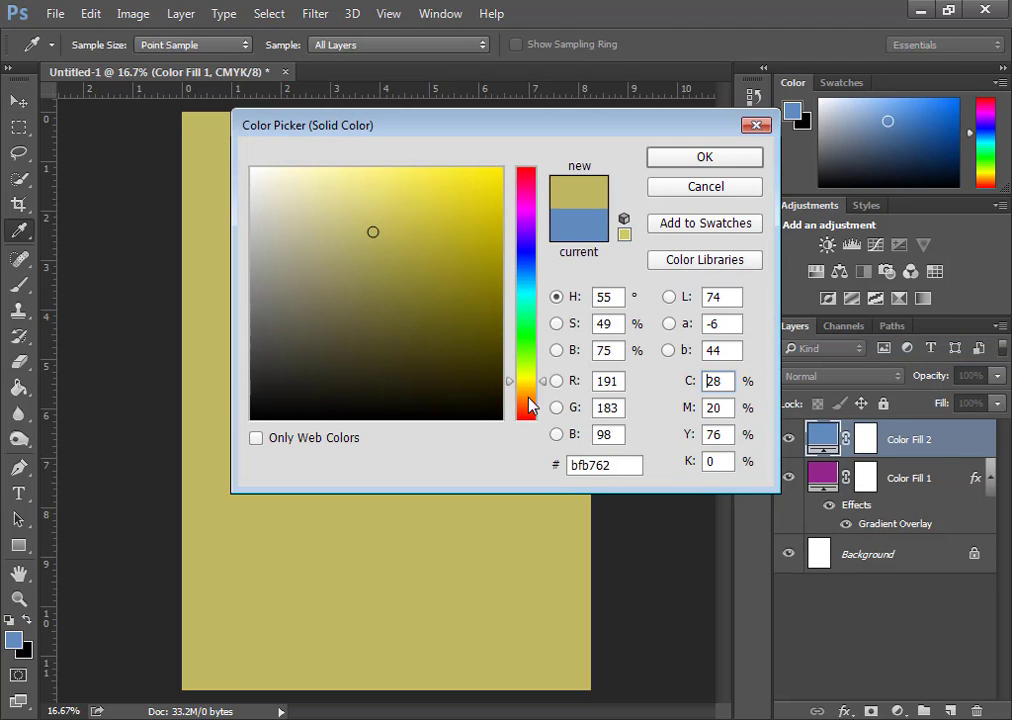
left_click(527, 396)
left_click(520, 392)
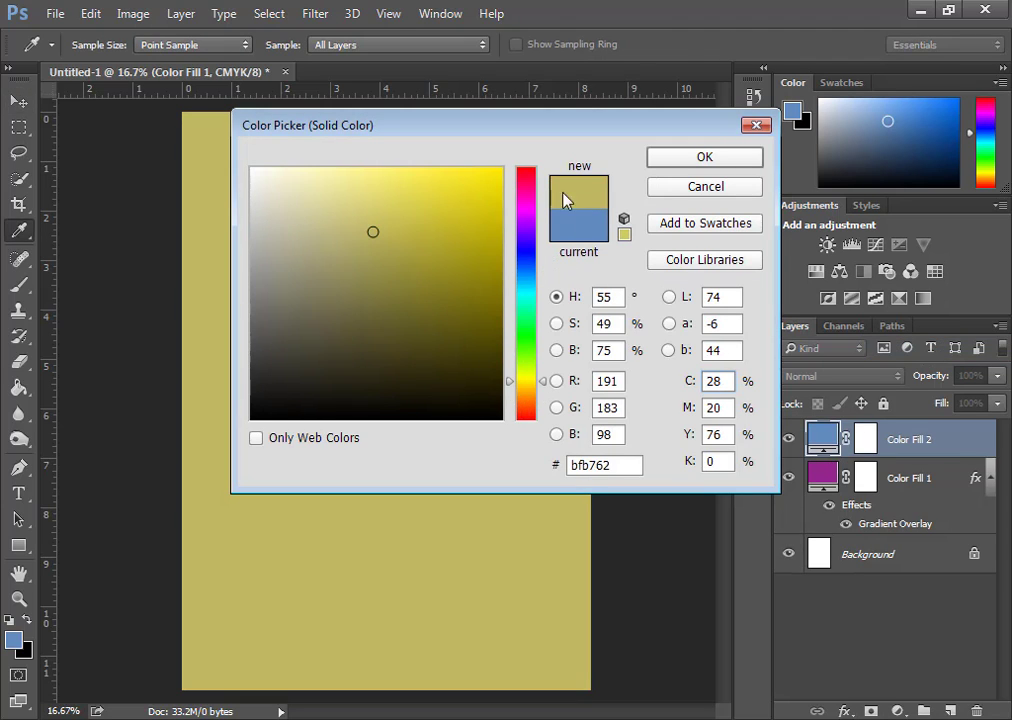
left_click(705, 157)
double_click(915, 441)
double_click(960, 443)
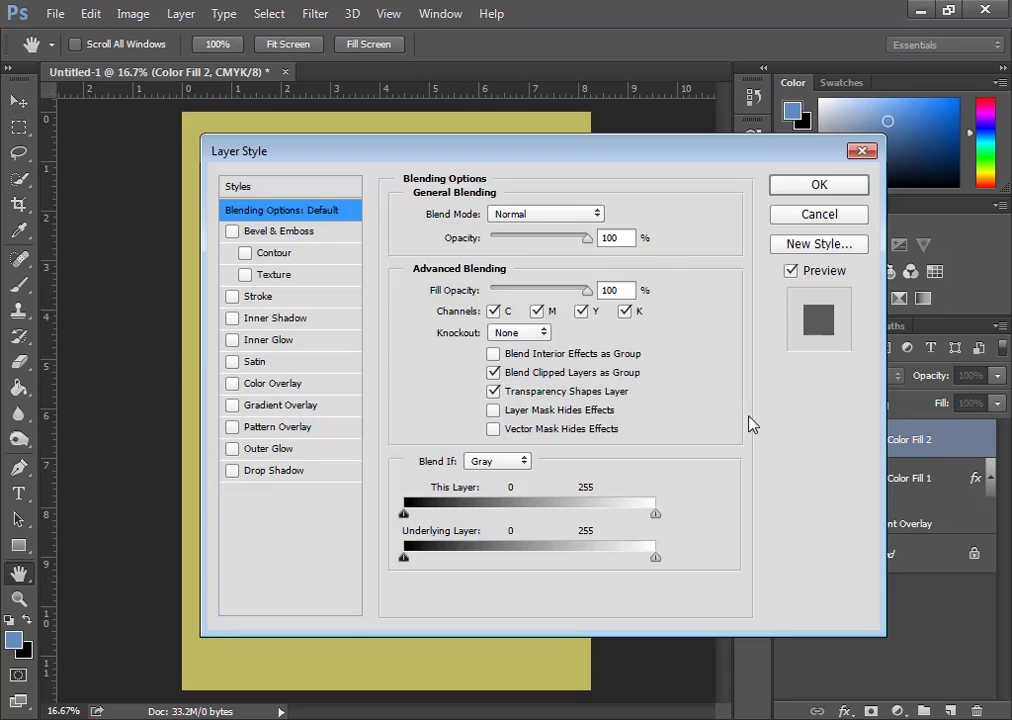
Enable a Gradient Overlay on Color Fill 2 and make its left stop bright red.
left_click(272, 383)
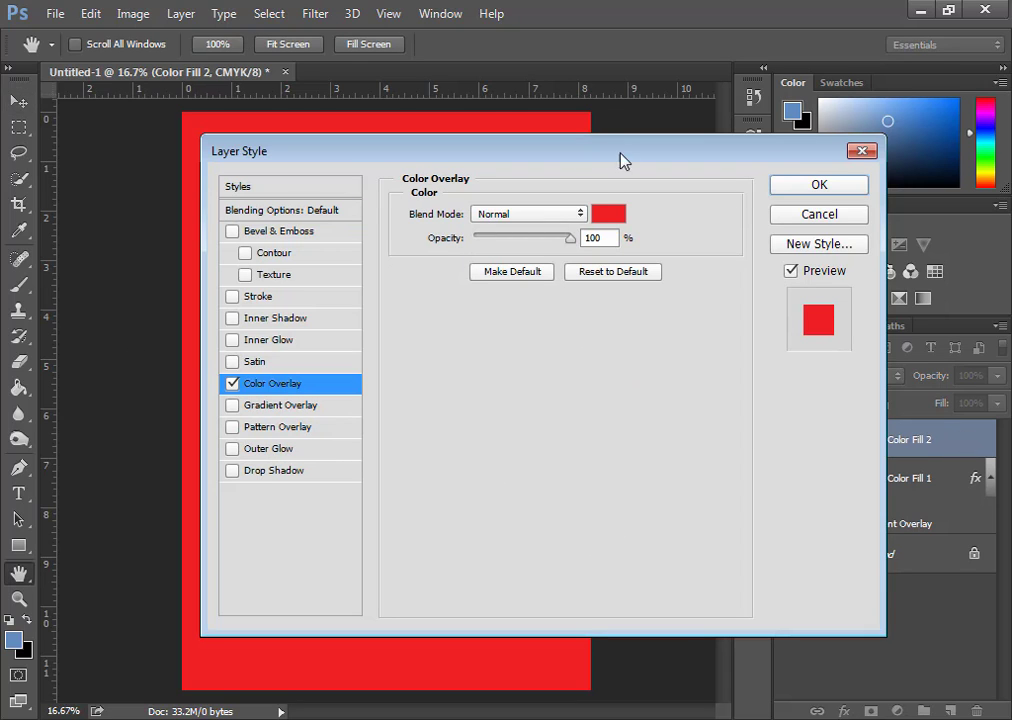
left_click(232, 383)
left_click(232, 405)
left_click(530, 257)
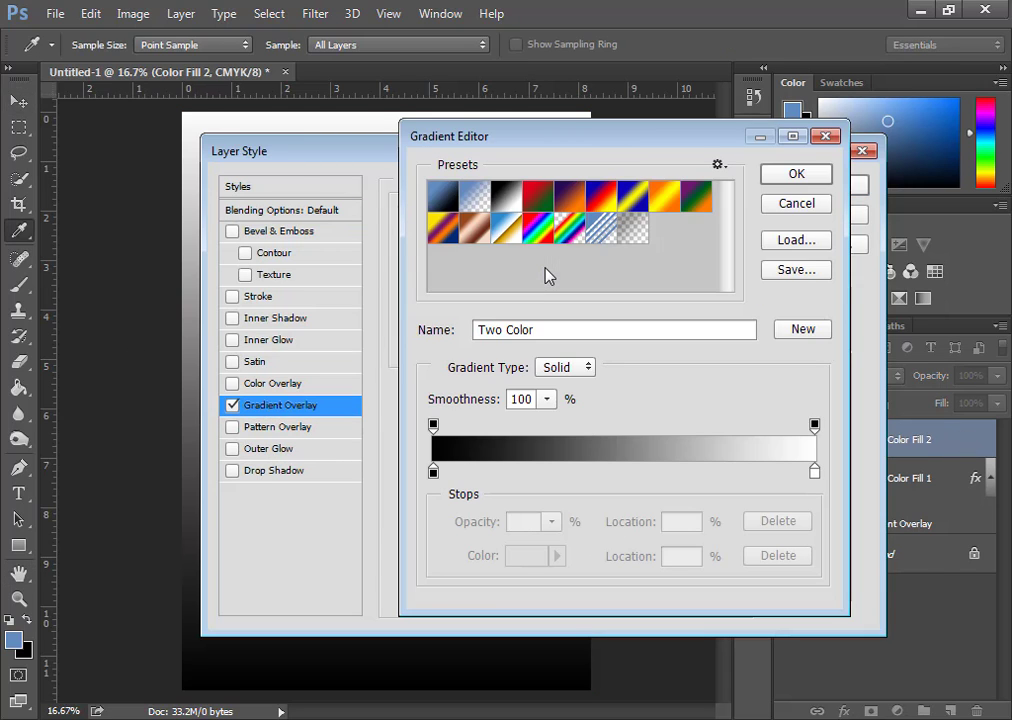
double_click(433, 472)
left_click(524, 410)
left_click_drag(524, 412, 524, 420)
left_click_drag(480, 172, 503, 166)
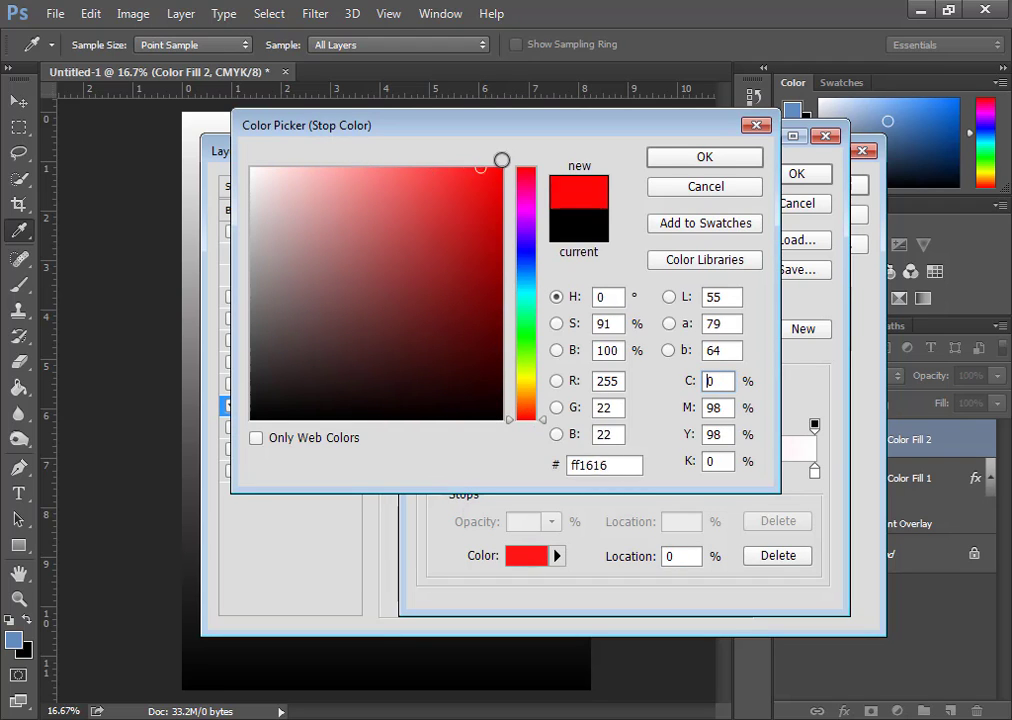
left_click(707, 160)
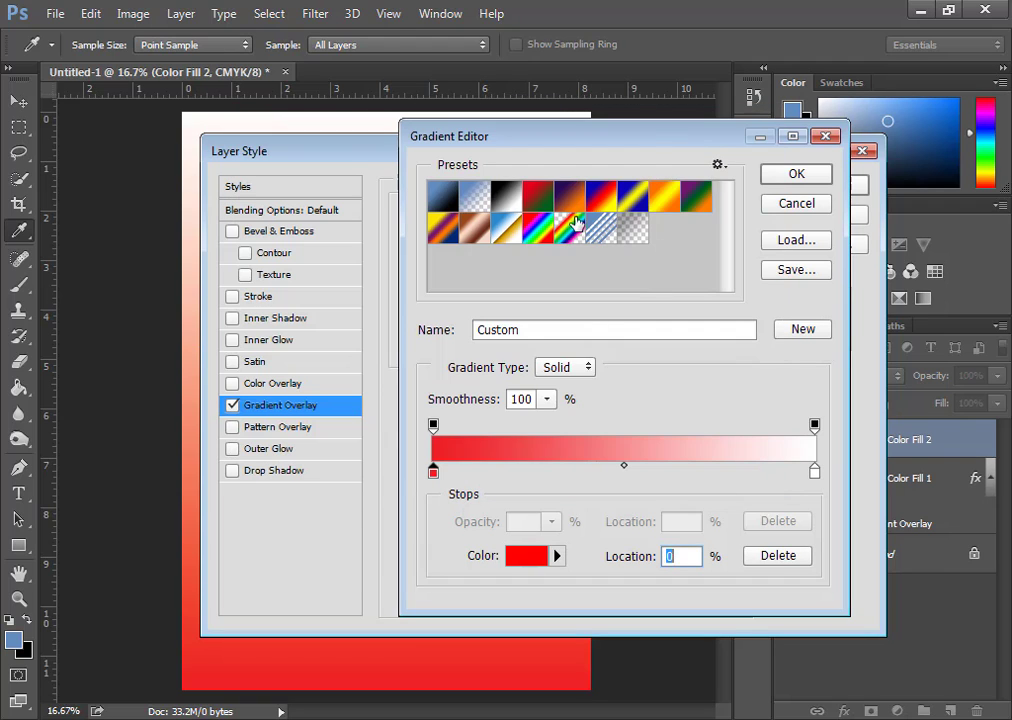
Set the red-to-white gradient to Radial, reversed, and apply it.
left_click(796, 174)
left_click(487, 266)
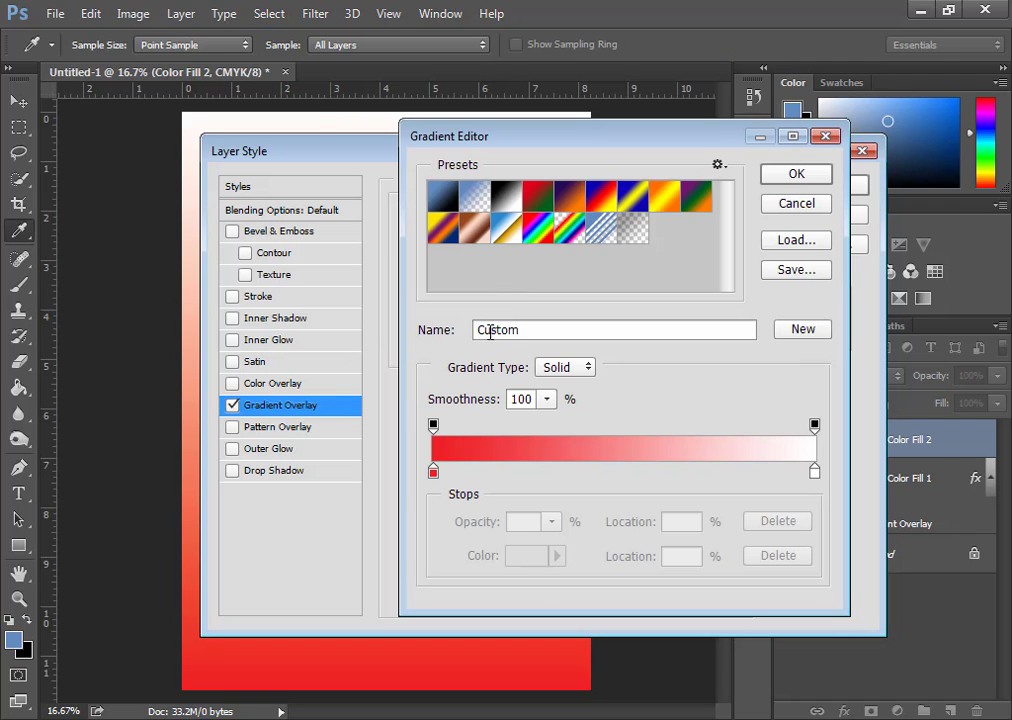
left_click(808, 204)
left_click(525, 287)
left_click(506, 312)
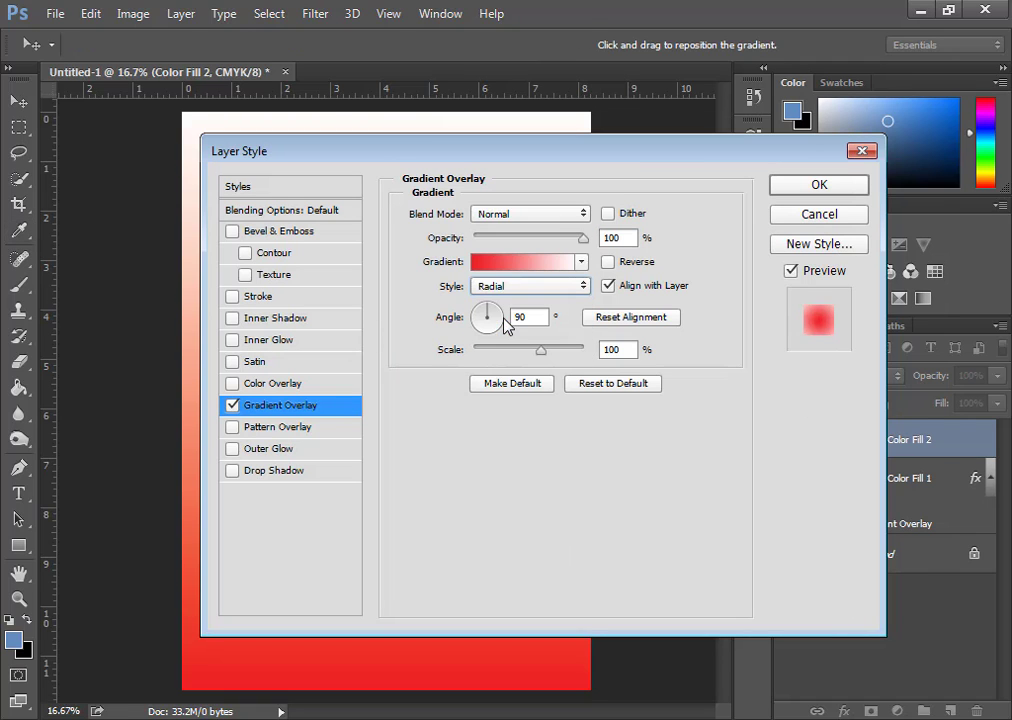
left_click(608, 262)
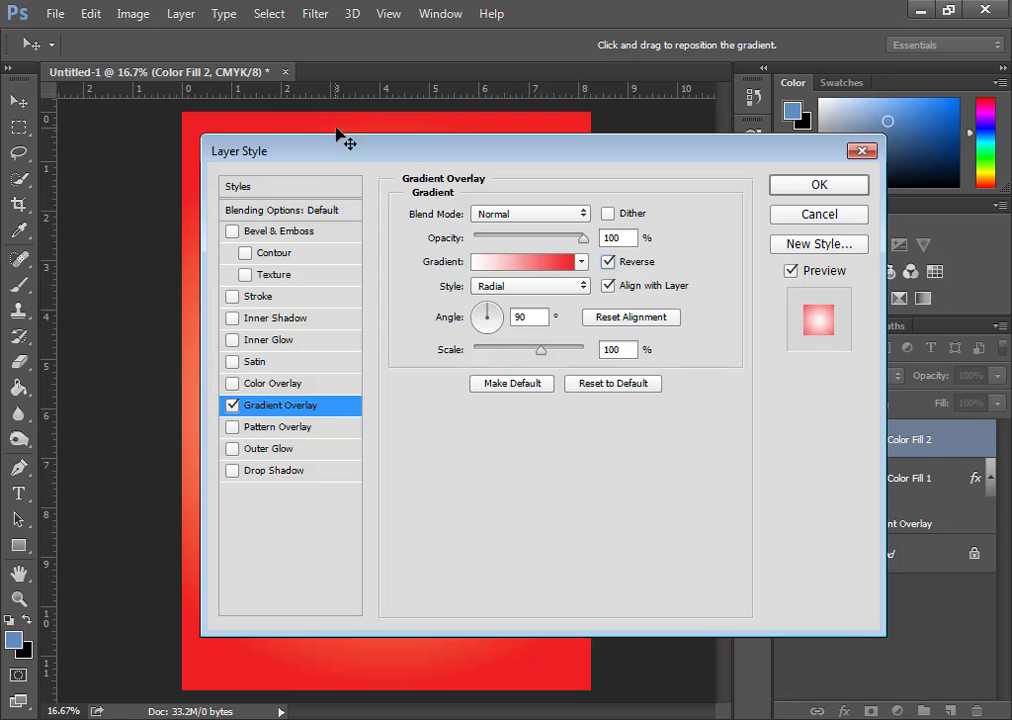
mouse_move(343, 140)
left_mouse_down()
mouse_move(775, 266)
mouse_move(348, 158)
left_mouse_up()
left_click(823, 204)
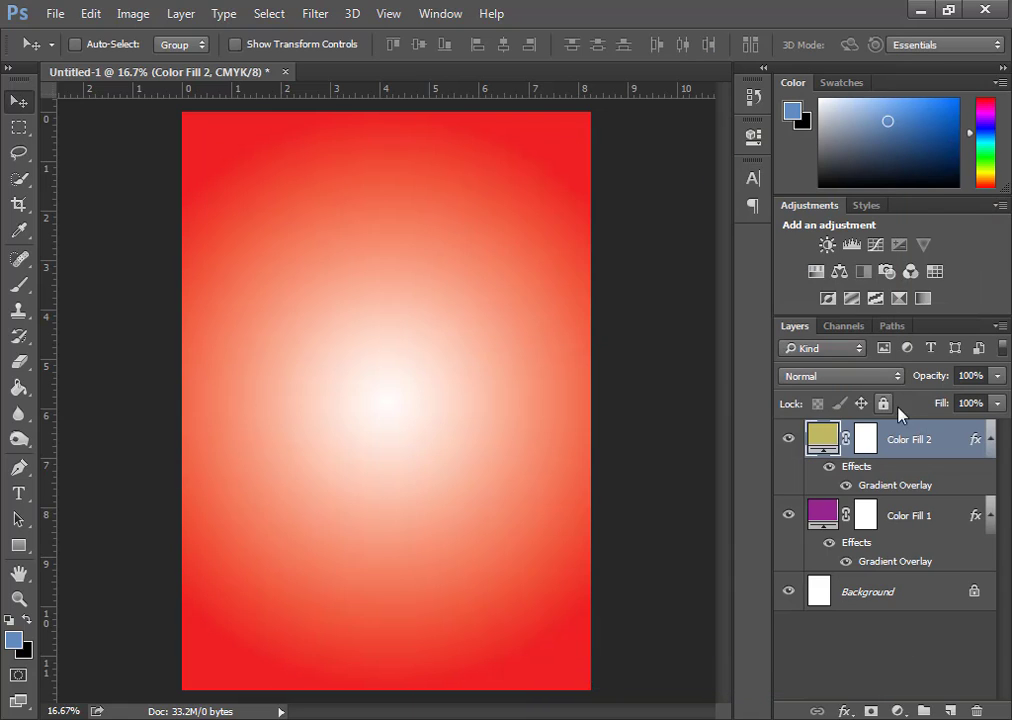
Set Color Fill 2's blend mode to Divide.
left_click(858, 380)
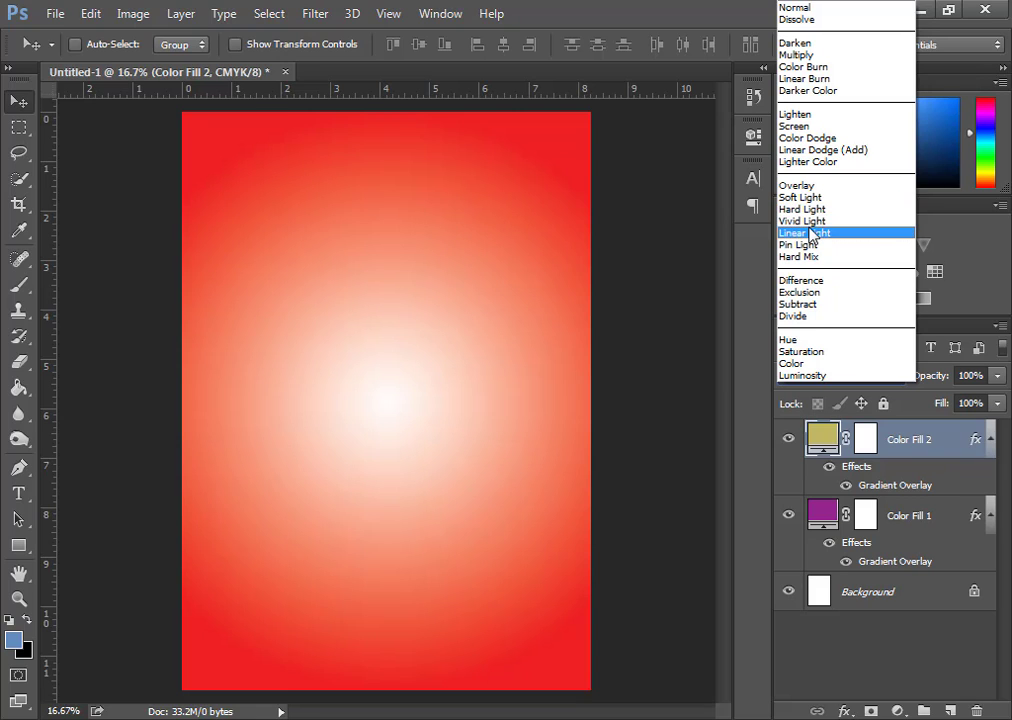
left_click(797, 55)
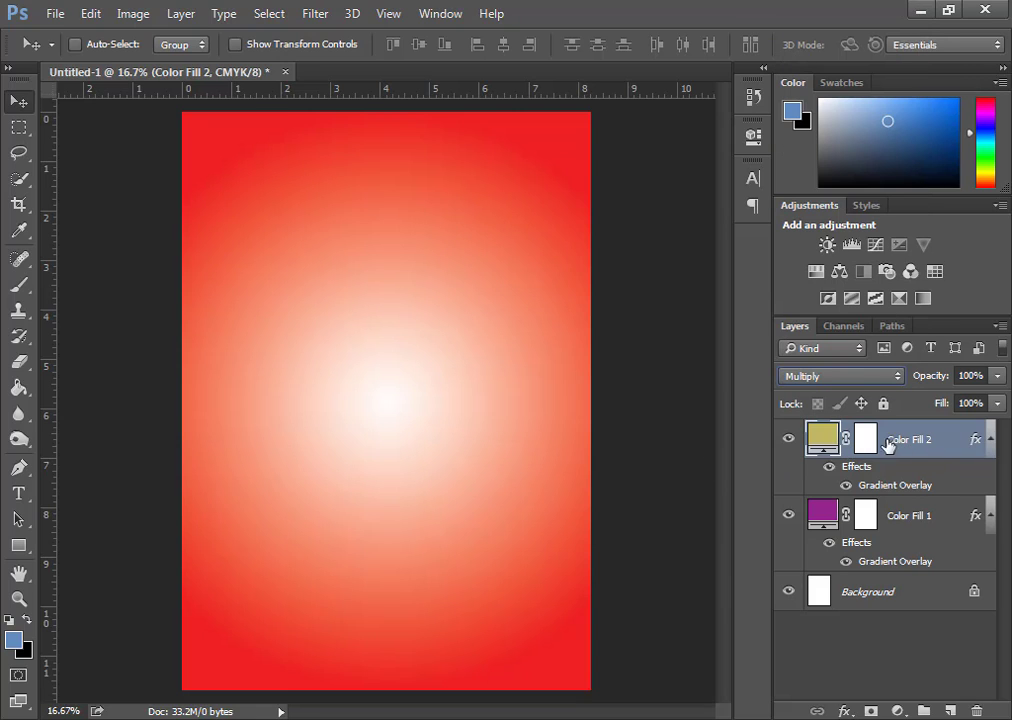
left_click(820, 377)
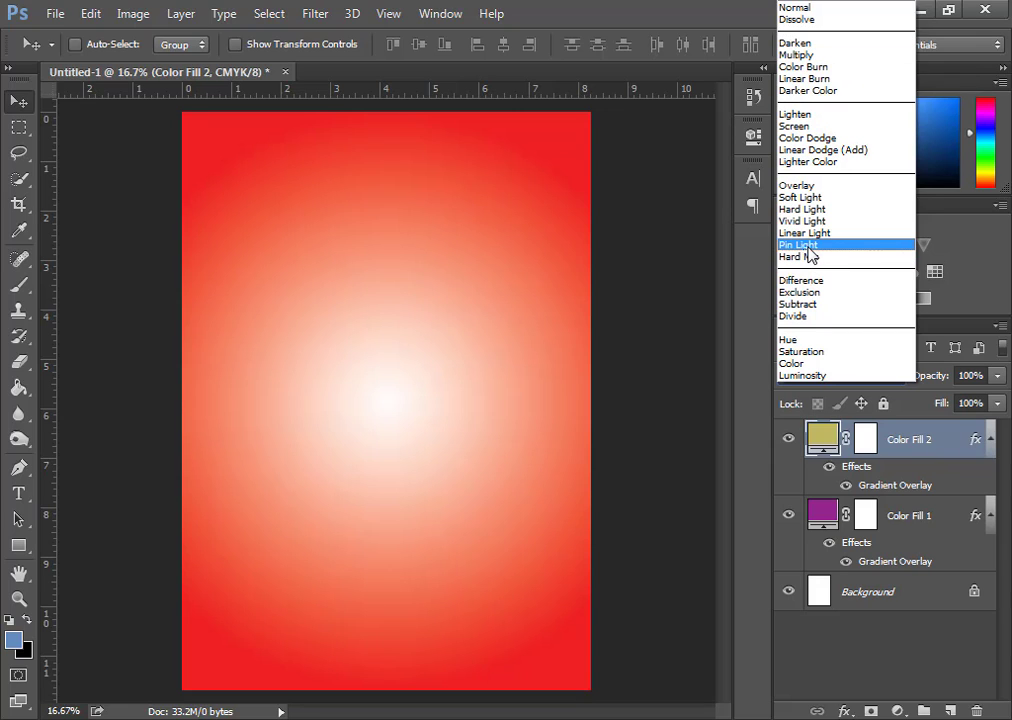
left_click(810, 315)
Set Color Fill 2's opacity to 76%.
left_click(997, 376)
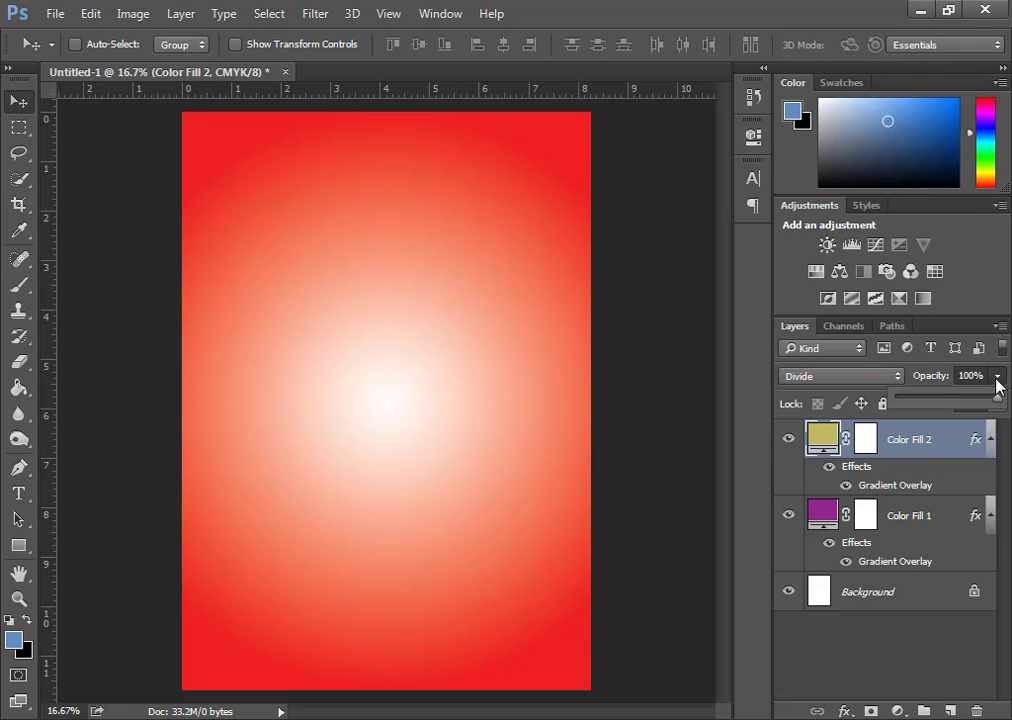
left_click_drag(996, 398, 913, 399)
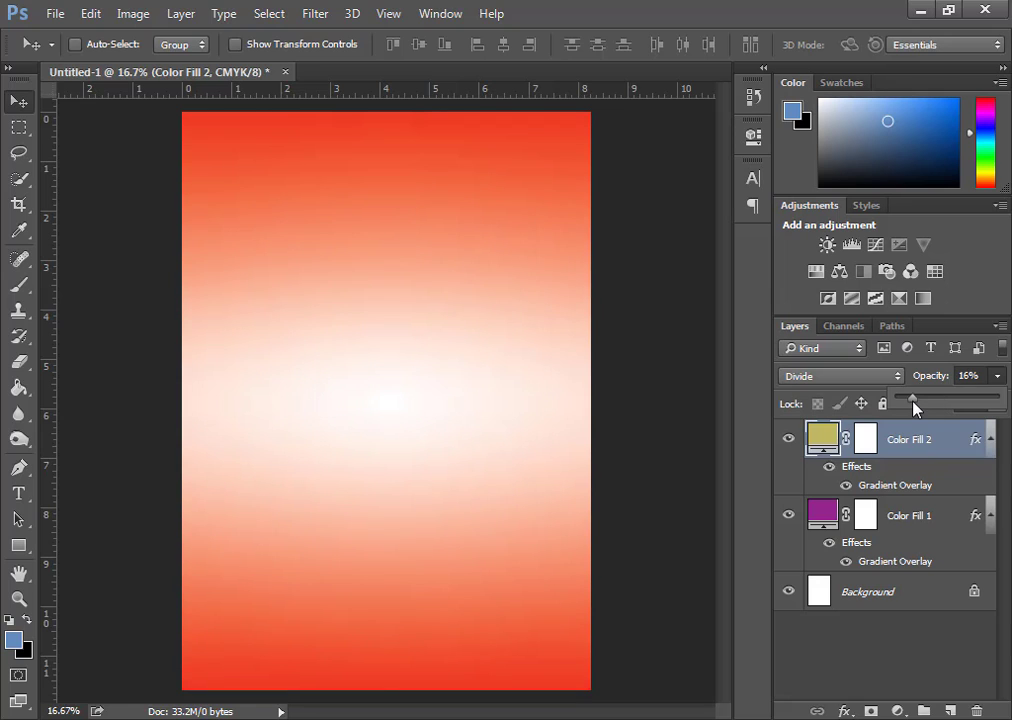
left_click(920, 370)
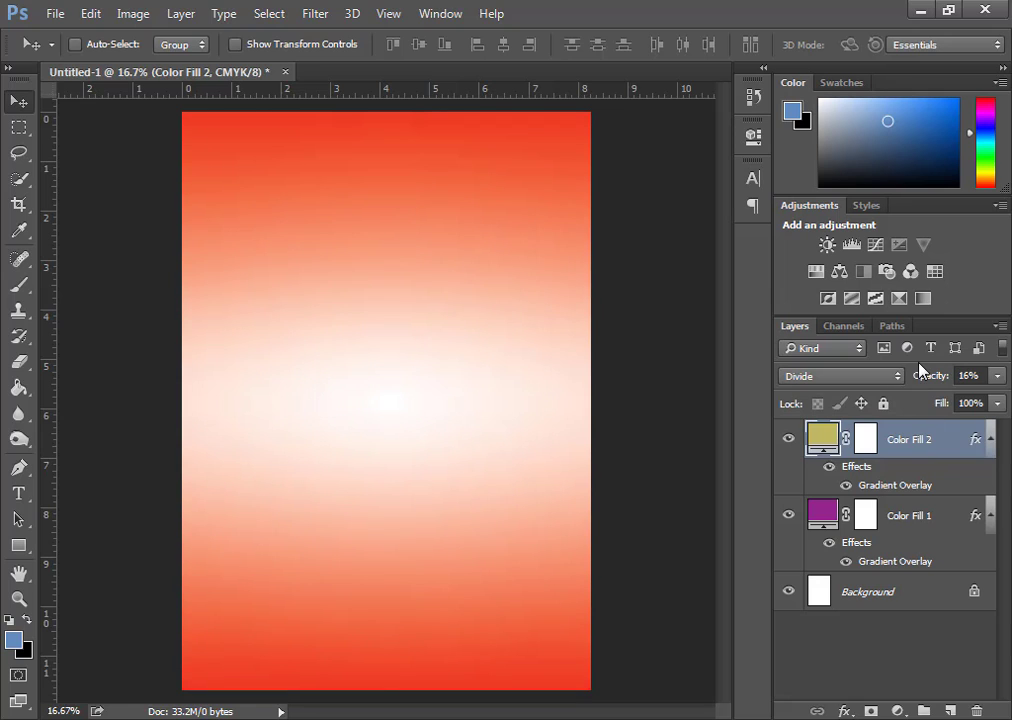
left_click(996, 380)
left_click_drag(960, 415, 983, 412)
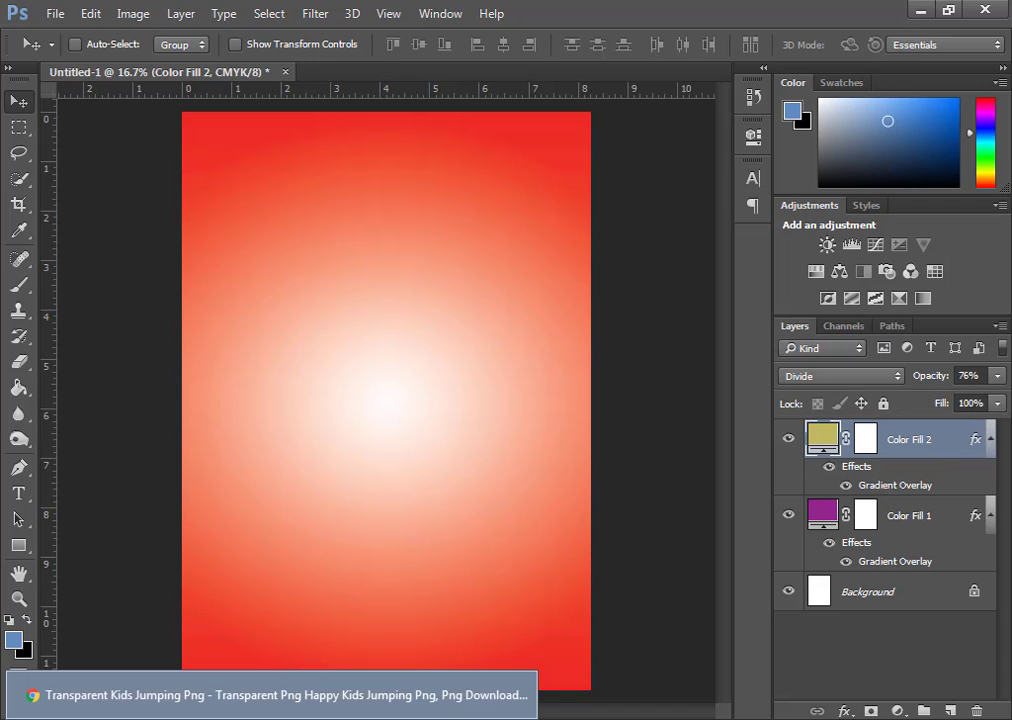
left_click(105, 712)
Place the Pngtree balloons picture into the flyer, enlarged and shifted up.
left_click(90, 148)
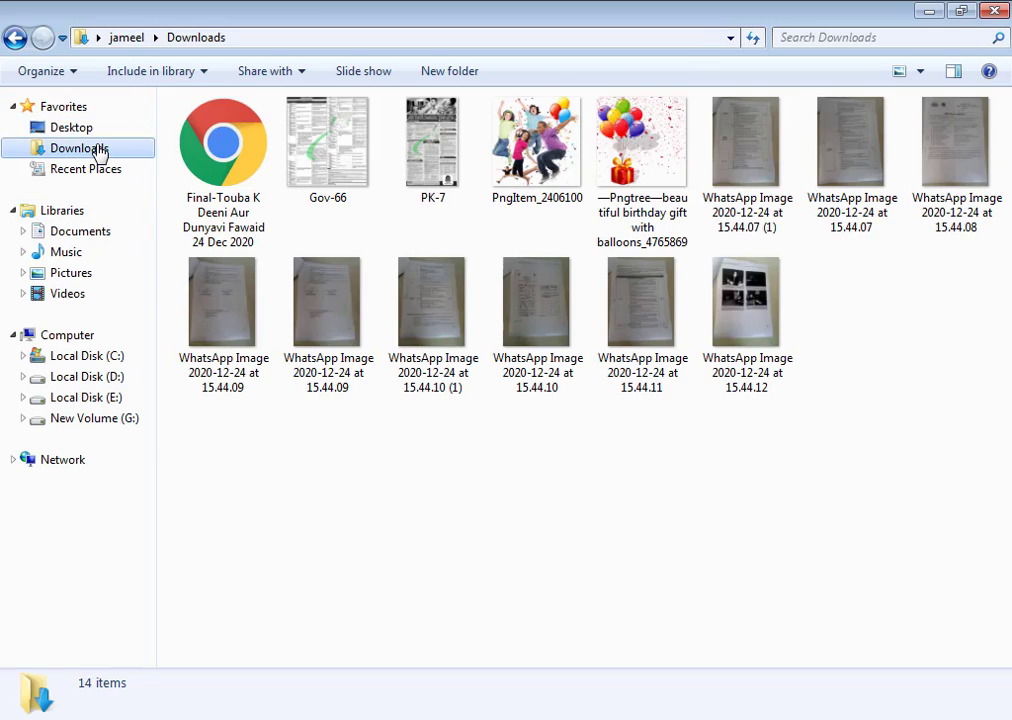
left_click_drag(537, 150, 465, 492)
left_click_drag(641, 150, 390, 483)
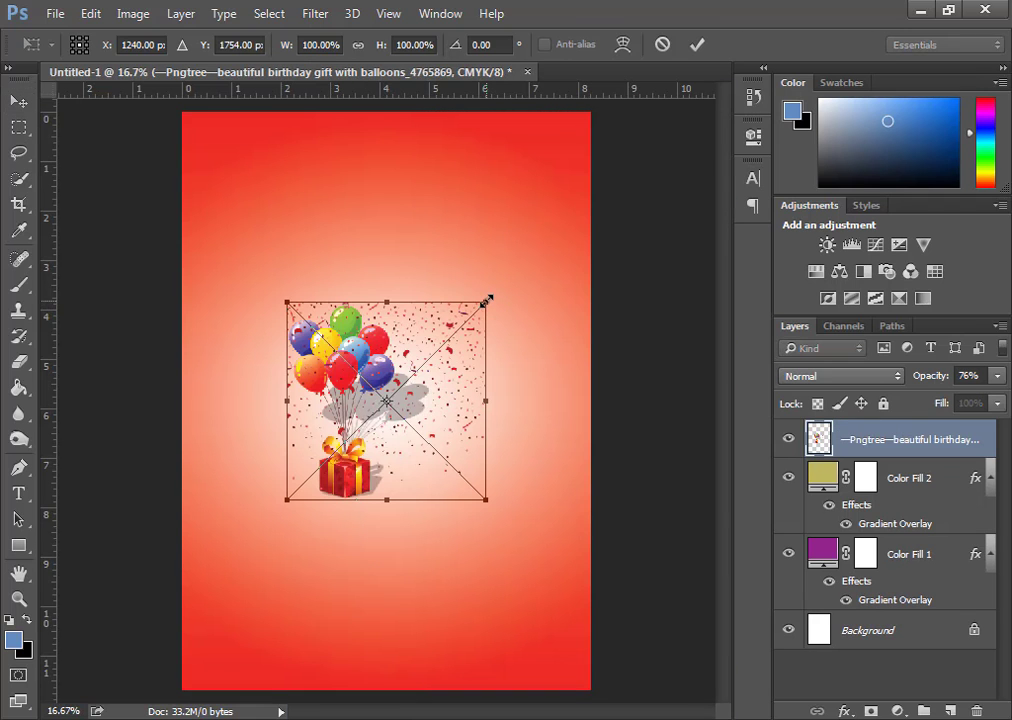
left_click_drag(486, 301, 597, 191)
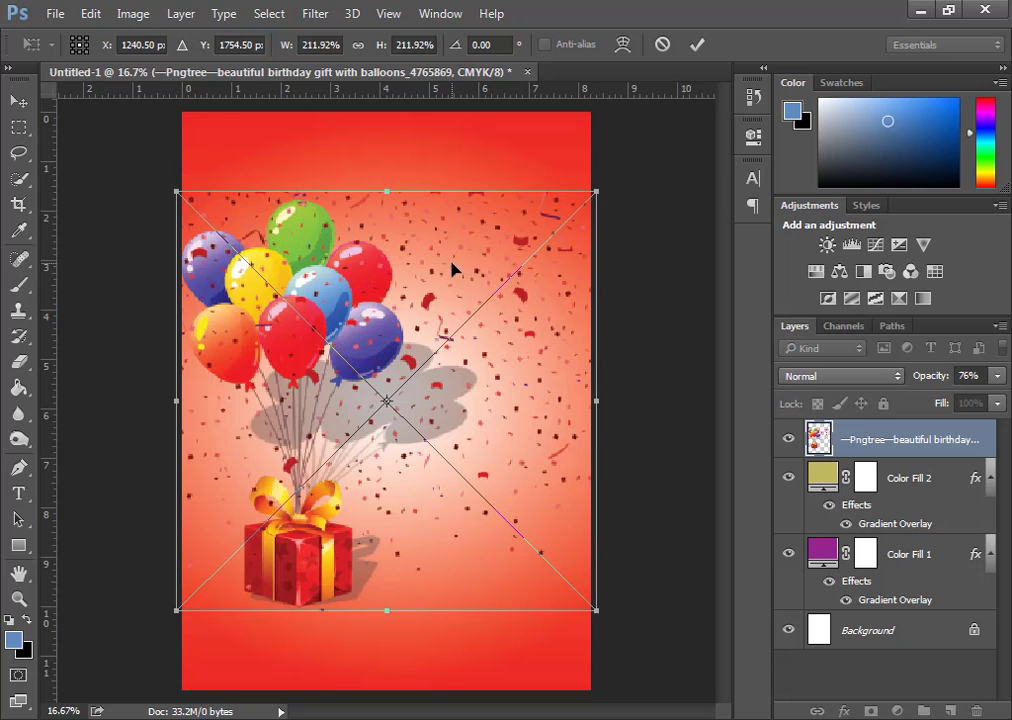
left_click_drag(452, 267, 450, 235)
key("Return")
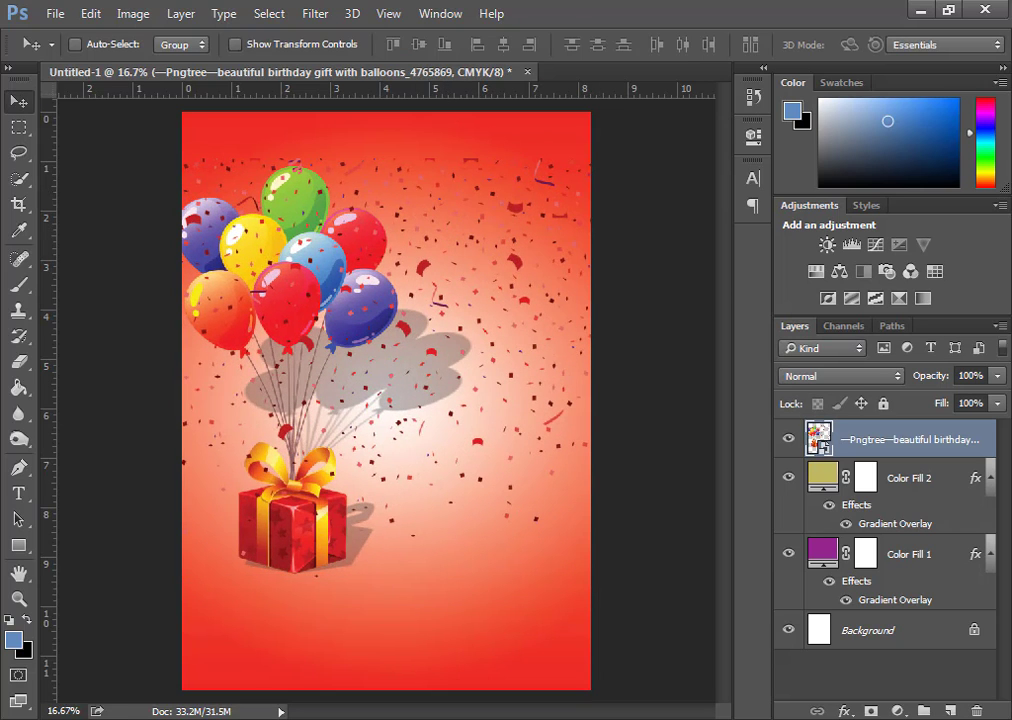
Place the PngItem_2406100 kids picture at about 38% over the balloons and gift.
left_click(150, 700)
left_click_drag(545, 150, 455, 395)
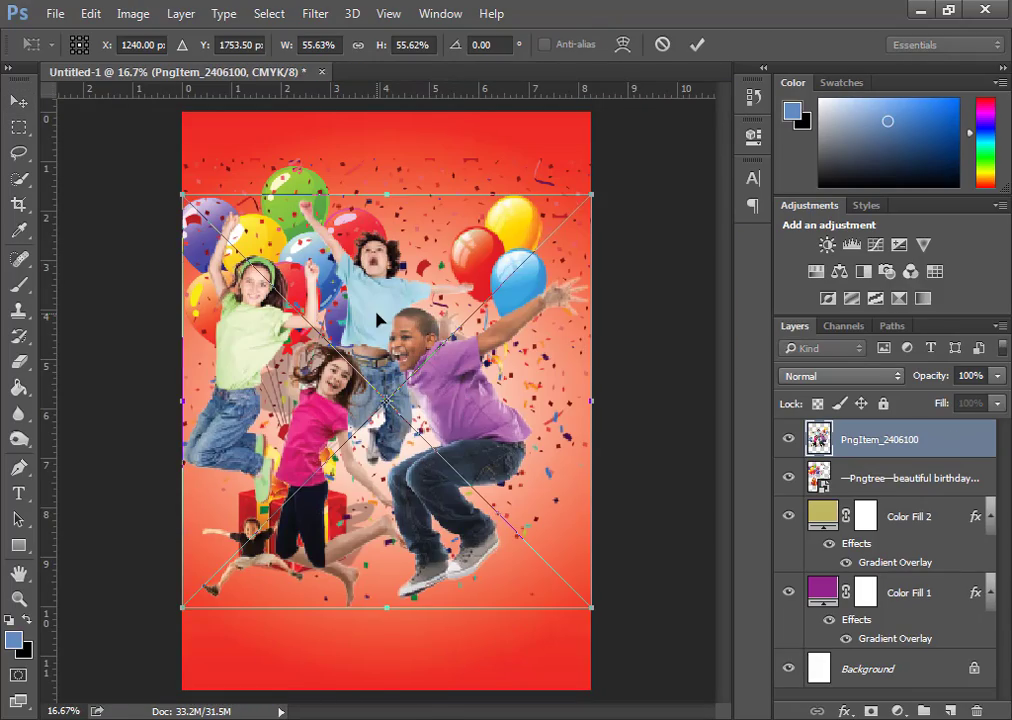
left_click_drag(378, 311, 395, 274)
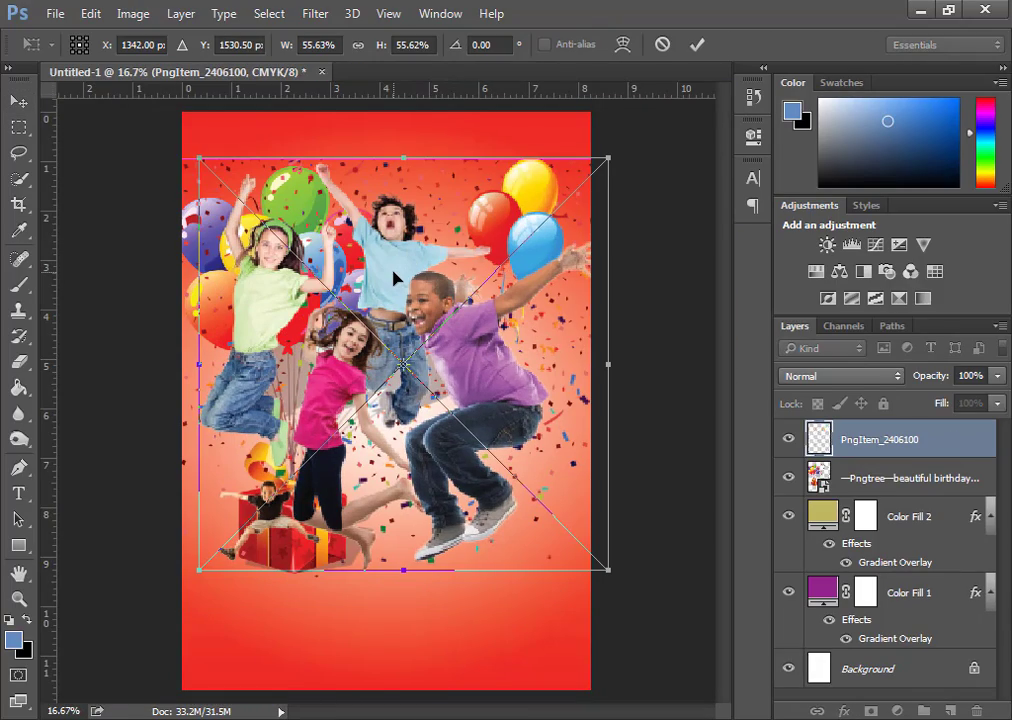
left_click_drag(197, 155, 311, 270)
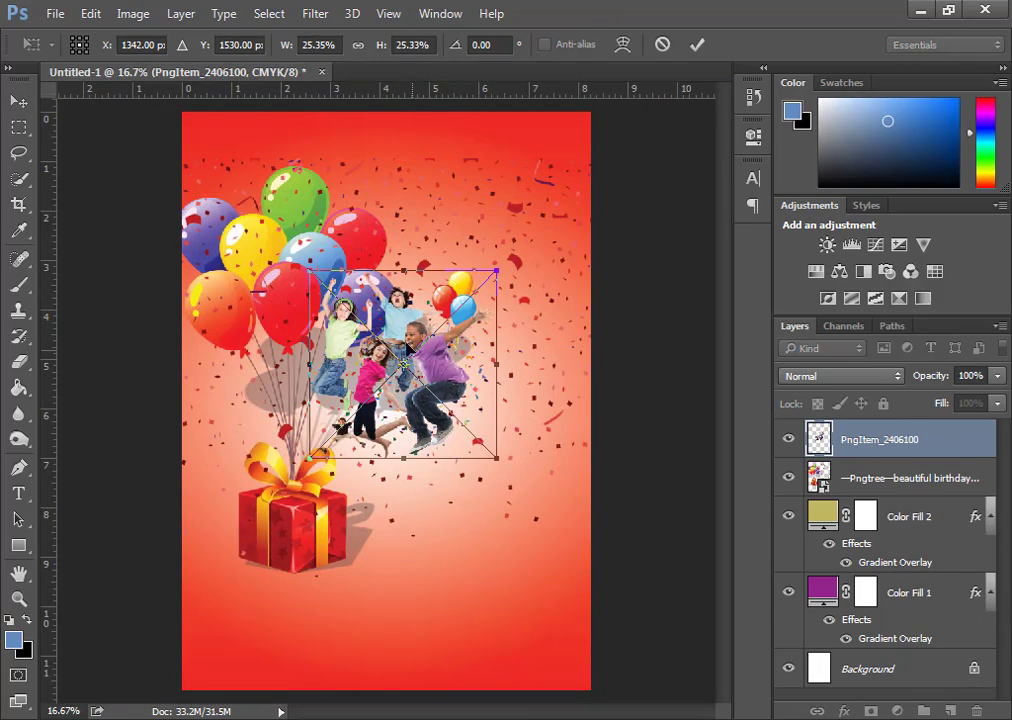
left_click_drag(498, 271, 587, 135)
left_click_drag(429, 296, 394, 331)
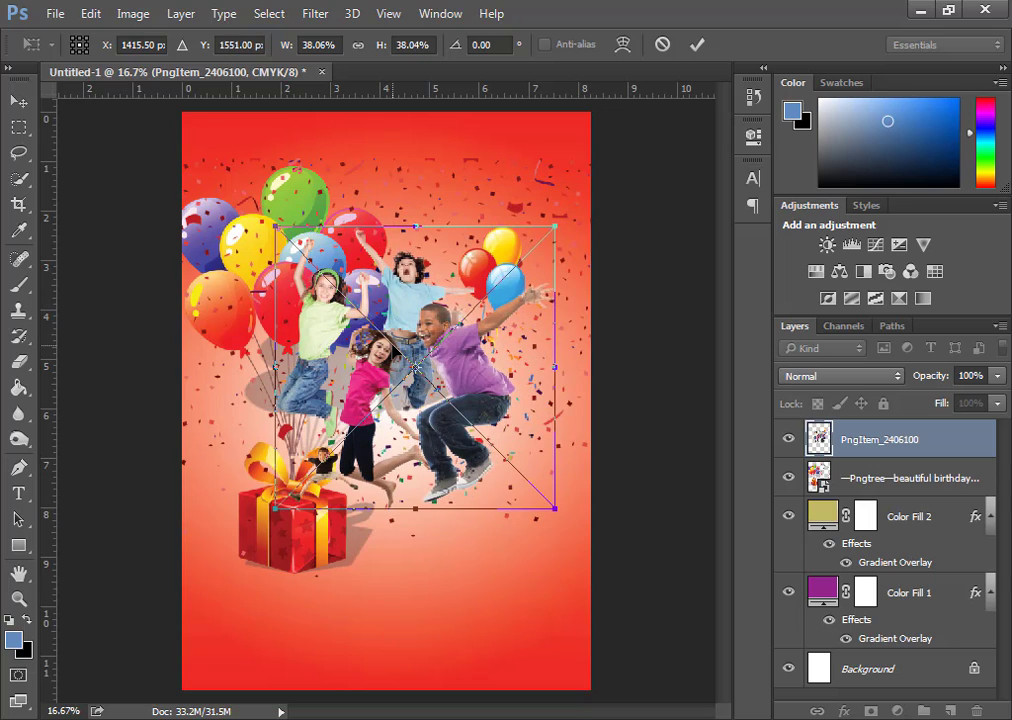
key("Return")
Add the PRESENT text near the flyer top in Lato Black.
key("t")
left_click(333, 133)
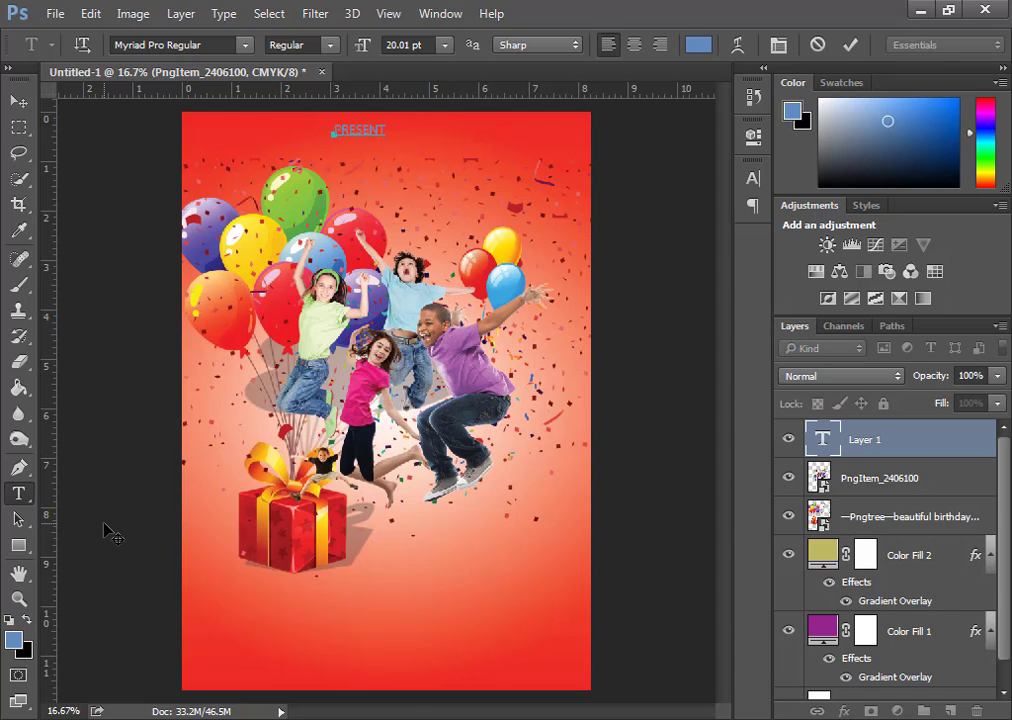
left_click(852, 43)
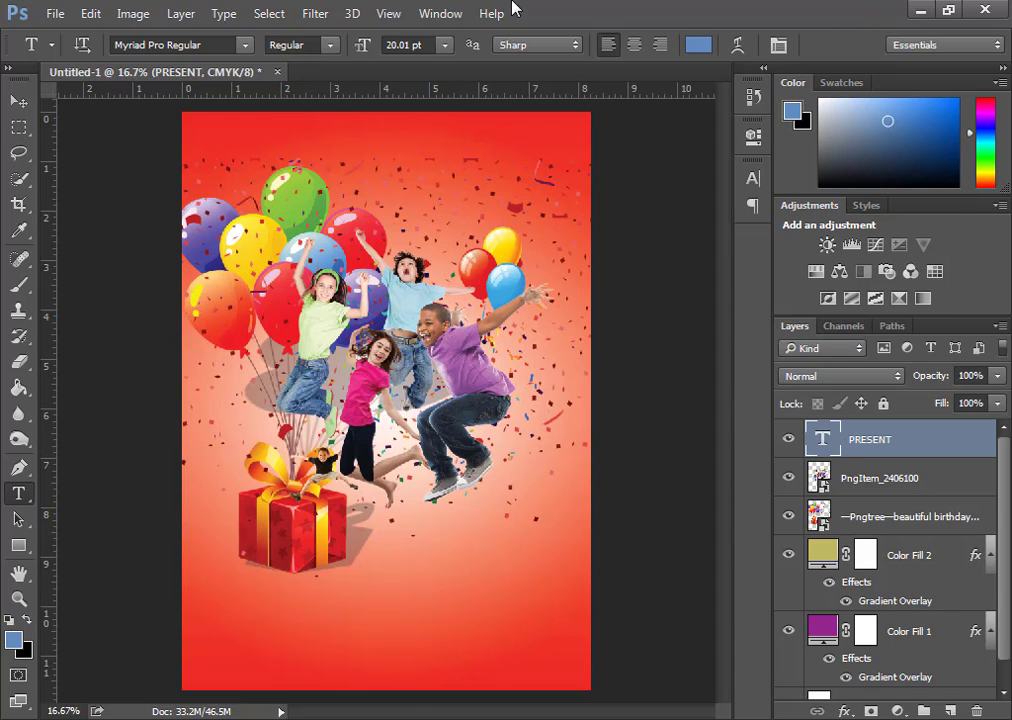
left_click(243, 45)
left_click(305, 255)
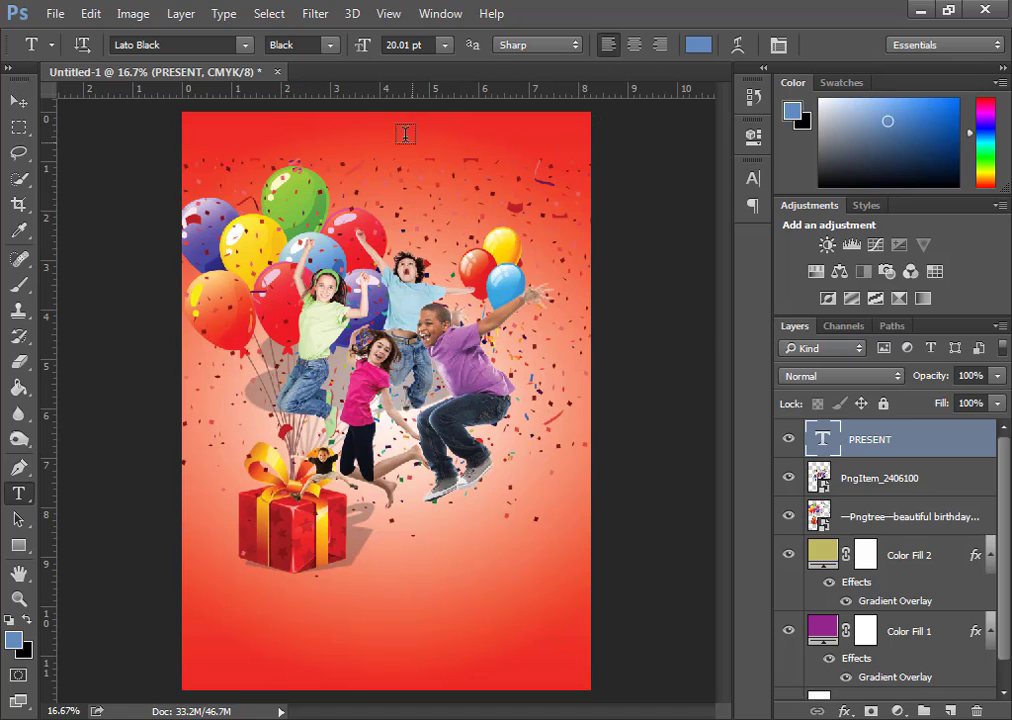
Move PRESENT down near the top and colour it white.
left_click(16, 104)
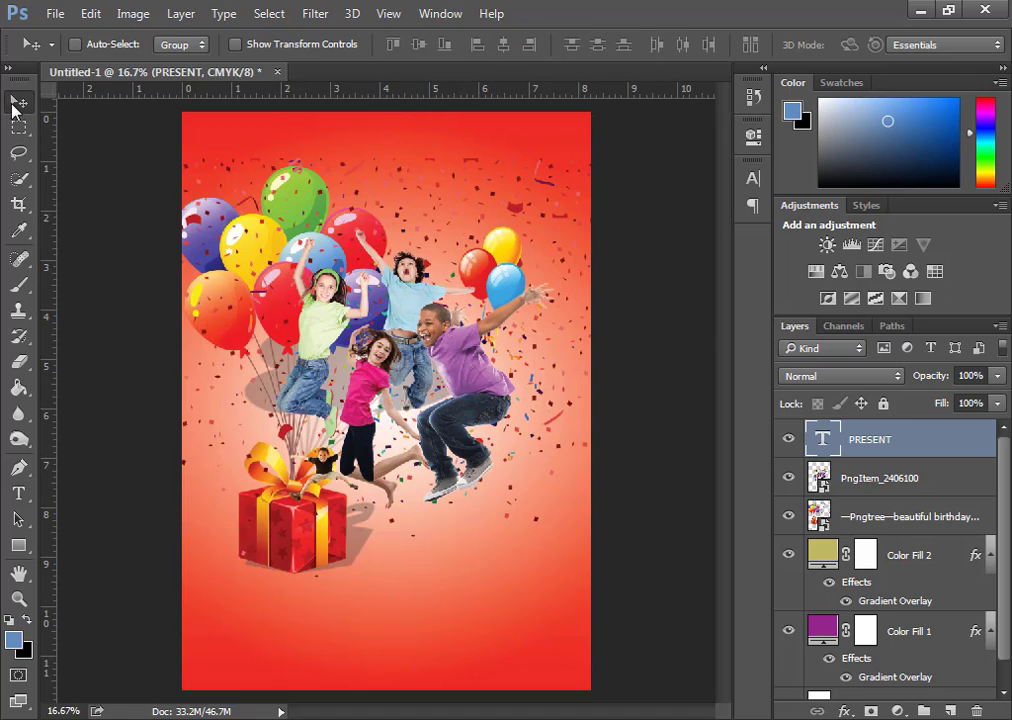
key("ctrl+t")
key("Escape")
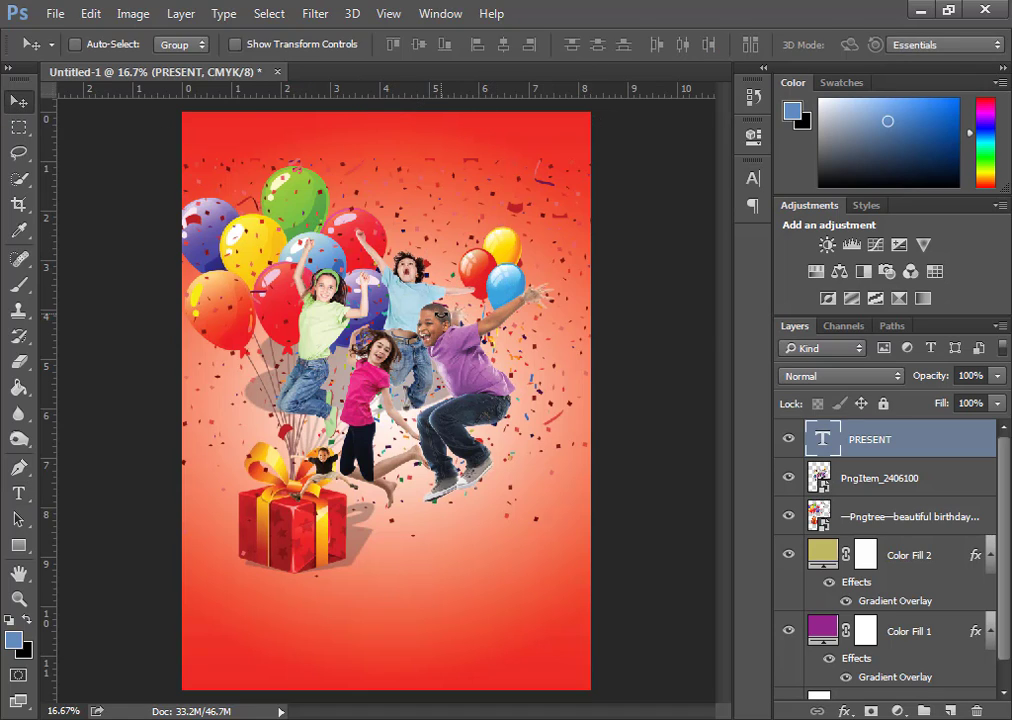
mouse_move(310, 95)
left_mouse_down()
mouse_move(400, 125)
mouse_move(377, 183)
mouse_move(376, 149)
left_mouse_up()
left_click(753, 178)
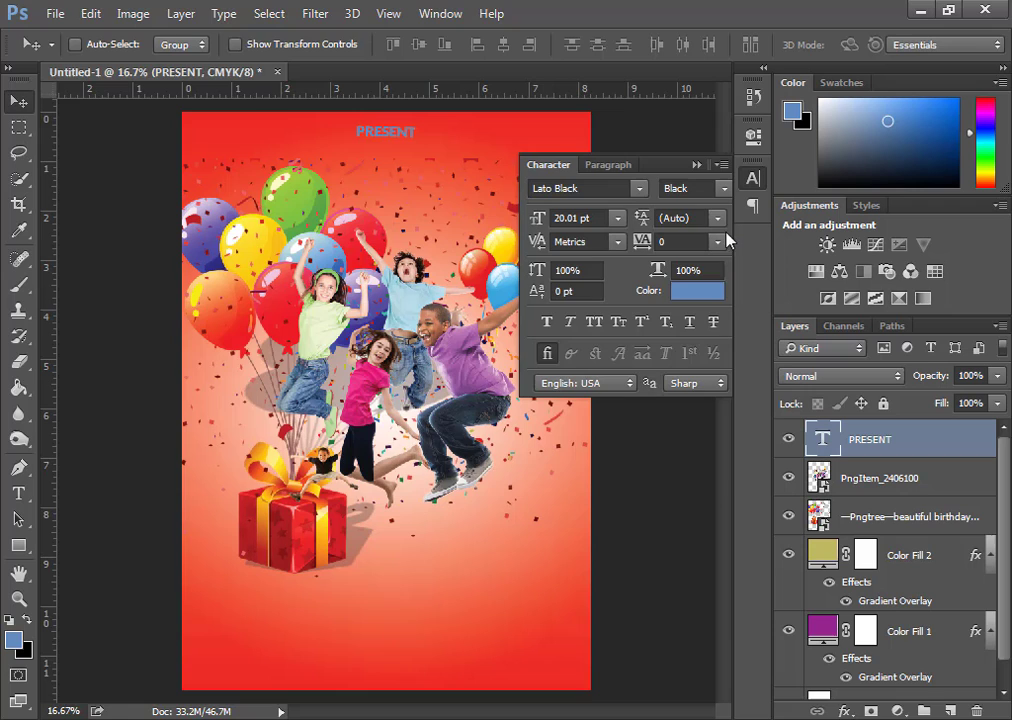
left_click(700, 289)
left_click(252, 170)
left_click(688, 160)
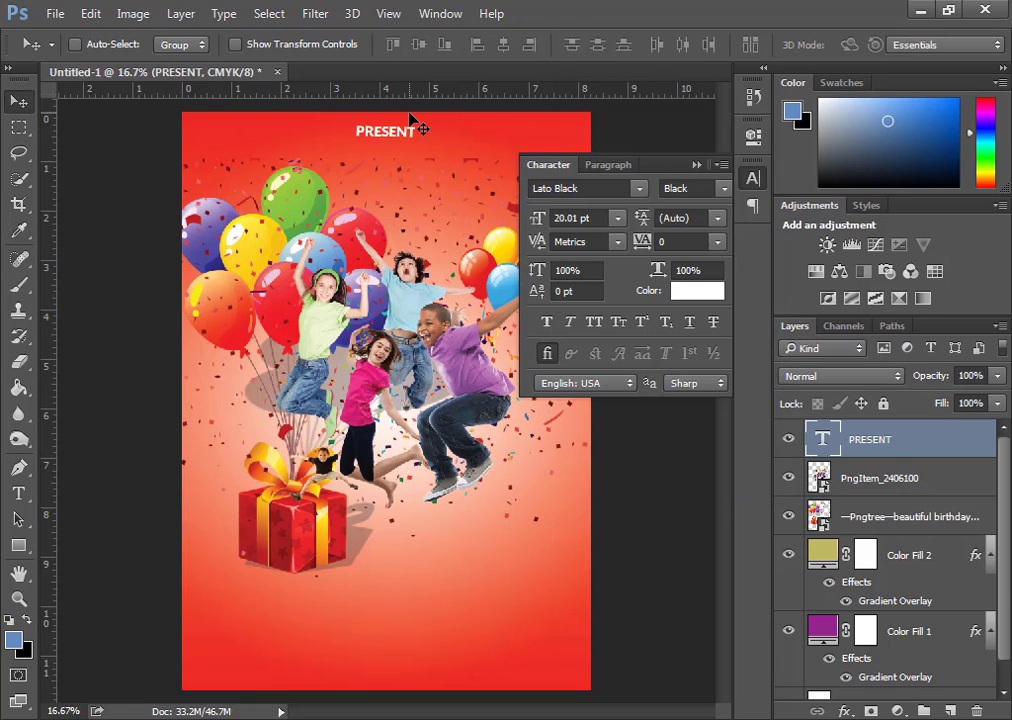
Try rotating PRESENT about 15 degrees, then undo to keep it horizontal.
key("ctrl+t")
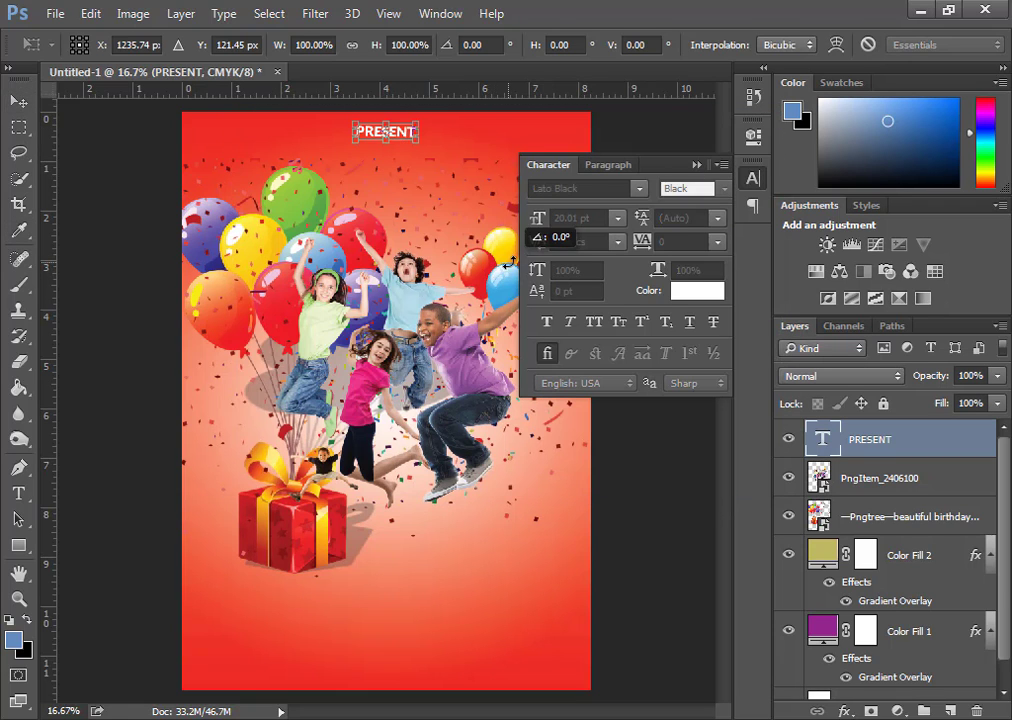
left_click_drag(440, 195, 646, 586)
key("ctrl+z")
key("Escape")
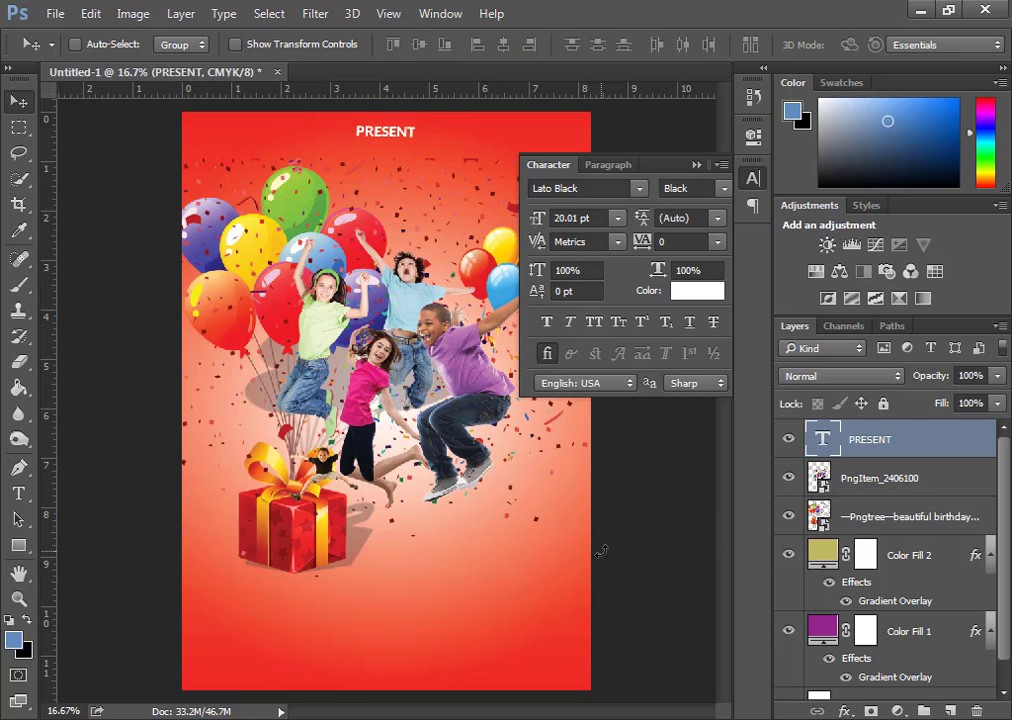
Type the line FreePSD Planet below the PRESENT heading.
left_click_drag(385, 138, 383, 134)
key("t")
left_click(337, 163)
type("FreePSD Plan")
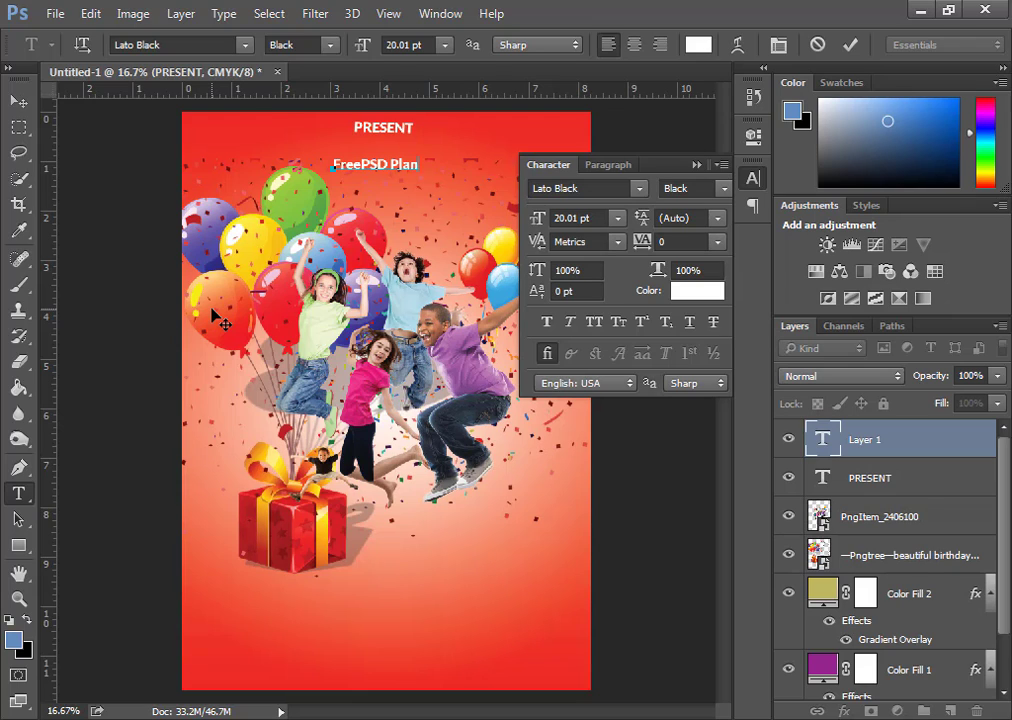
type("et")
key("ctrl+Return")
Set FreePSD Planet to Kokila Bold Italic and move it just under PRESENT.
key("v")
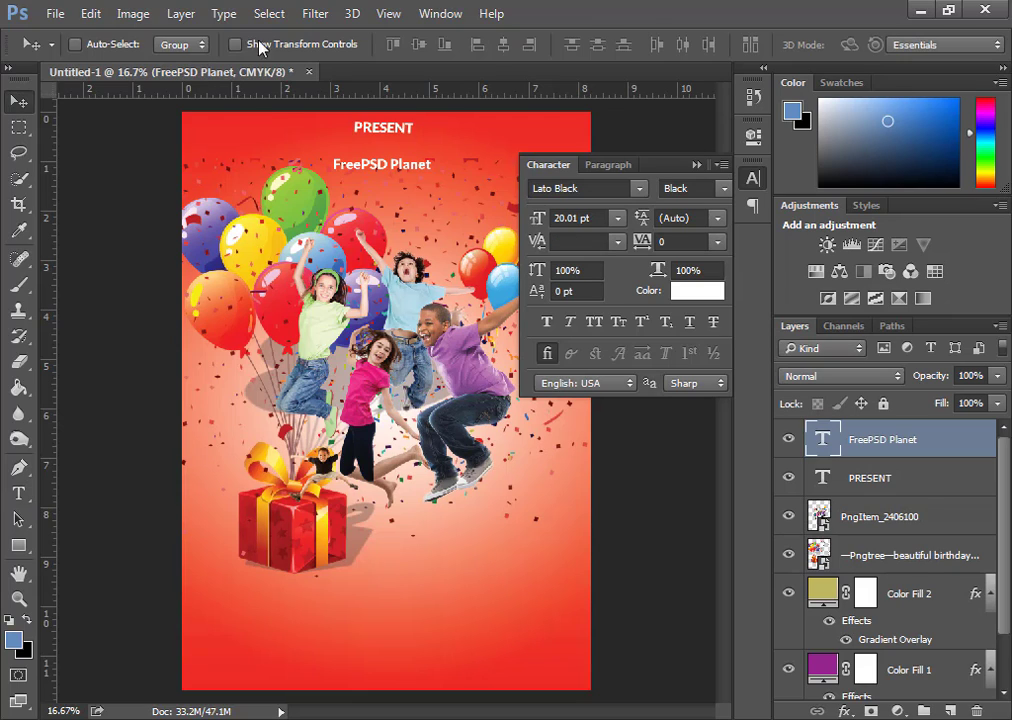
left_click(18, 493)
left_click(241, 45)
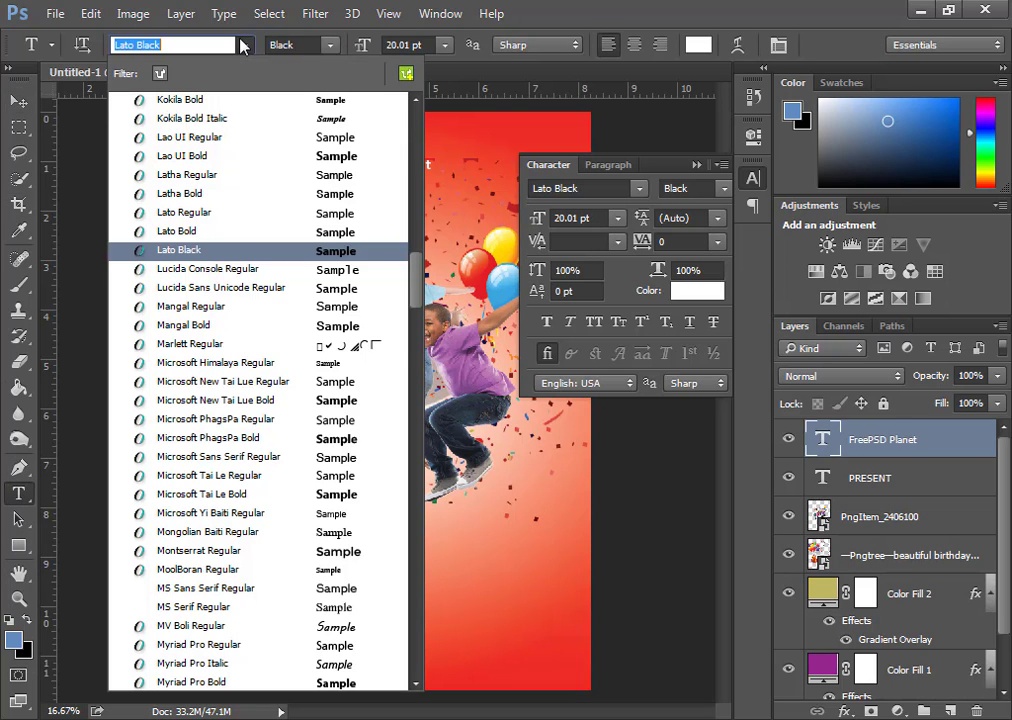
scroll(355, 230, "up", 2)
left_click(334, 228)
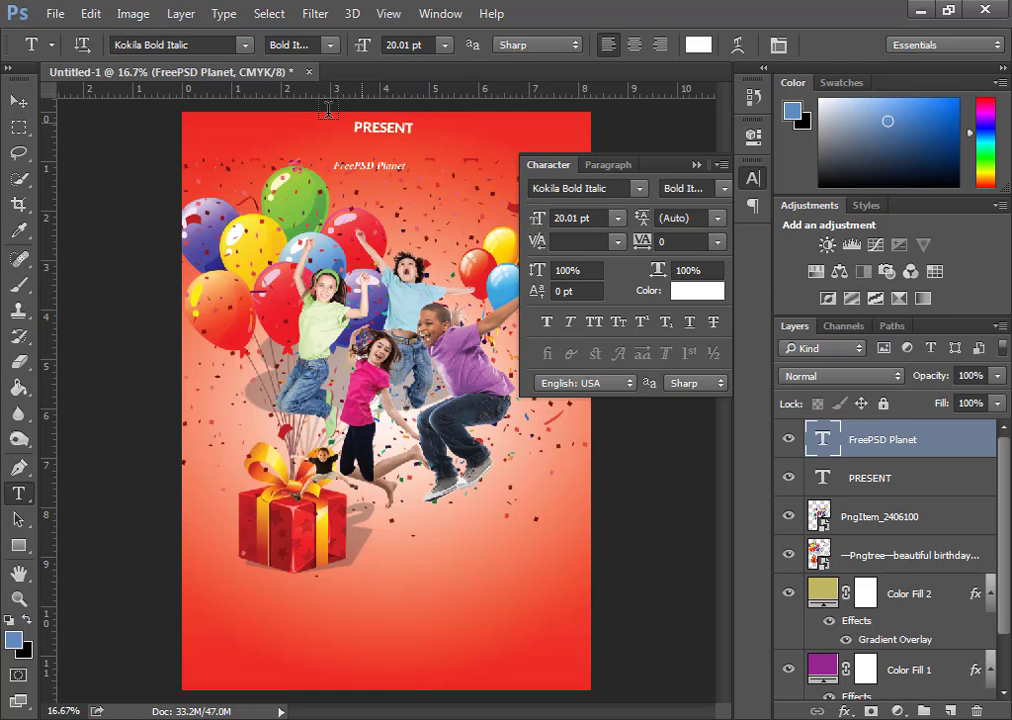
key("v")
left_click_drag(372, 166, 385, 141)
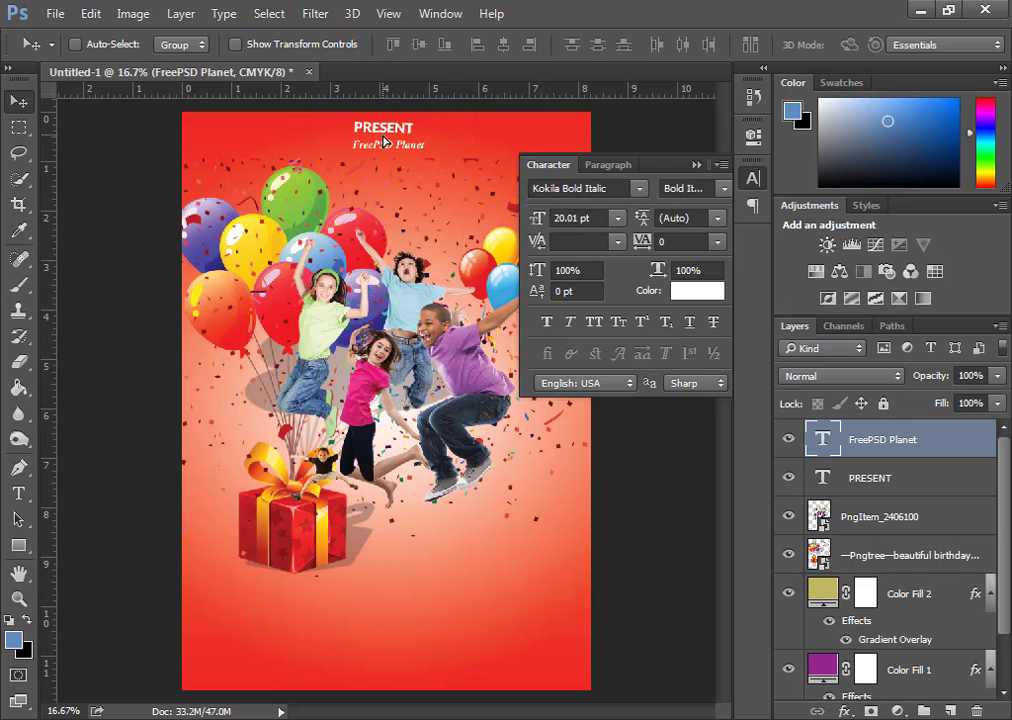
Type KID BIRTHDAY and scale it to about 86 pt just above the gift box.
key("t")
left_click(151, 497)
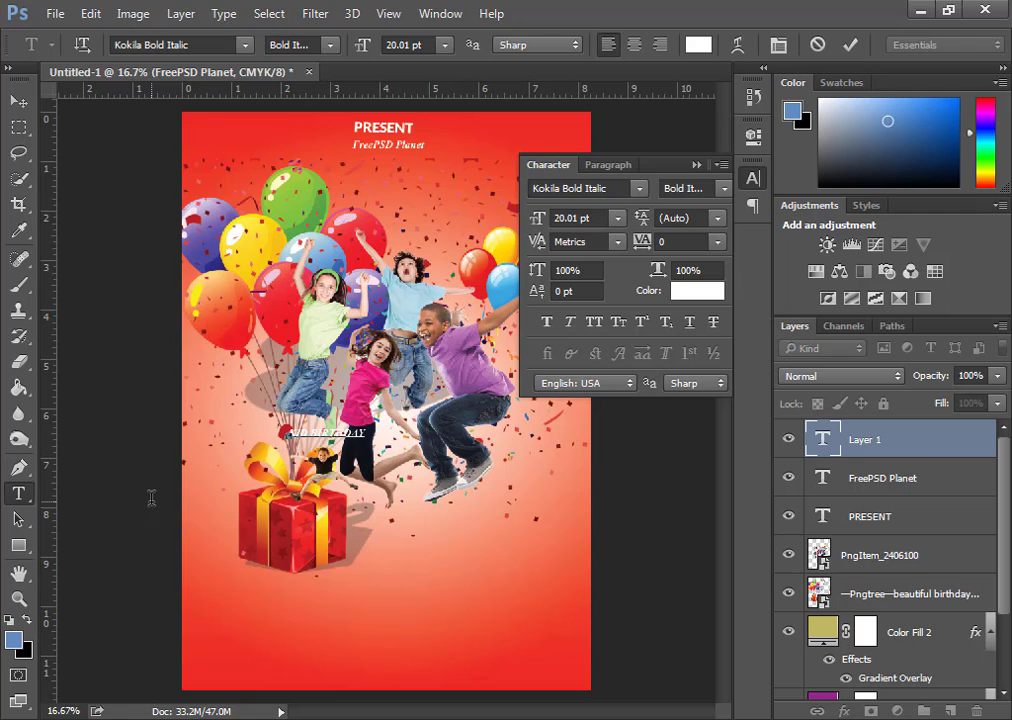
left_click(848, 45)
key("ctrl+t")
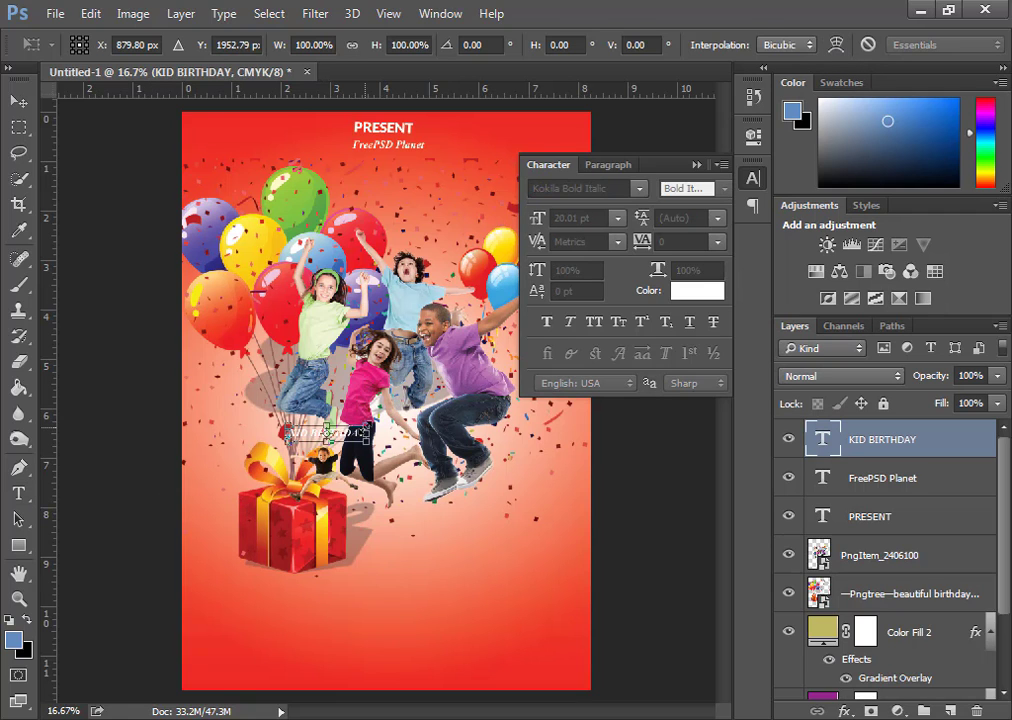
left_click_drag(366, 432, 484, 404)
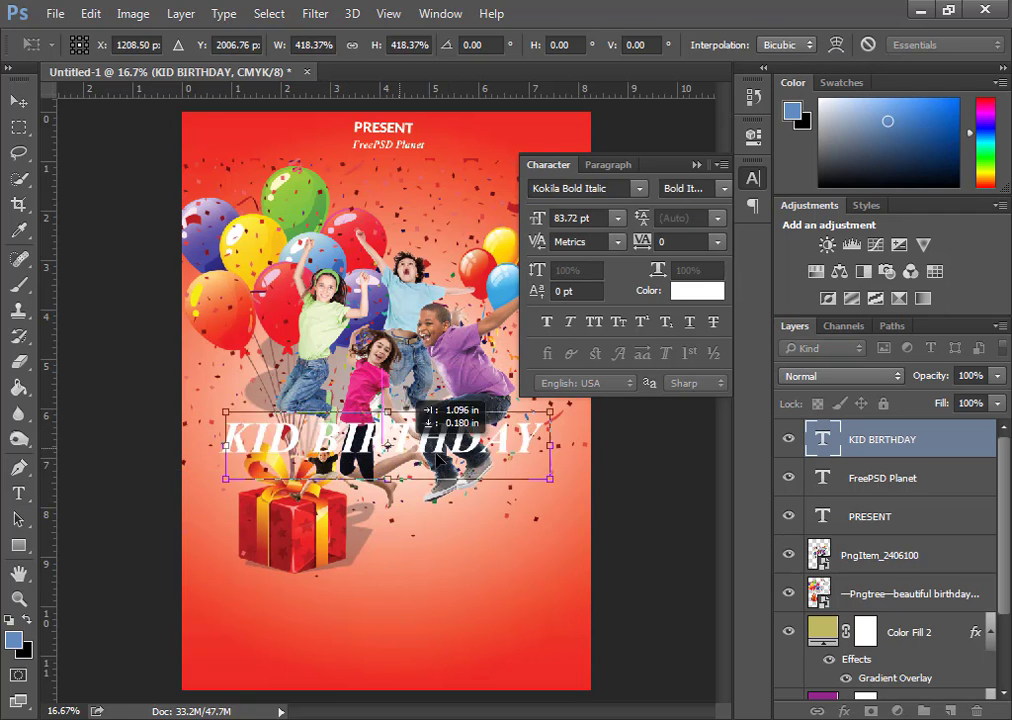
left_click_drag(350, 441, 391, 471)
left_click_drag(530, 430, 545, 426)
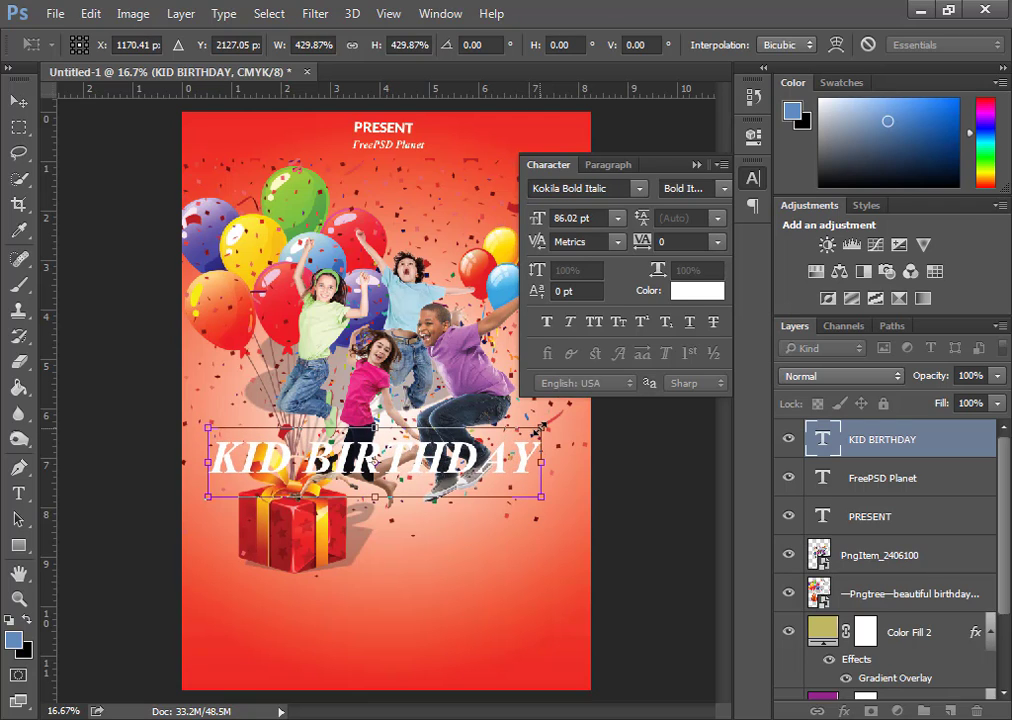
key("Return")
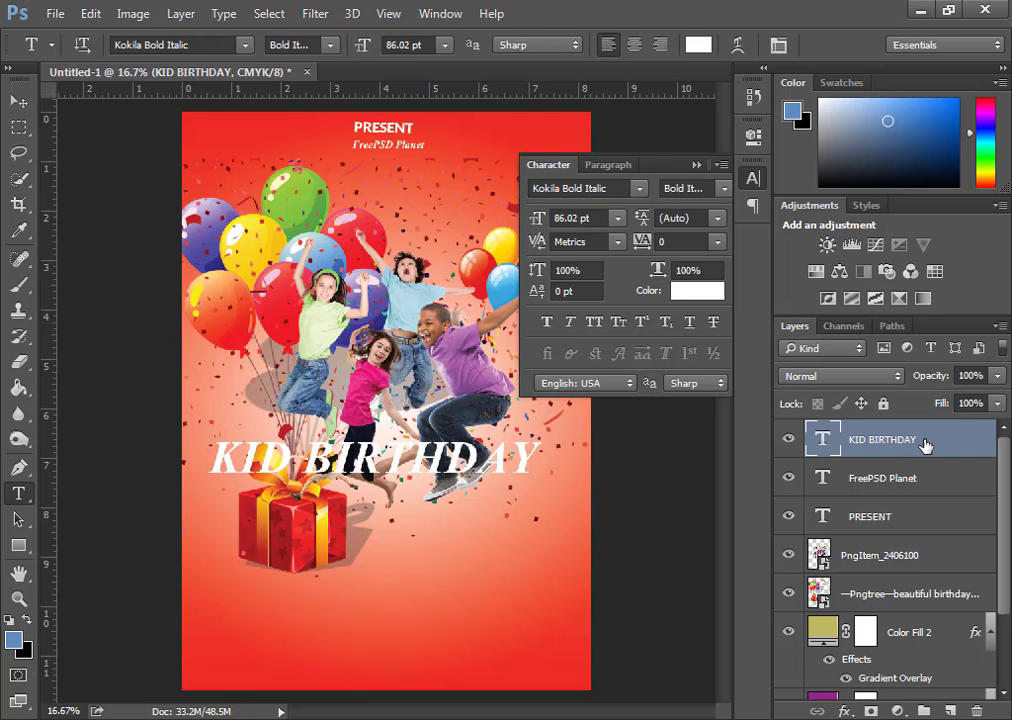
Add a white Stroke outline to the KID BIRTHDAY text layer.
double_click(960, 440)
left_click(225, 253)
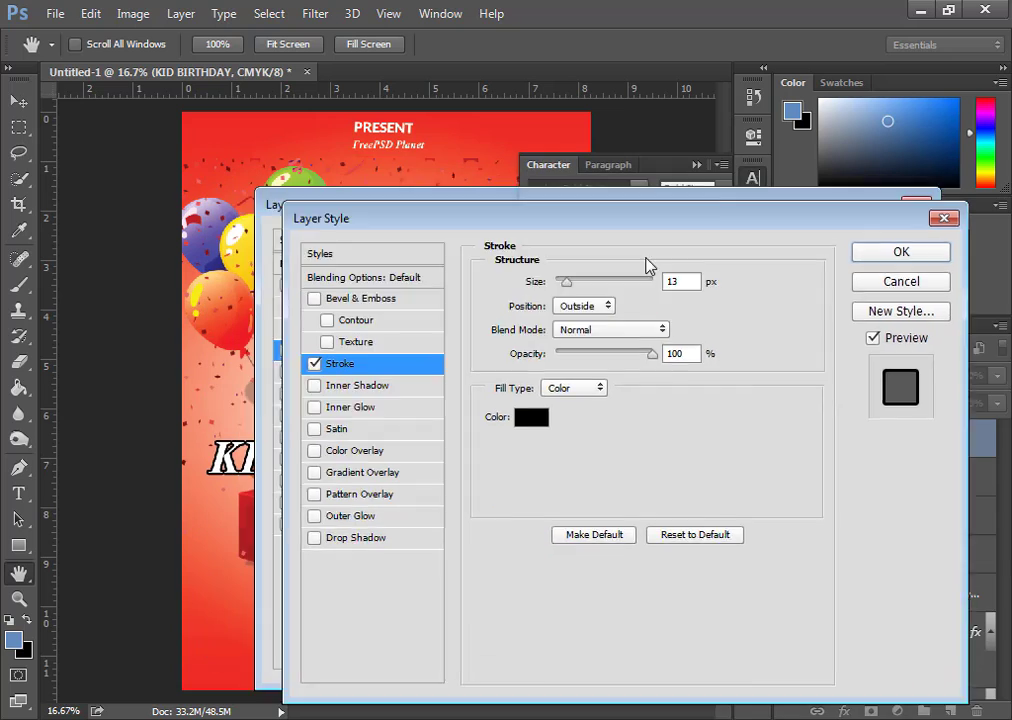
left_click_drag(400, 181, 624, 278)
left_click(710, 477)
left_click_drag(480, 360, 230, 148)
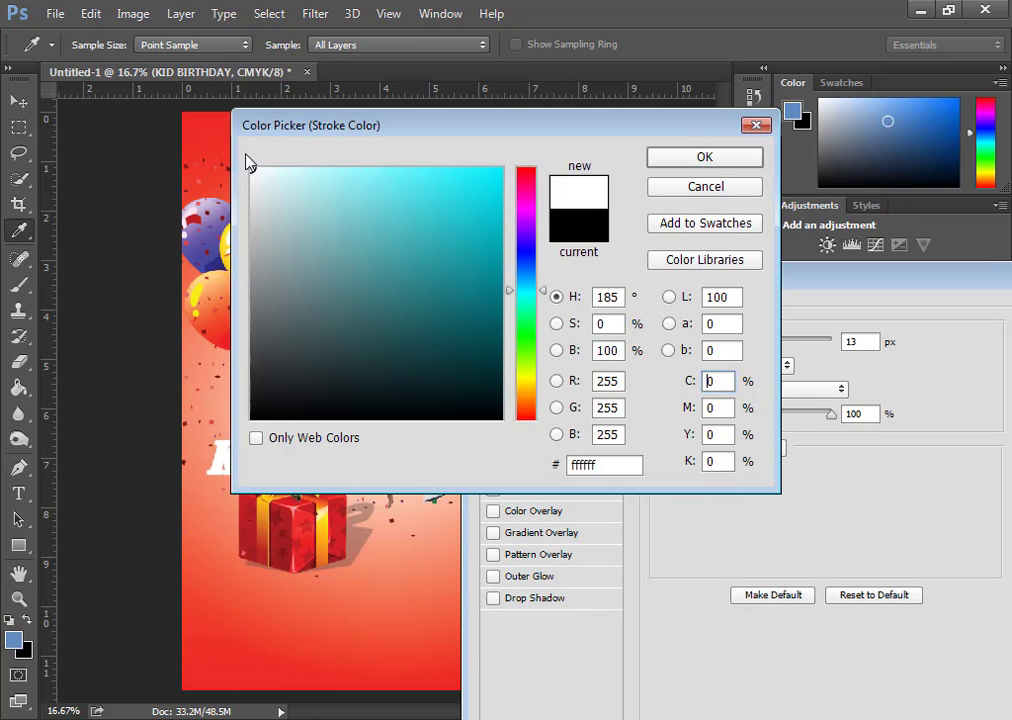
left_click(705, 157)
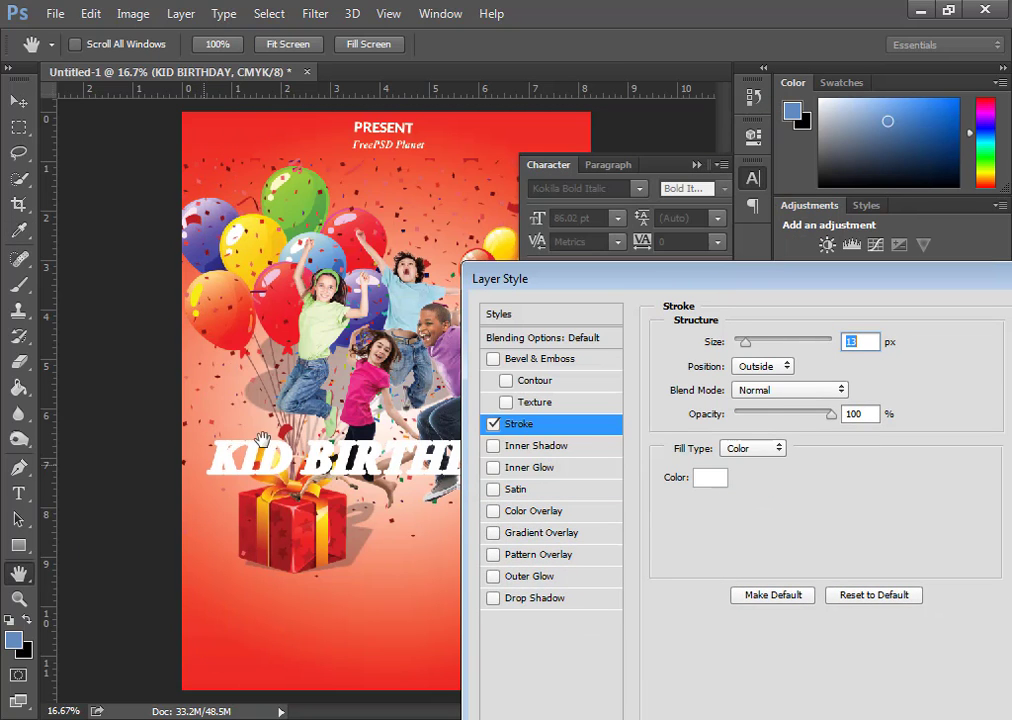
Add a Gradient Overlay based on Orange, Yellow, Orange, with its left stop set to red.
left_click(539, 533)
left_click(789, 389)
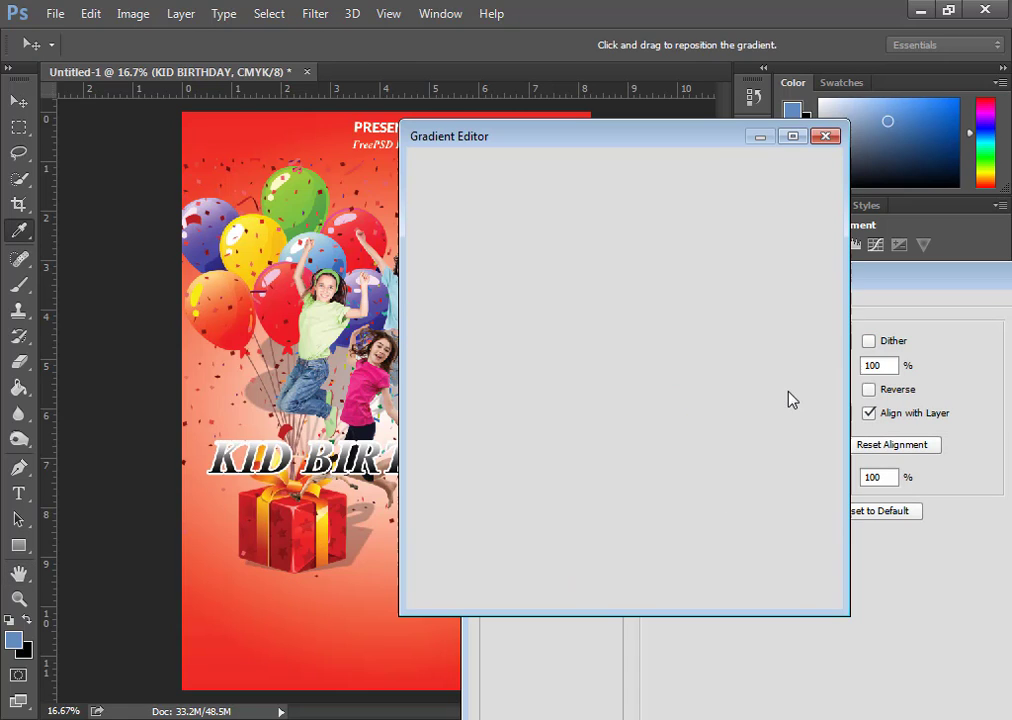
left_click(663, 197)
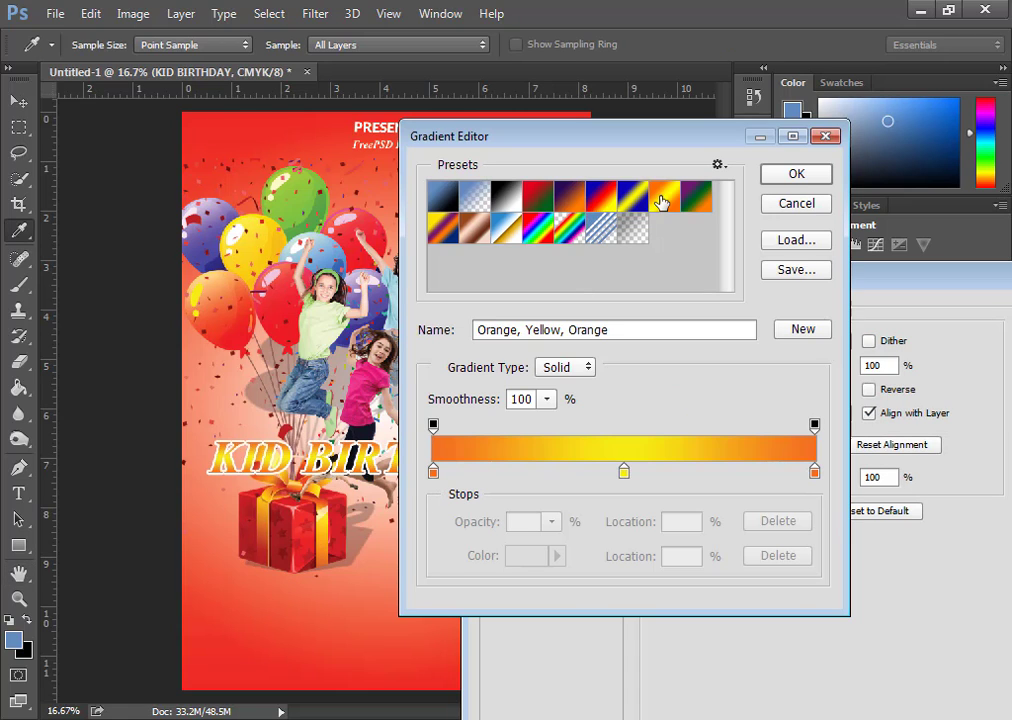
double_click(434, 474)
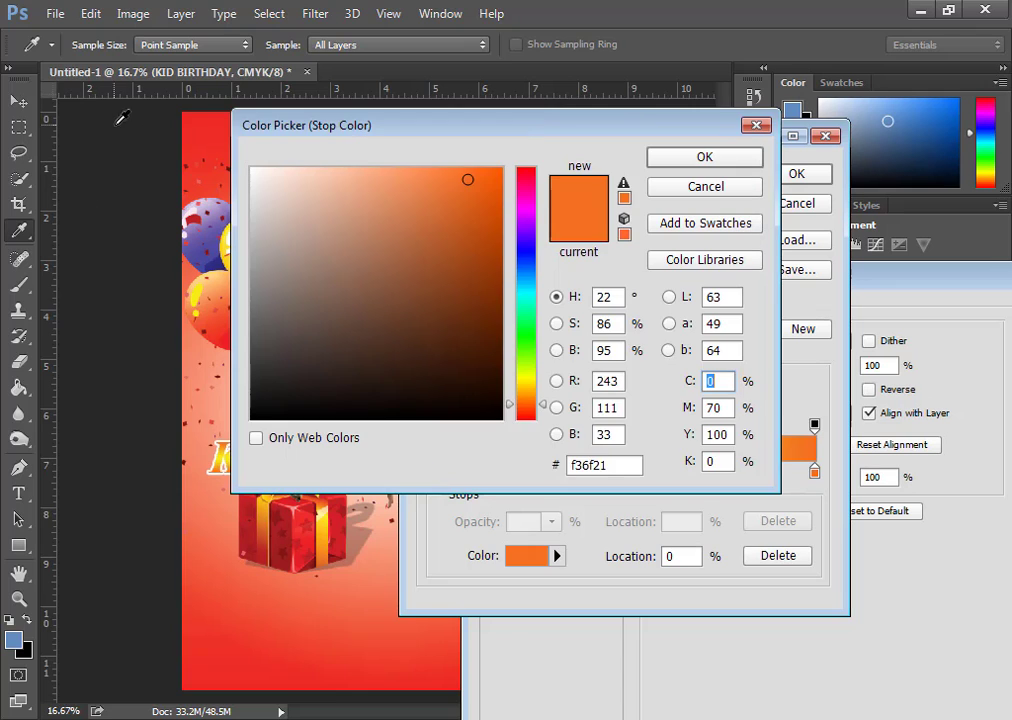
left_click(194, 118)
left_click(690, 160)
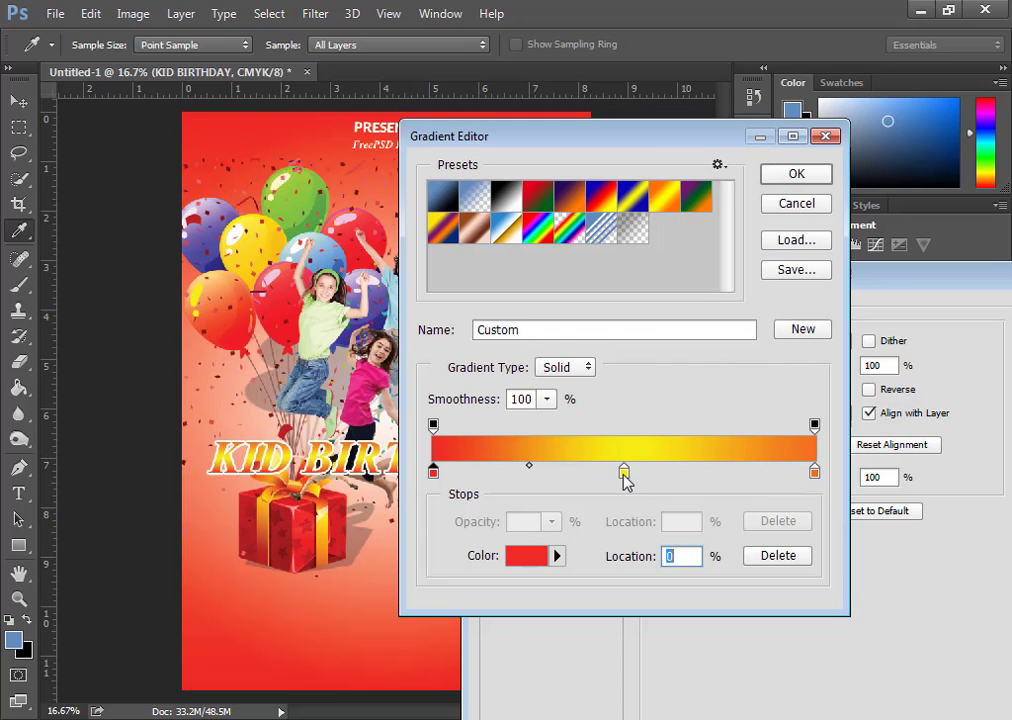
Make the middle gradient stop salmon and the right stop red, then apply.
double_click(626, 470)
left_click(218, 406)
left_click(703, 158)
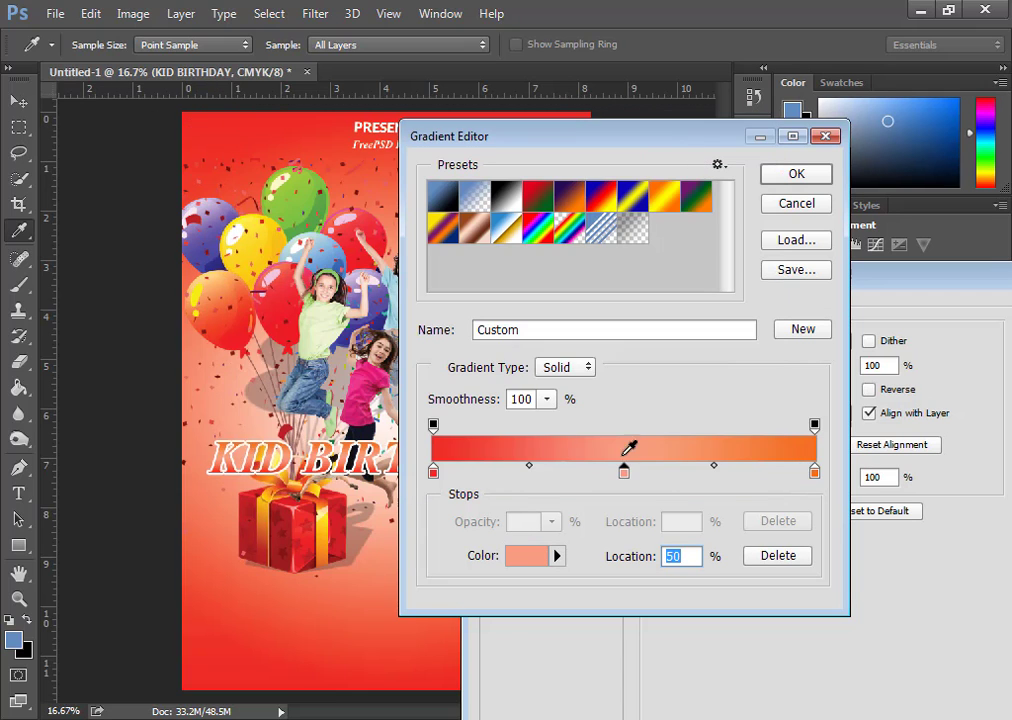
left_click(815, 471)
left_click(527, 555)
left_click(248, 644)
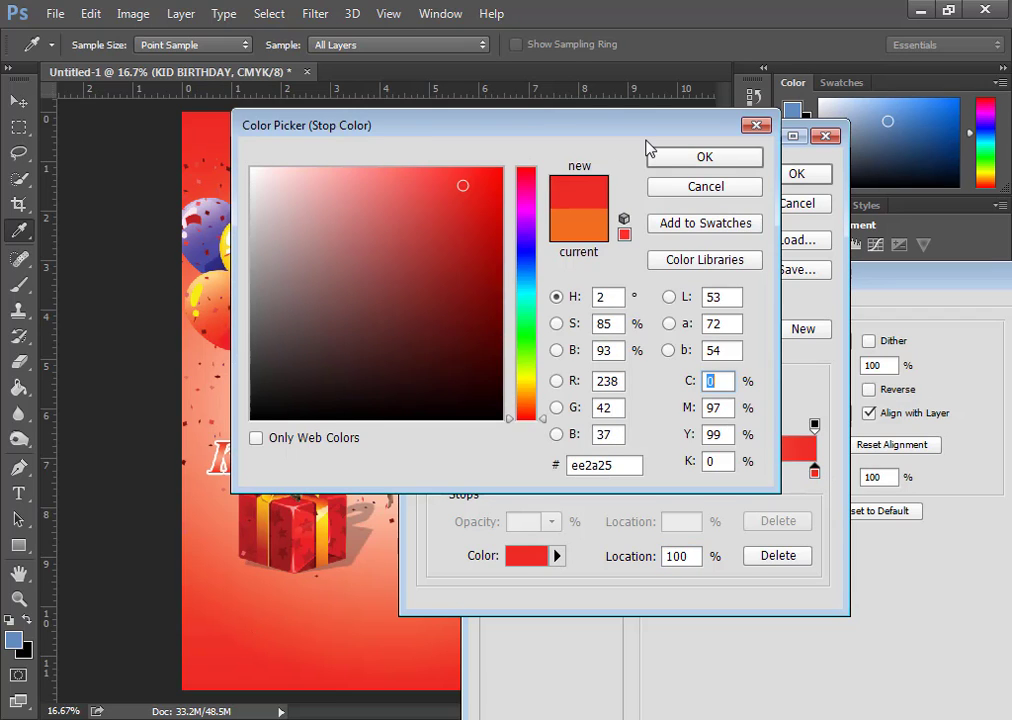
left_click(690, 156)
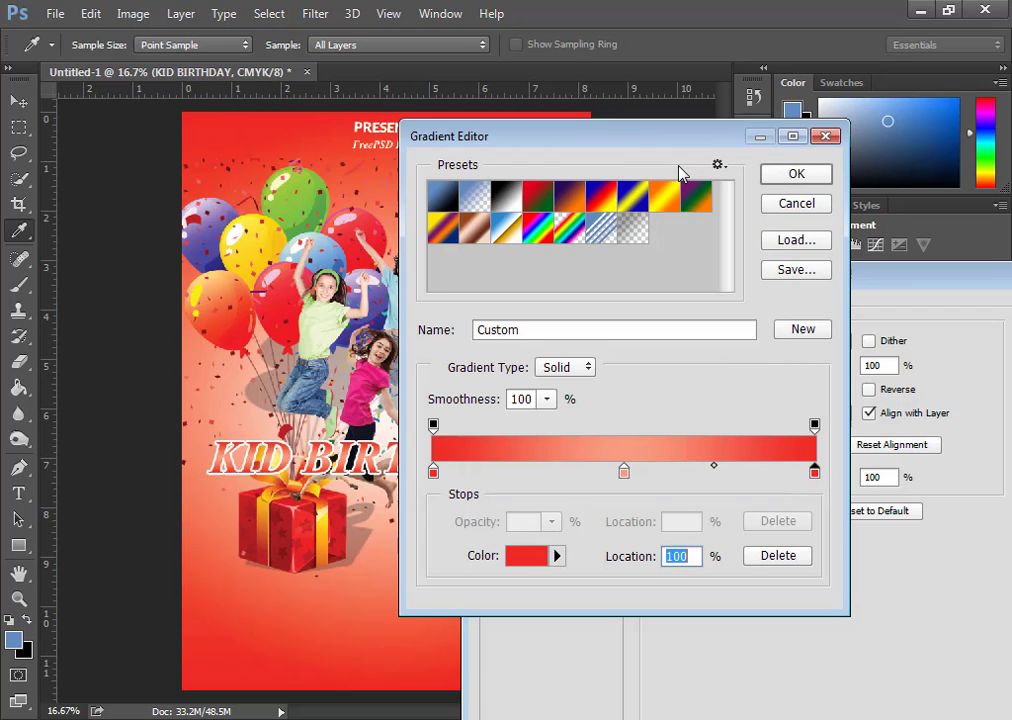
left_click(785, 174)
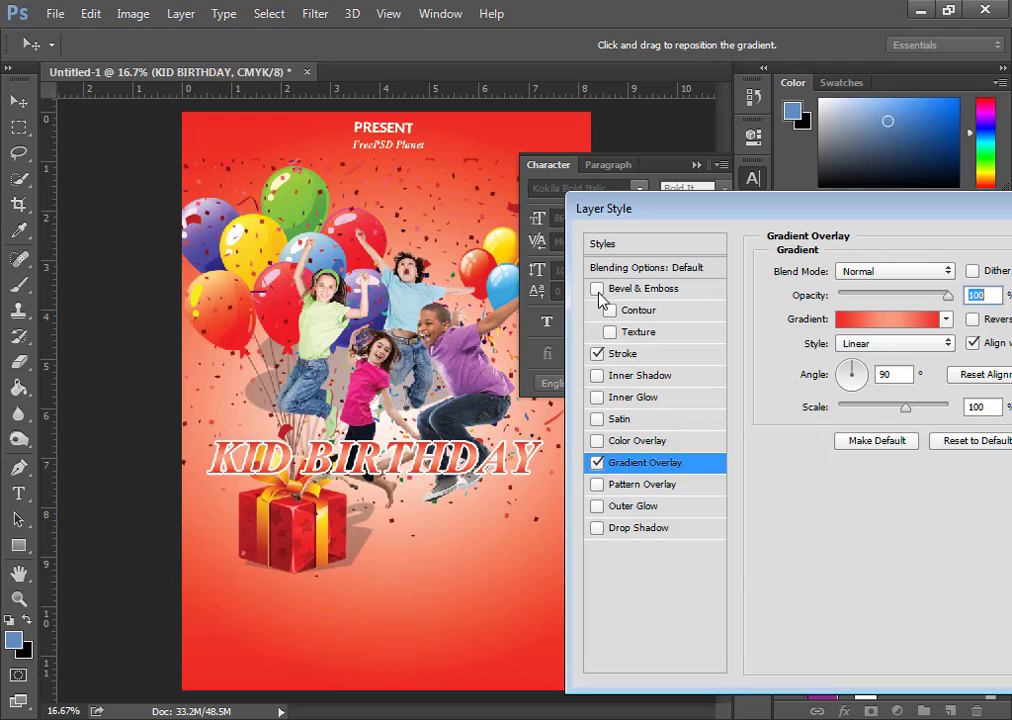
Add Bevel & Emboss to KID BIRTHDAY with depth 62% and highlight opacity 100%.
left_click(597, 289)
left_click(610, 311)
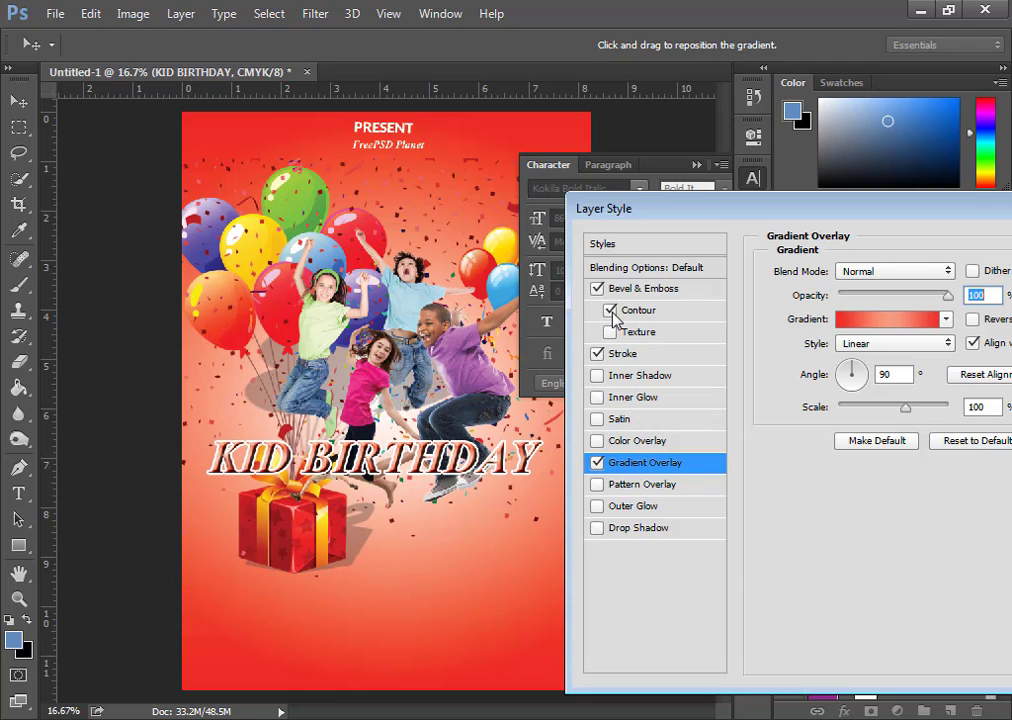
left_click(610, 311)
left_click(610, 311)
left_click(610, 311)
left_click(627, 290)
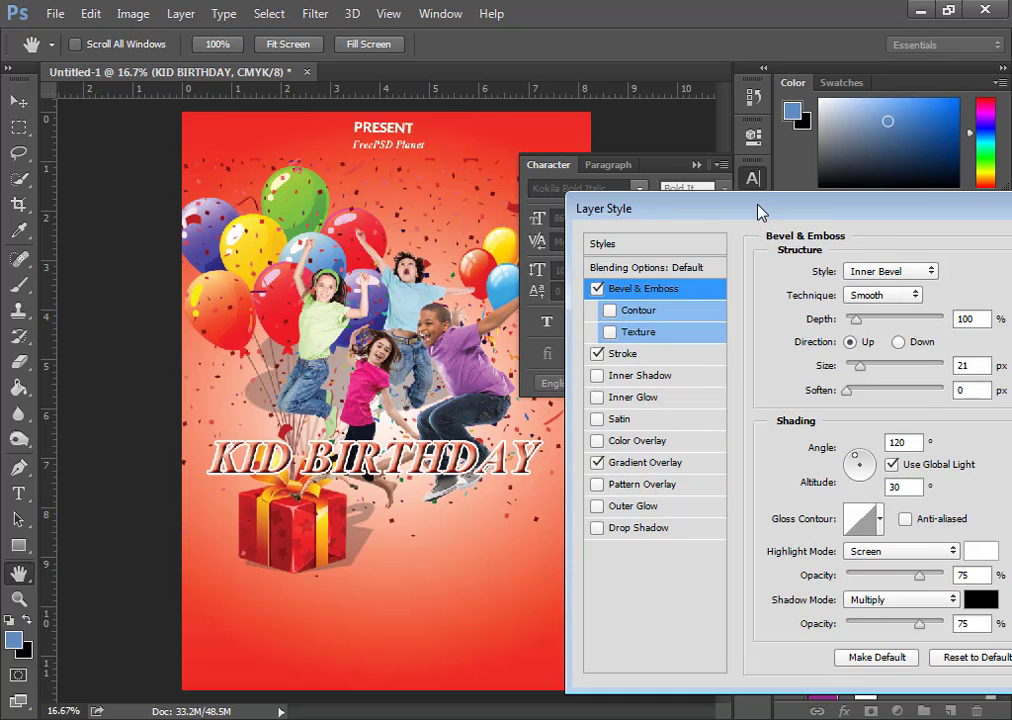
left_click_drag(758, 212, 711, 138)
mouse_move(808, 250)
left_mouse_down()
mouse_move(803, 265)
mouse_move(826, 330)
left_mouse_up()
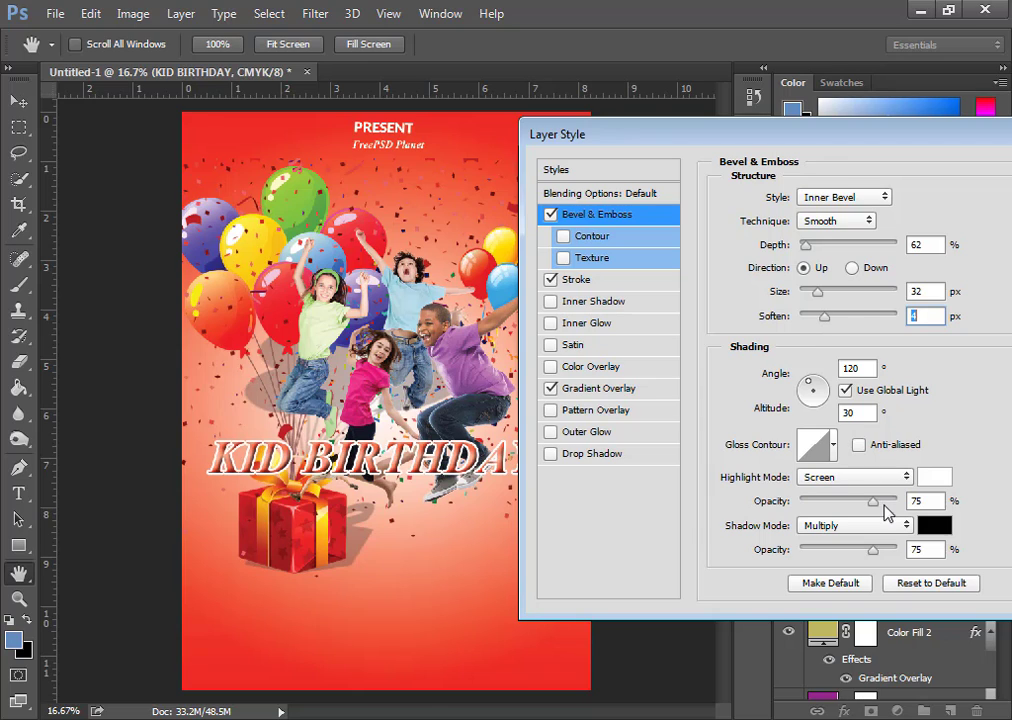
left_click_drag(884, 505, 898, 506)
Set the bevel style to Inner Bevel with Smooth technique and apply the layer style.
left_click(861, 199)
left_click(829, 244)
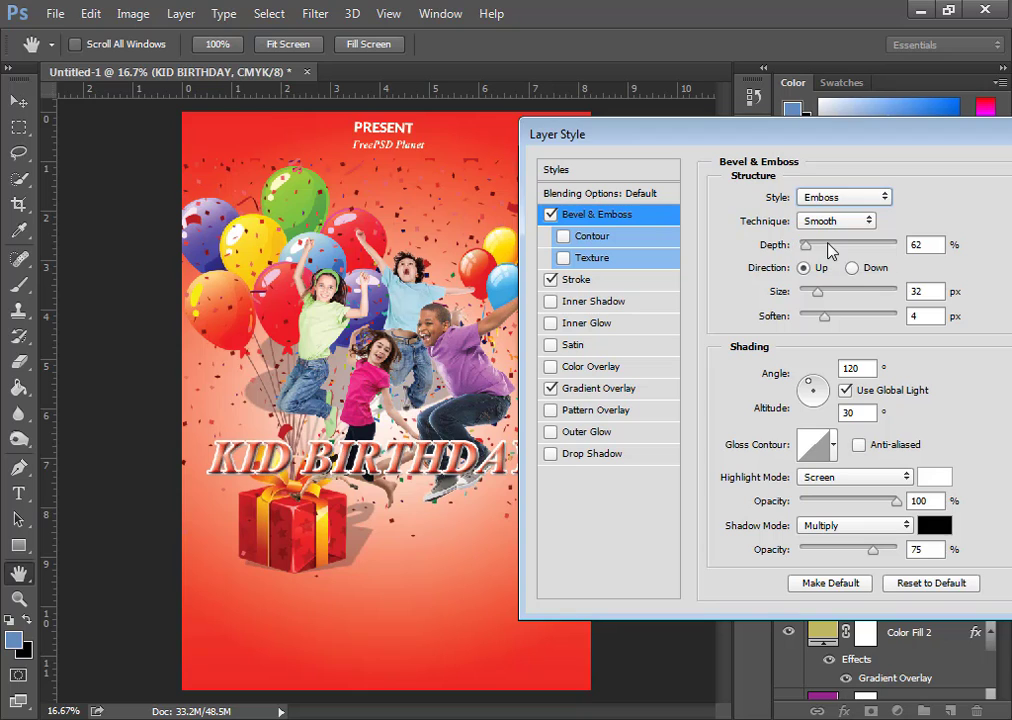
left_click(823, 195)
left_click(843, 249)
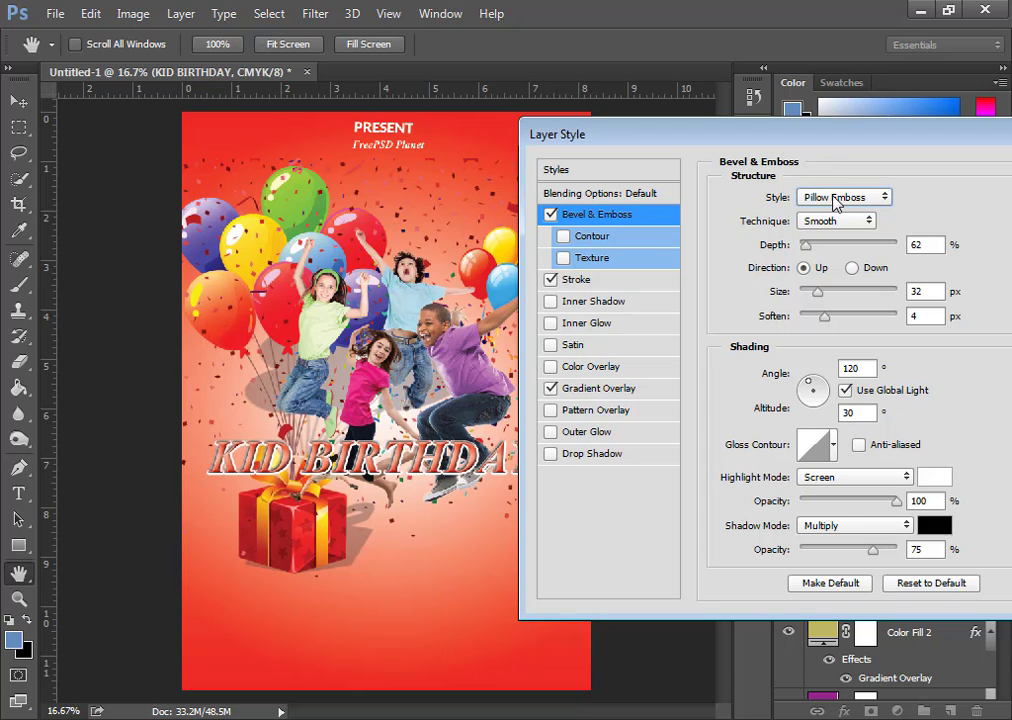
left_click(836, 198)
left_click(832, 261)
left_click(852, 200)
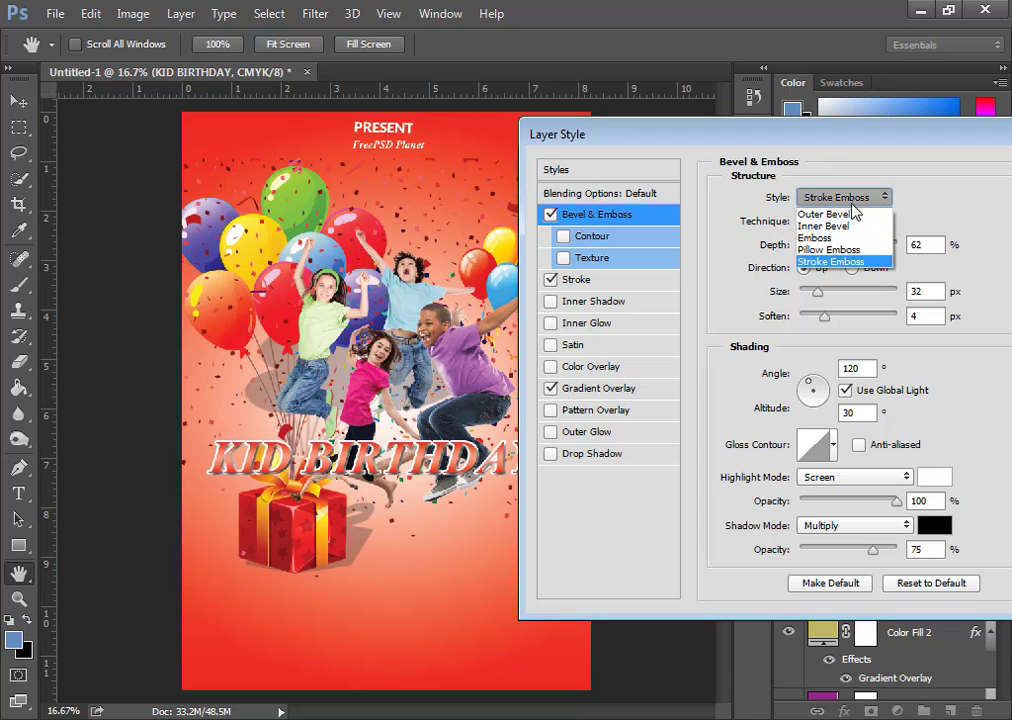
left_click(845, 214)
left_click(840, 199)
left_click(835, 226)
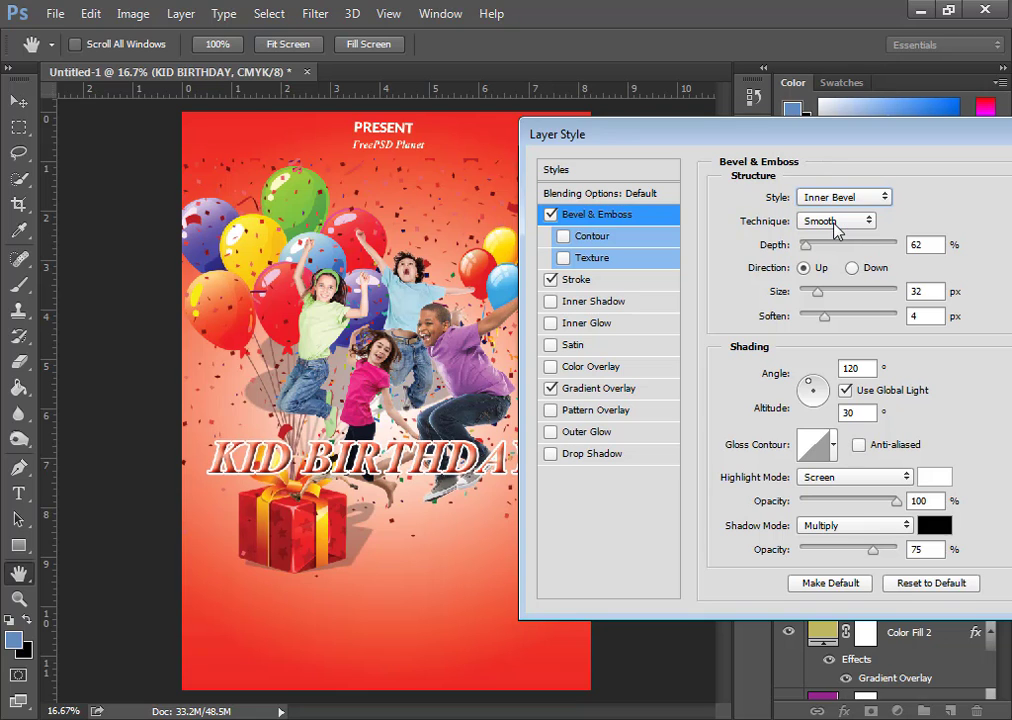
left_click_drag(670, 138, 409, 173)
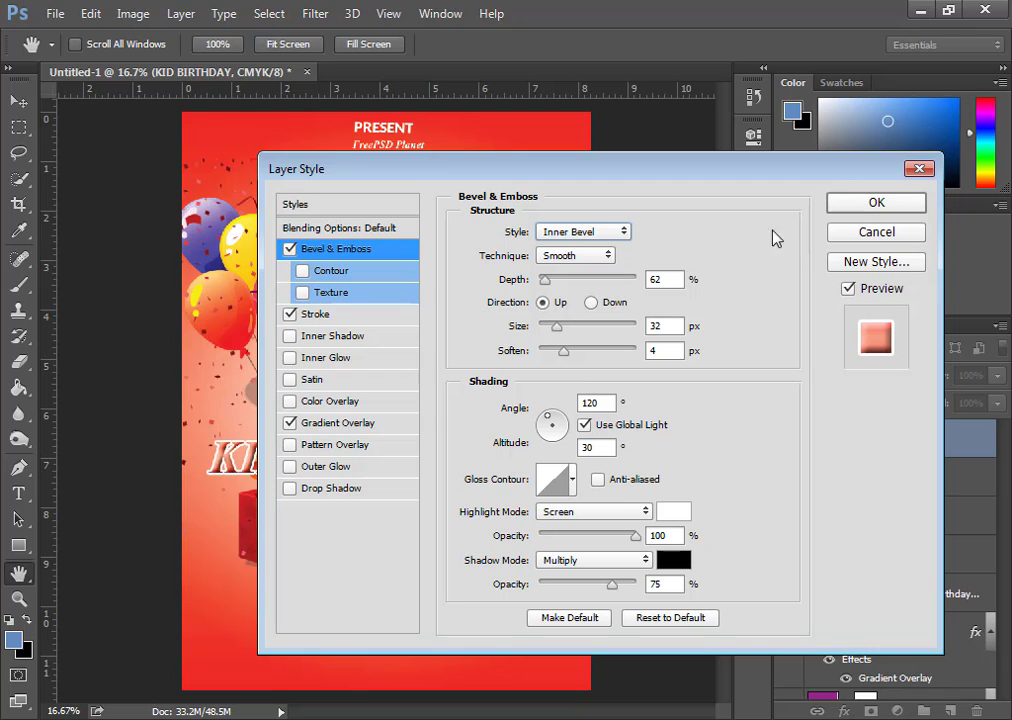
left_click(876, 202)
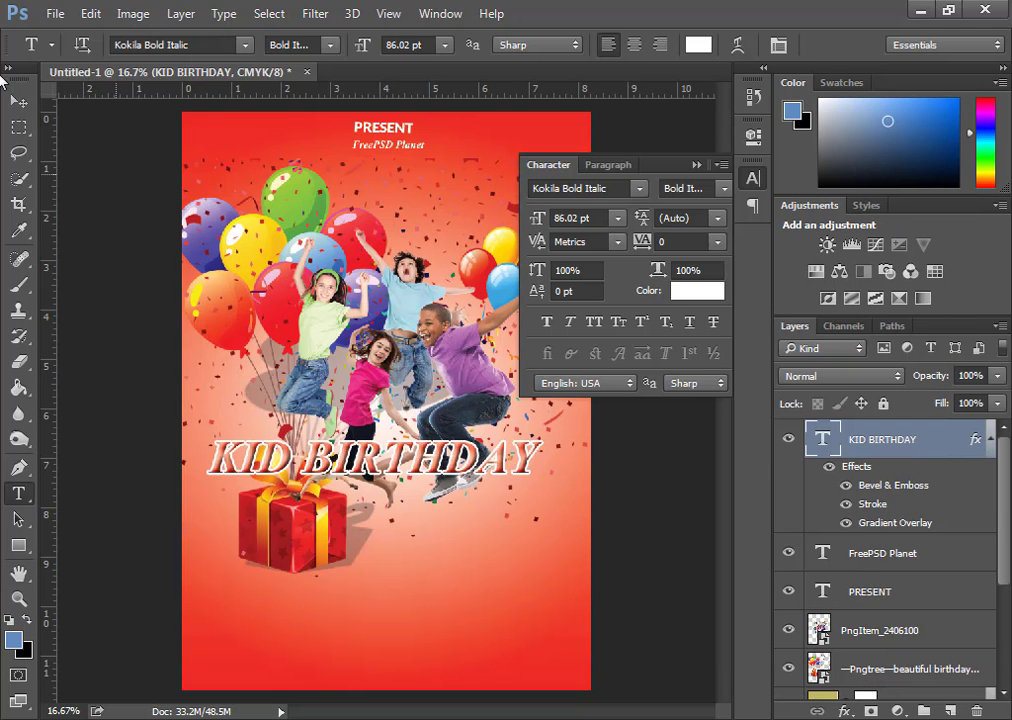
Change the KID BIRTHDAY font to Comic Sans MS Bold.
left_click(178, 45)
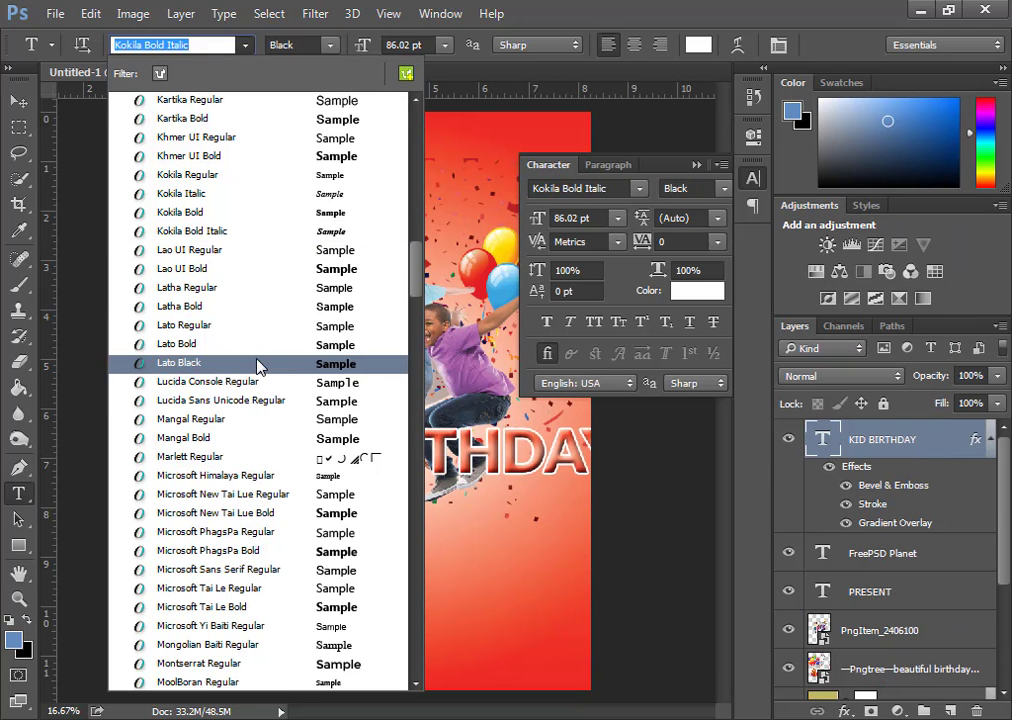
scroll(240, 527, "down", 5)
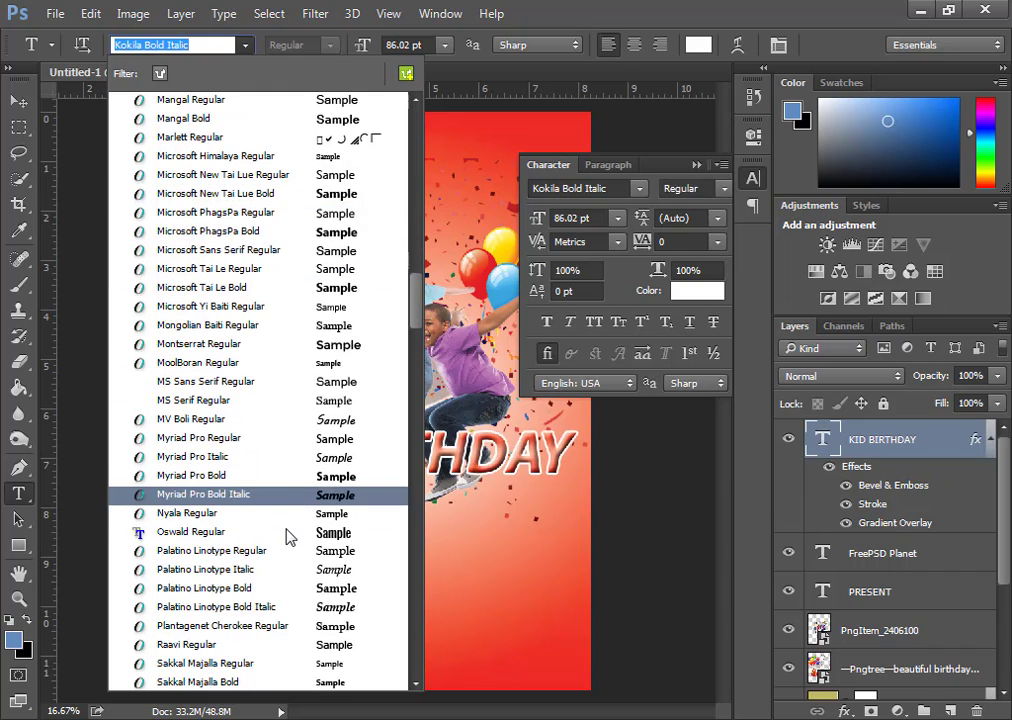
scroll(287, 537, "down", 3)
scroll(287, 537, "down", 5)
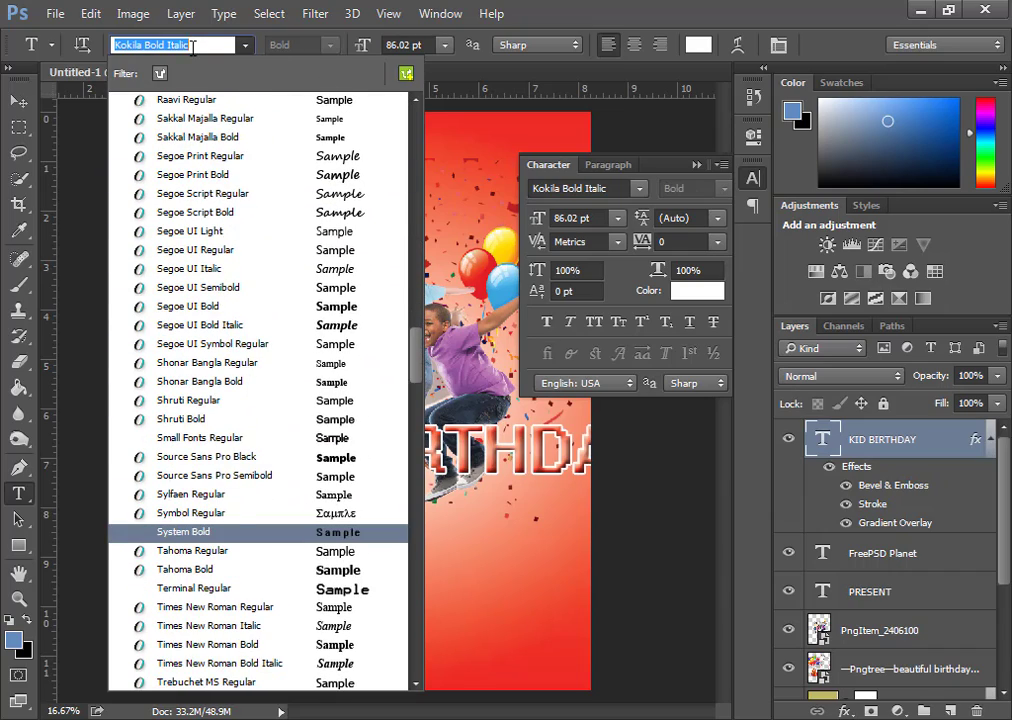
key("BackSpace")
type("be")
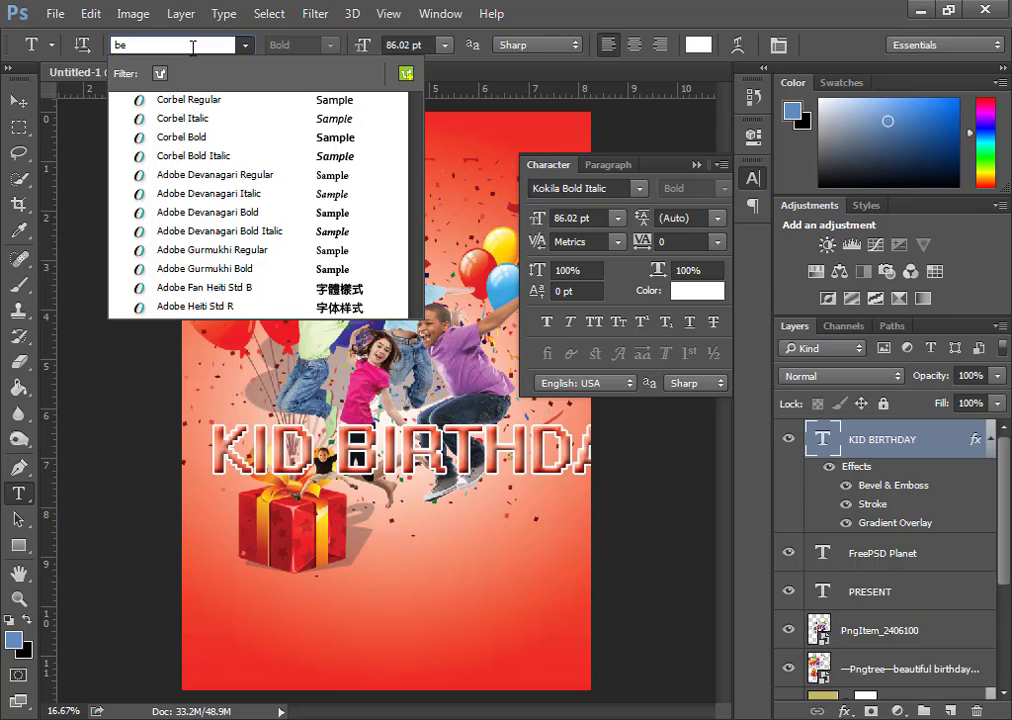
type("f")
key("BackSpace")
key("BackSpace")
key("BackSpace")
type("af")
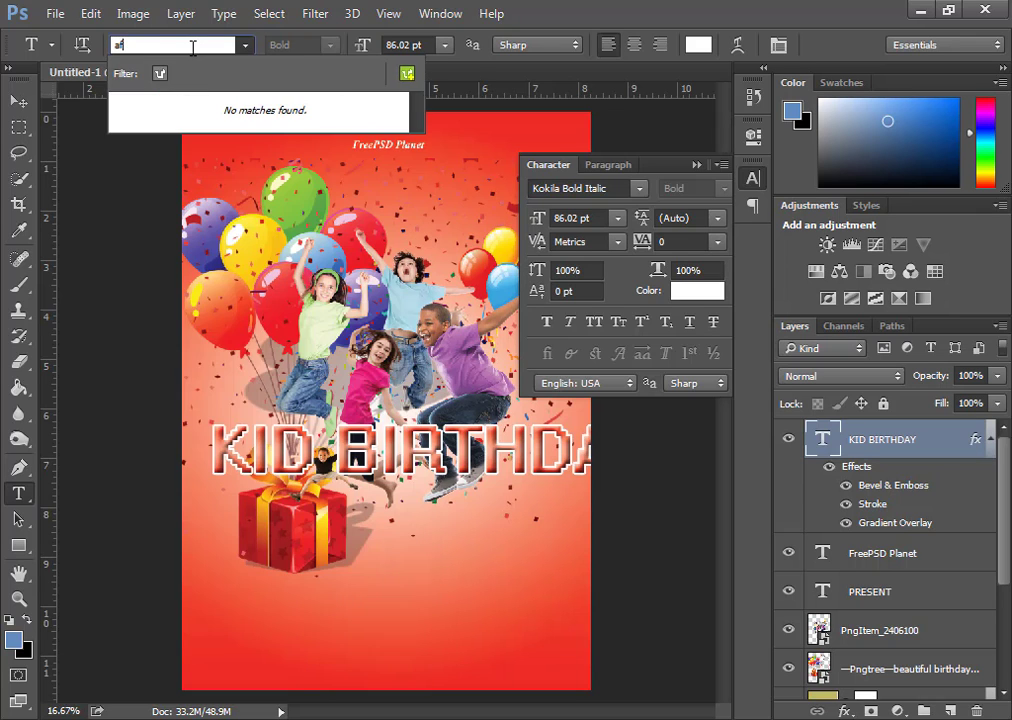
key("BackSpace")
key("BackSpace")
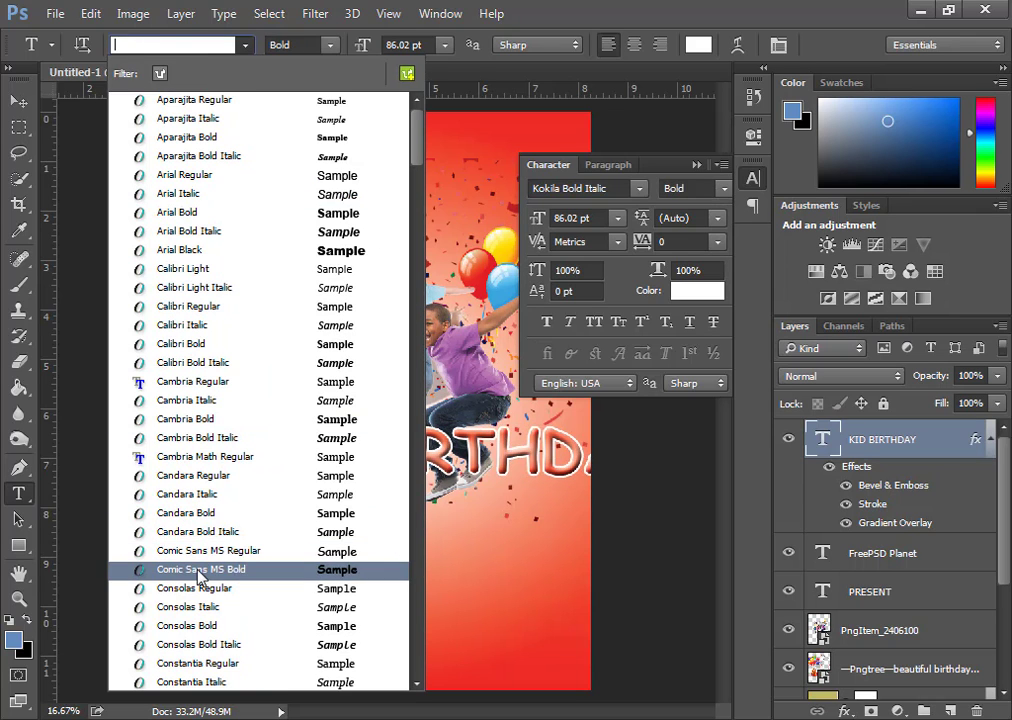
left_click(204, 570)
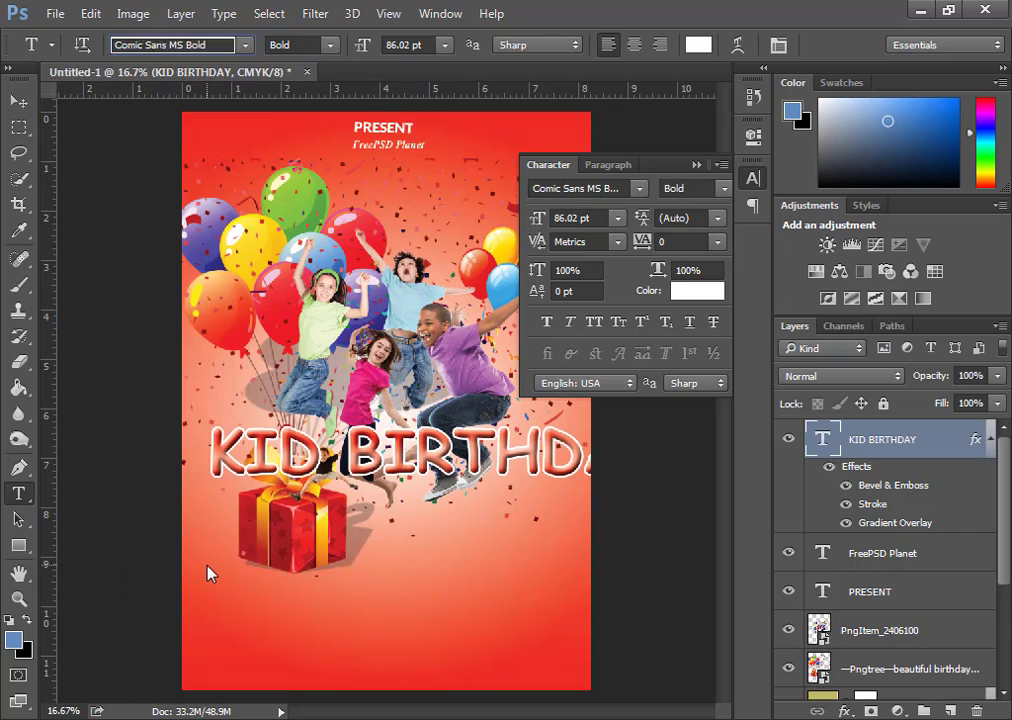
Shift the headline left and scale it down to about 67 pt.
left_click(17, 103)
left_click_drag(430, 400, 390, 395)
key("ctrl+t")
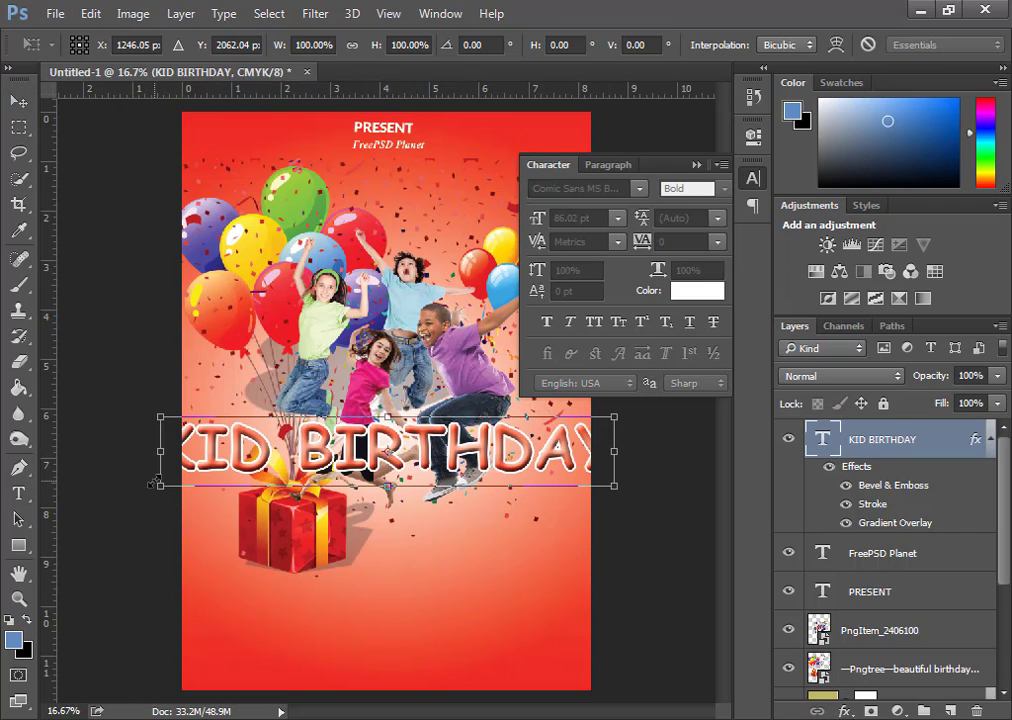
mouse_move(155, 484)
left_mouse_down()
mouse_move(221, 458)
mouse_move(210, 485)
left_mouse_up()
key("Return")
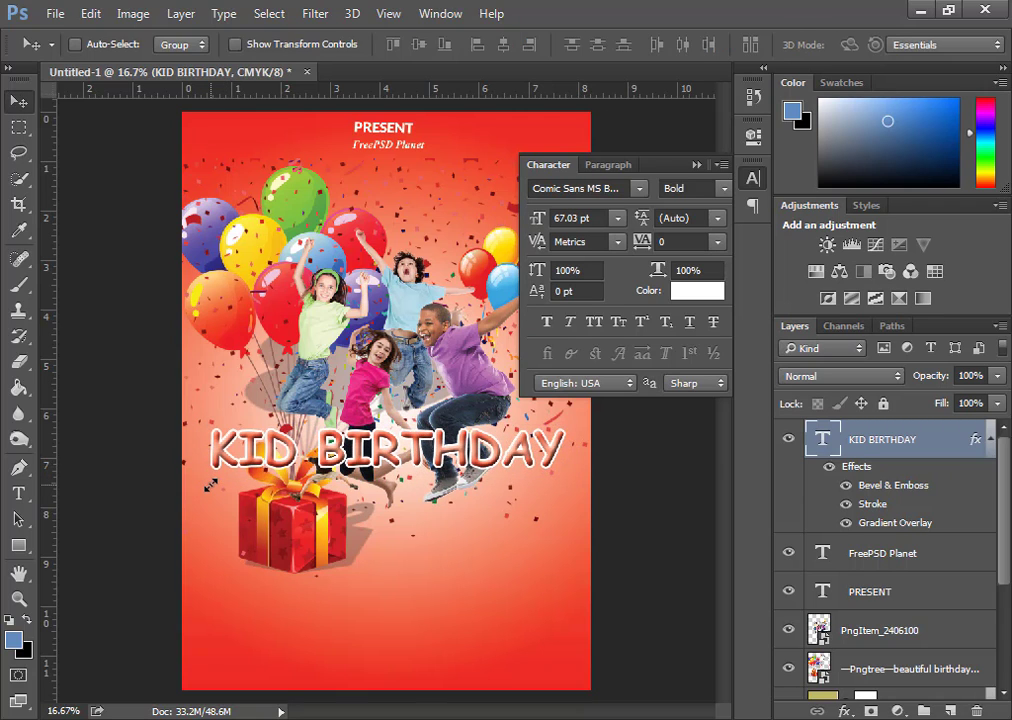
Type PARTY as a new text line beneath the headline.
key("t")
left_click(408, 503)
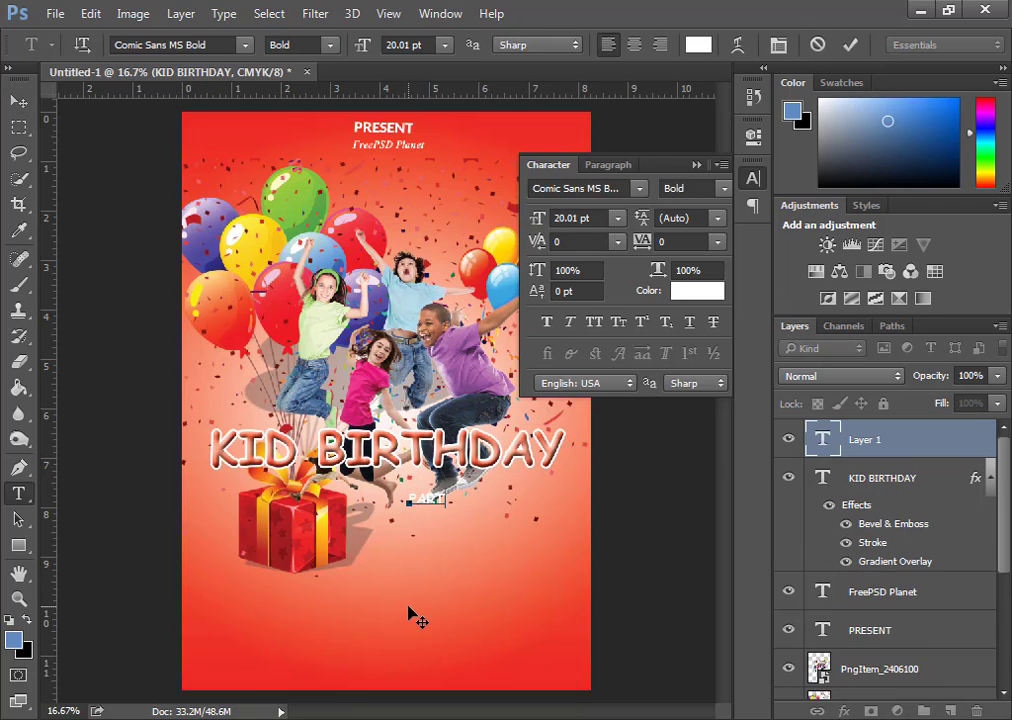
type("Y")
left_click(874, 447)
Copy KID BIRTHDAY's effects onto PARTY and enlarge it to 75.33 pt below the headline.
left_click(892, 483)
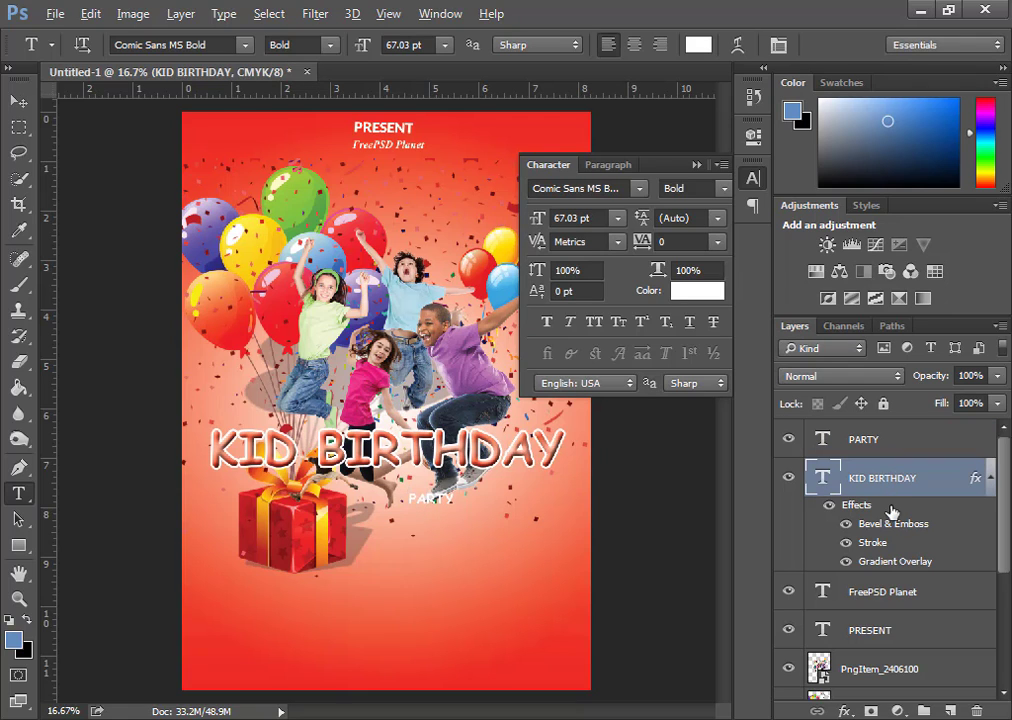
left_click_drag(892, 512, 888, 442)
key("v")
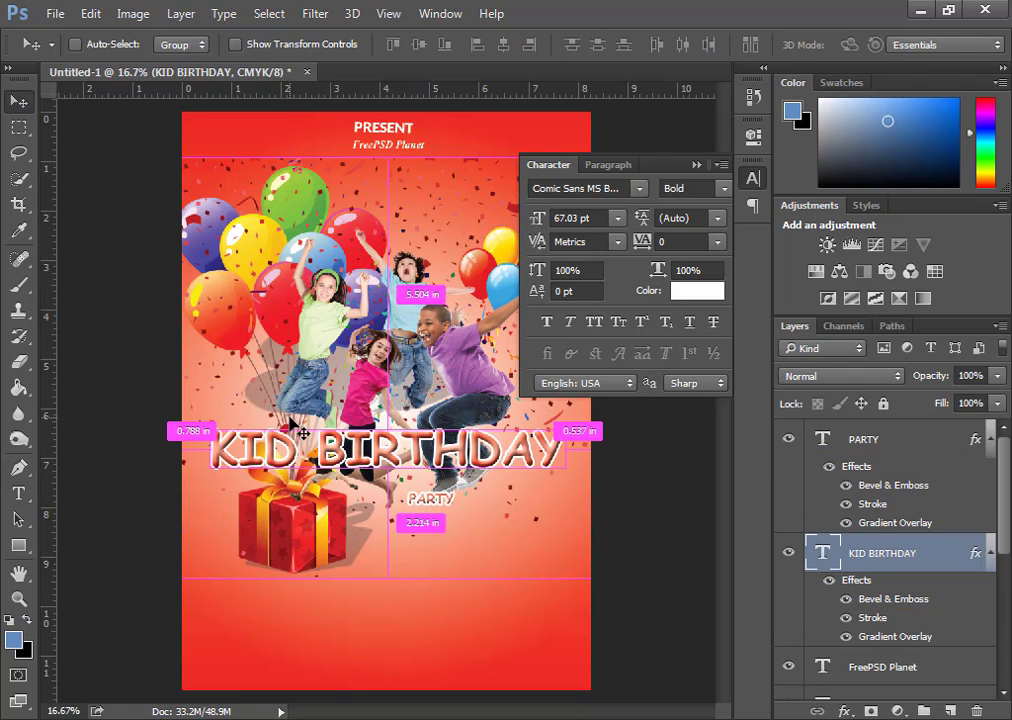
mouse_move(436, 507)
left_mouse_down()
mouse_move(526, 466)
mouse_move(493, 493)
left_mouse_up()
key("ctrl+t")
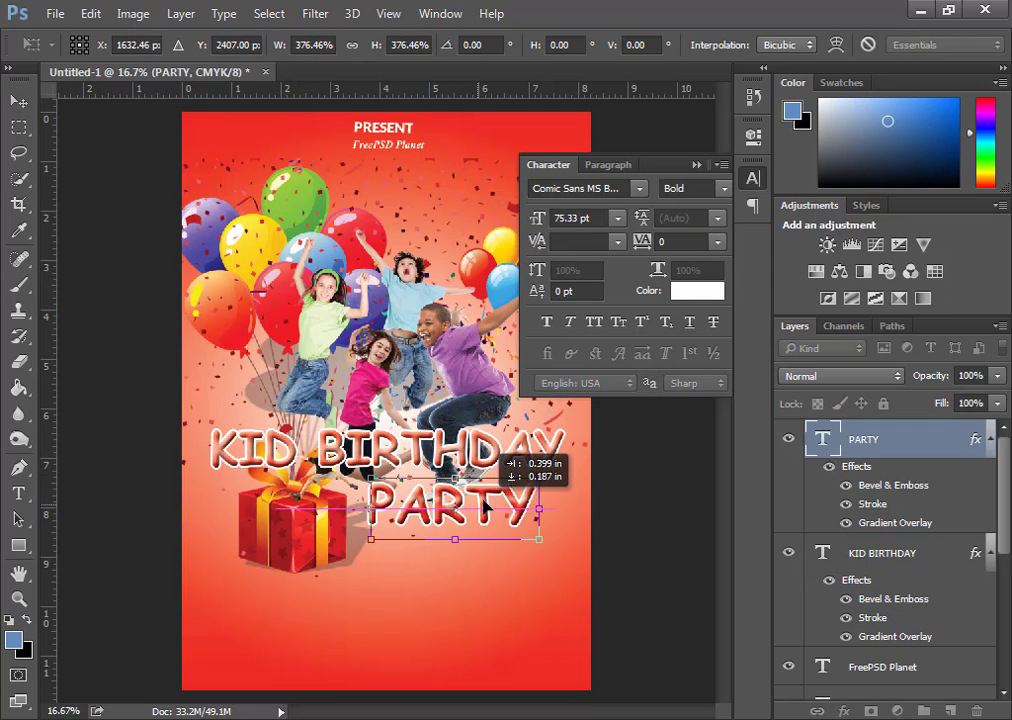
key("Return")
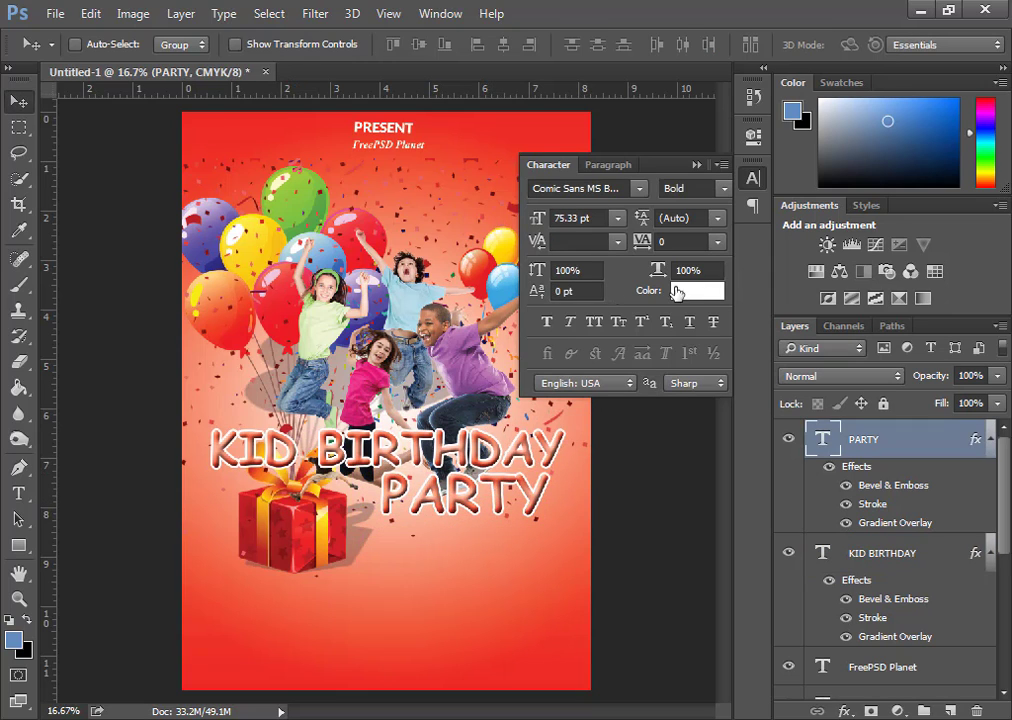
left_click(638, 189)
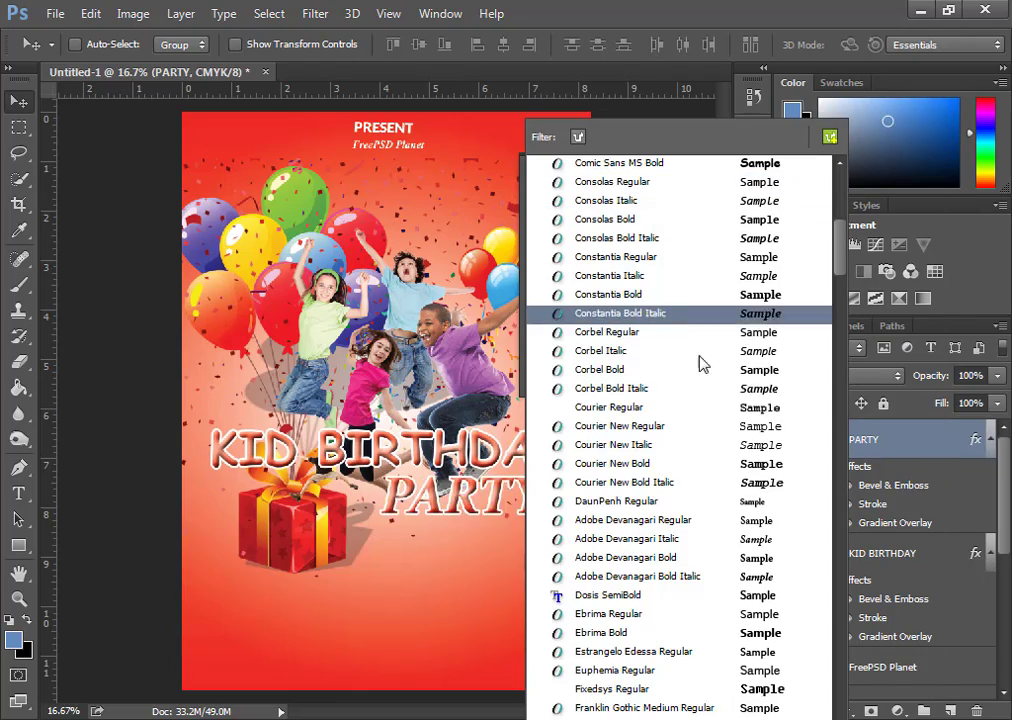
Set the PARTY text in Comic Sans MS Bold.
scroll(746, 641, "down", 3)
scroll(748, 637, "down", 5)
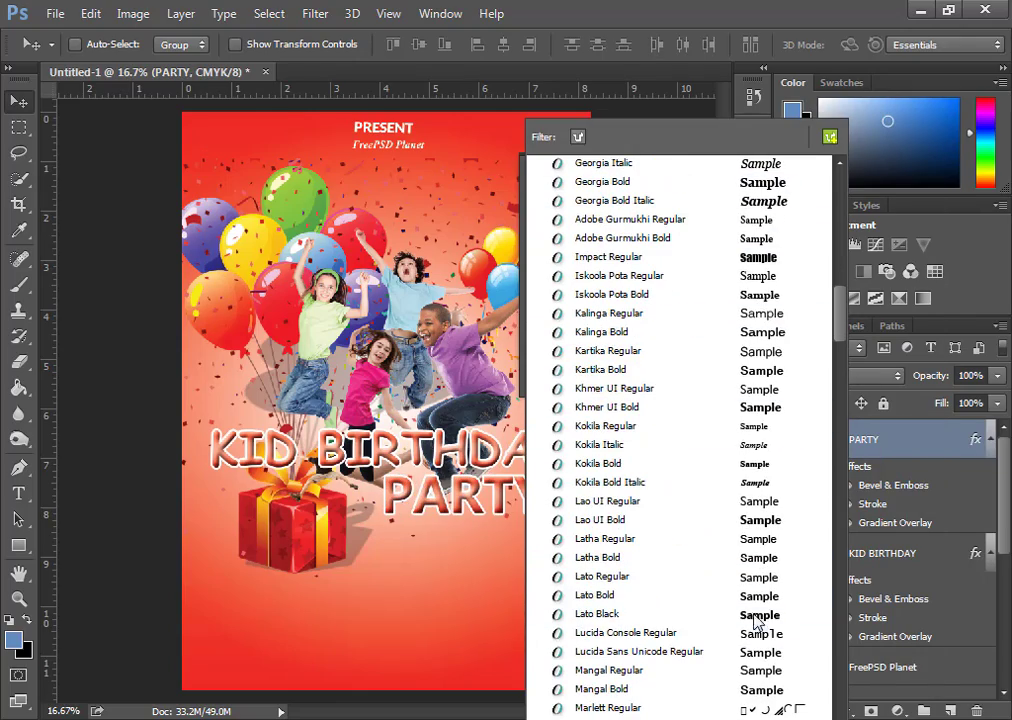
scroll(752, 615, "down", 15)
scroll(757, 620, "down", 1)
scroll(765, 560, "up", 8)
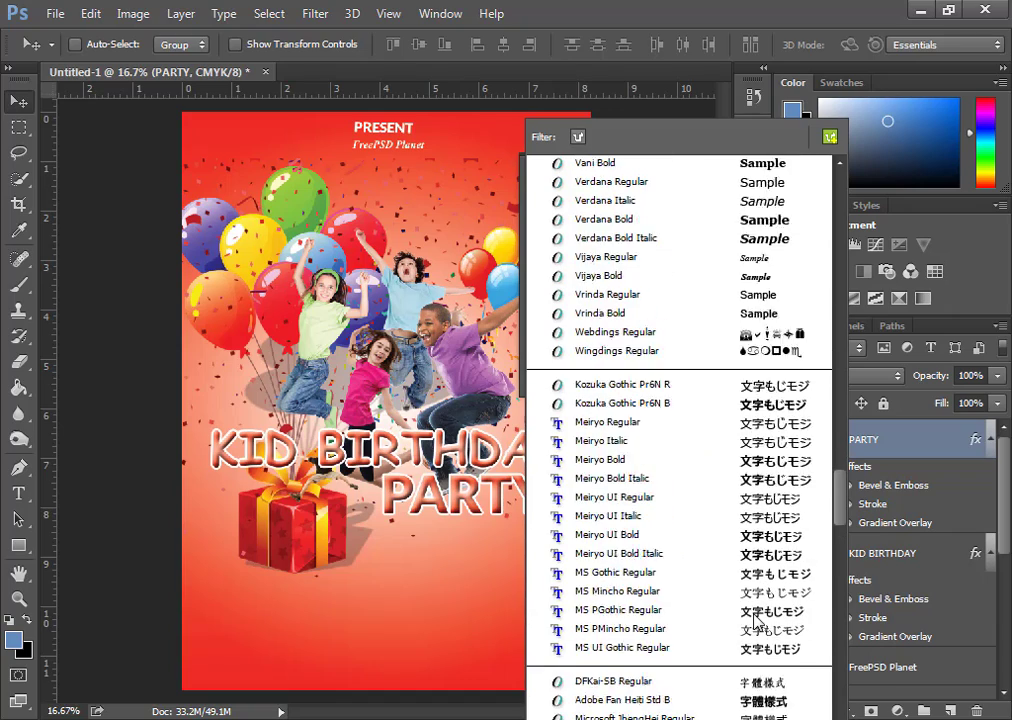
scroll(770, 505, "up", 4)
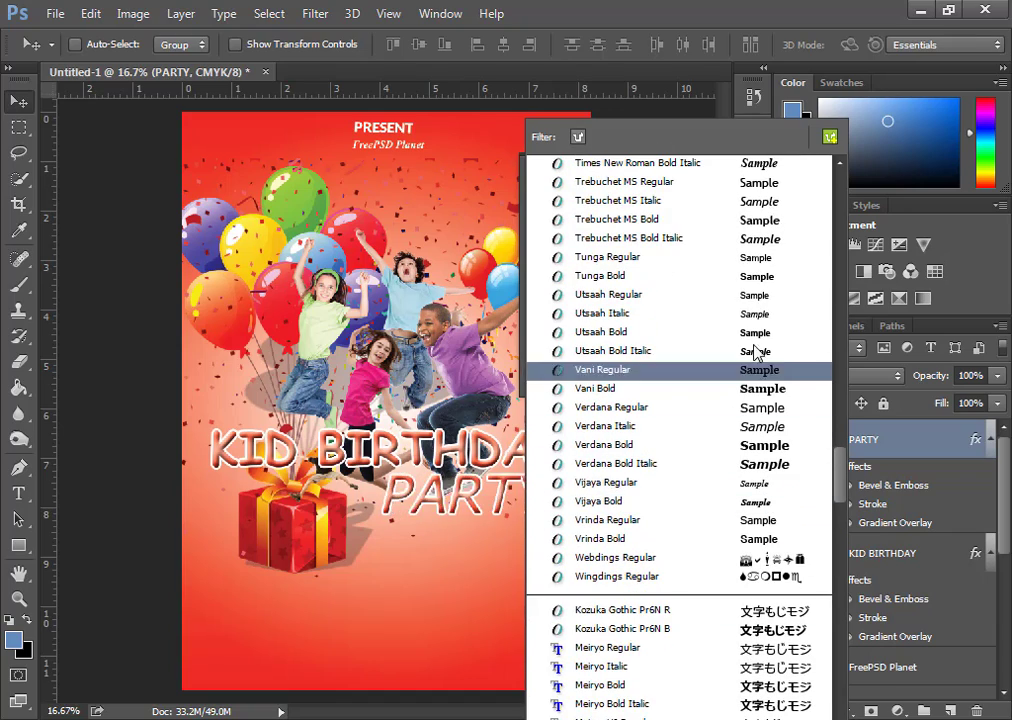
scroll(757, 350, "up", 2)
scroll(757, 345, "up", 4)
scroll(758, 365, "up", 2)
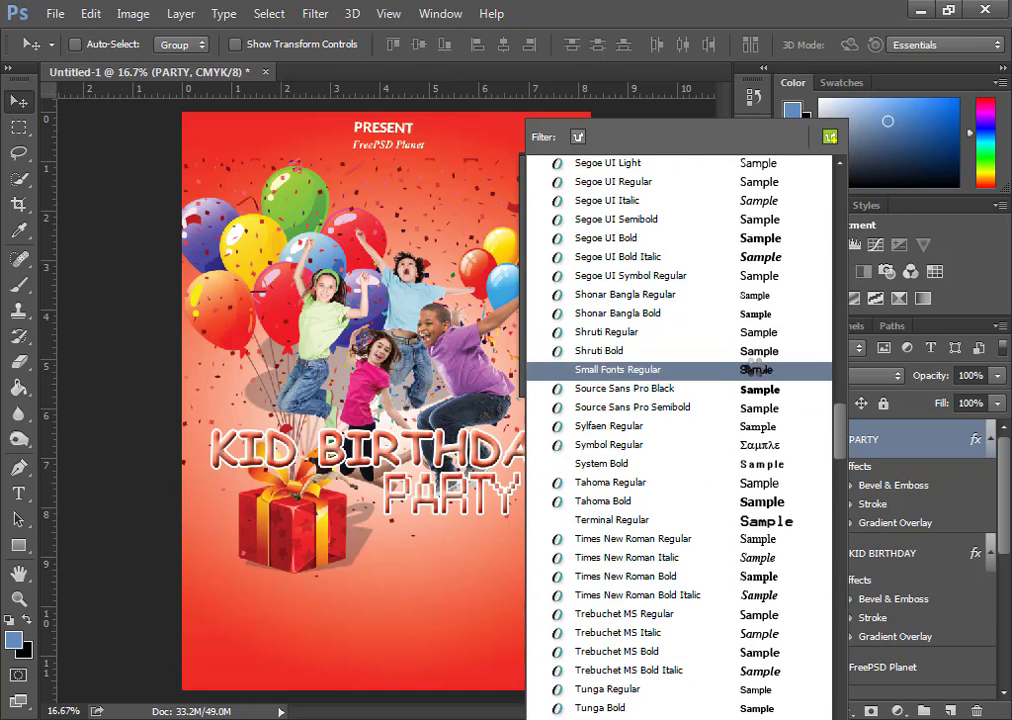
scroll(760, 375, "up", 4)
scroll(757, 376, "up", 1)
scroll(757, 376, "up", 1)
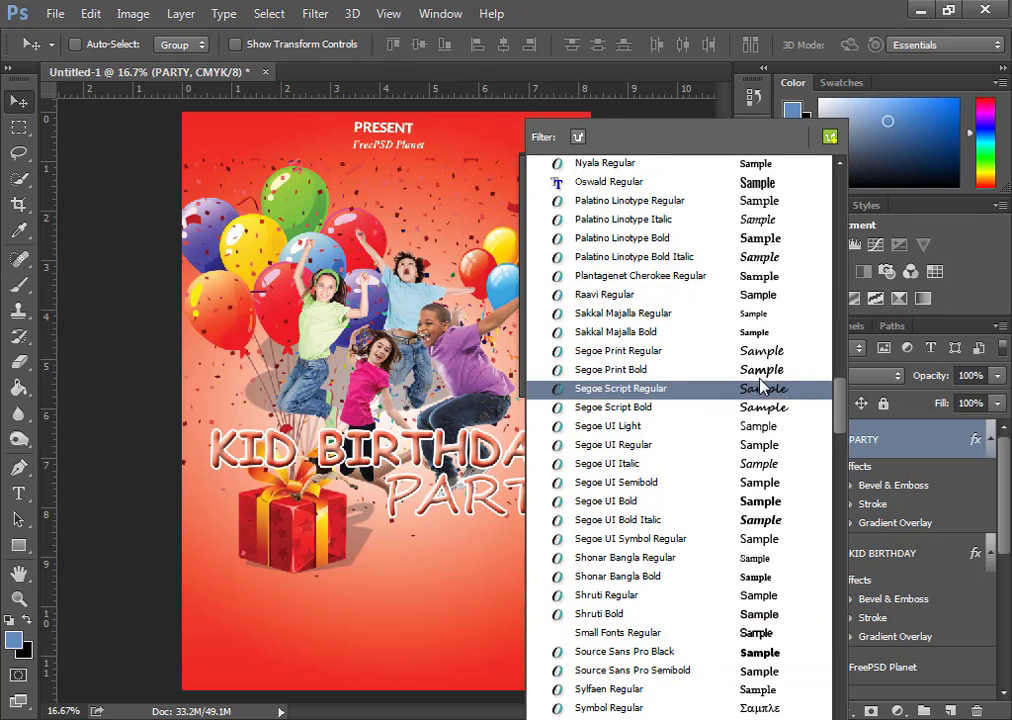
scroll(763, 350, "up", 2)
scroll(765, 350, "up", 2)
scroll(764, 352, "up", 5)
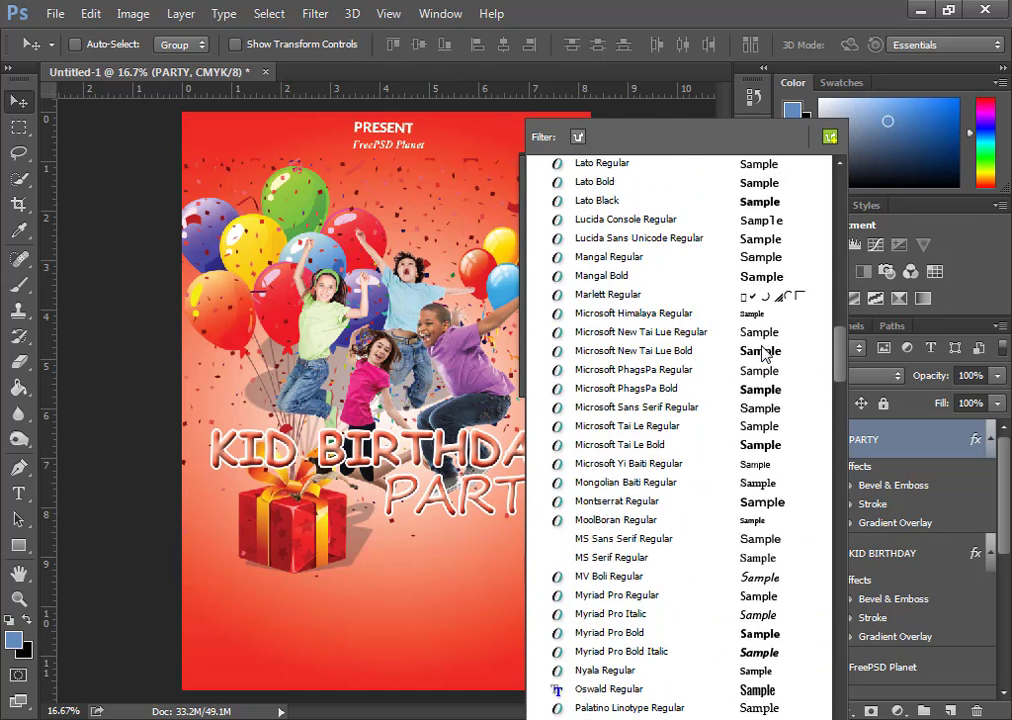
scroll(765, 352, "up", 4)
scroll(768, 352, "up", 6)
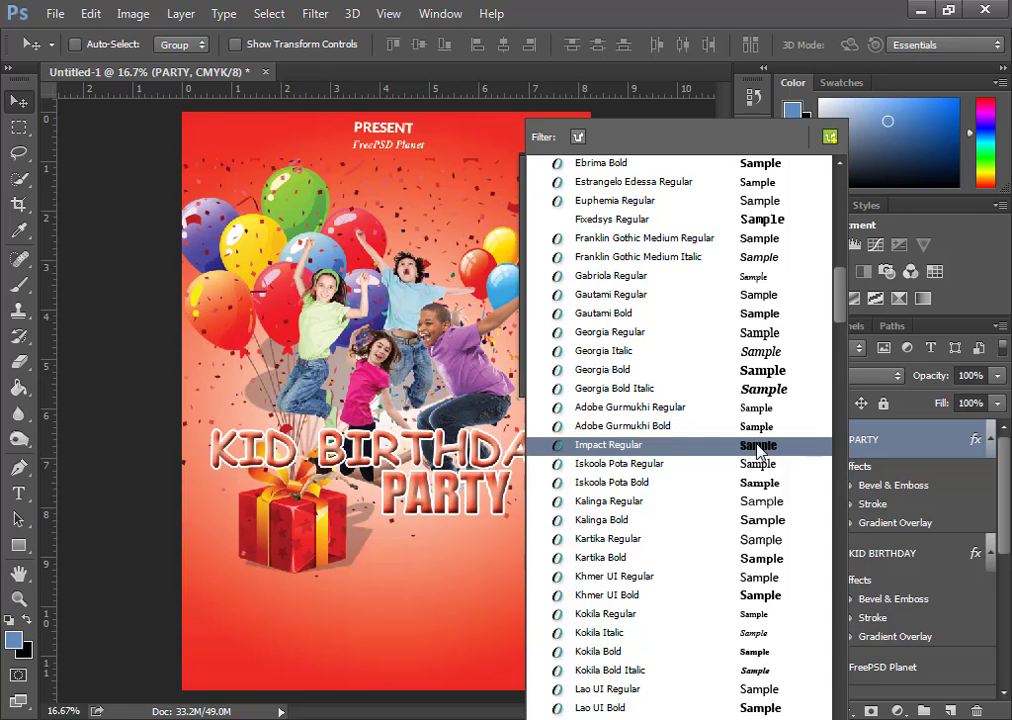
scroll(775, 228, "up", 4)
scroll(775, 224, "up", 5)
scroll(774, 230, "up", 3)
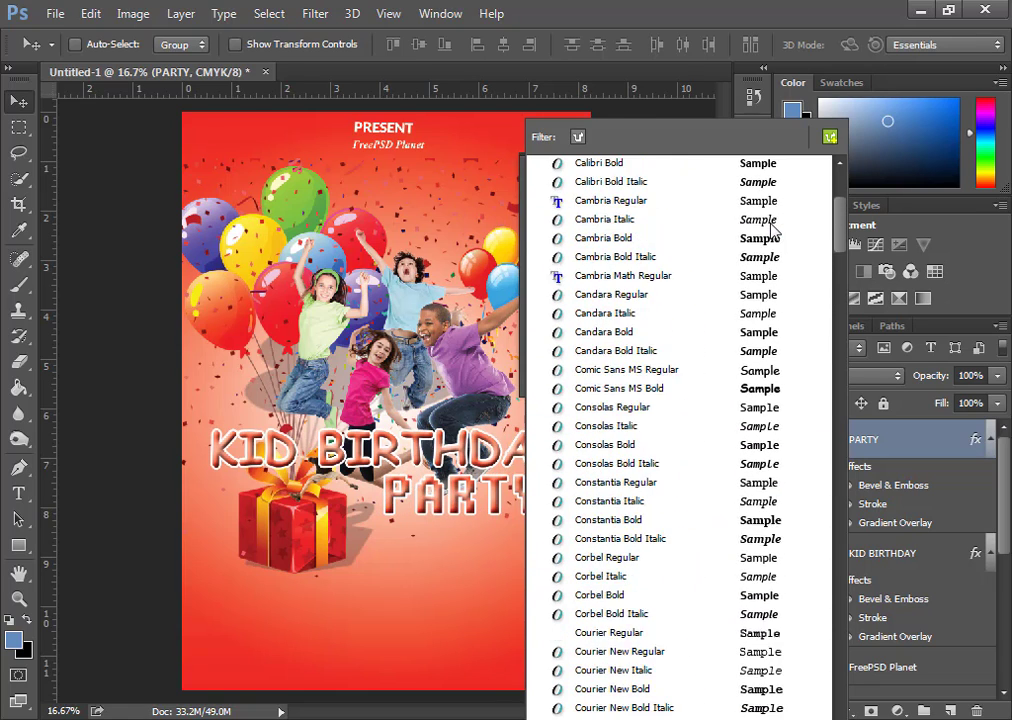
scroll(773, 231, "up", 4)
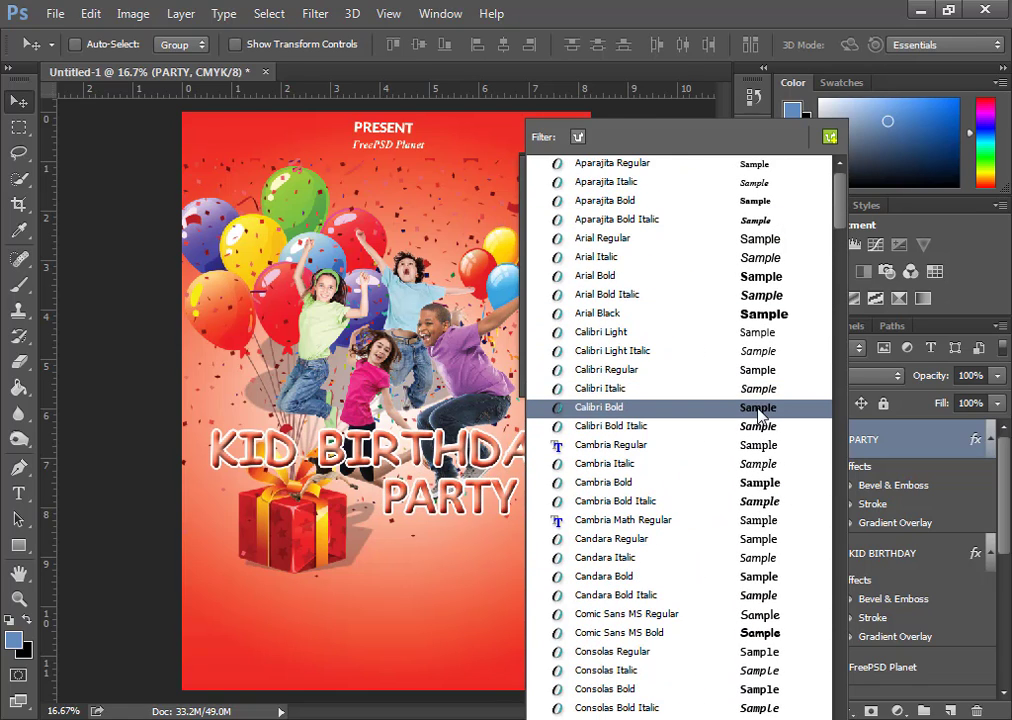
left_click(764, 632)
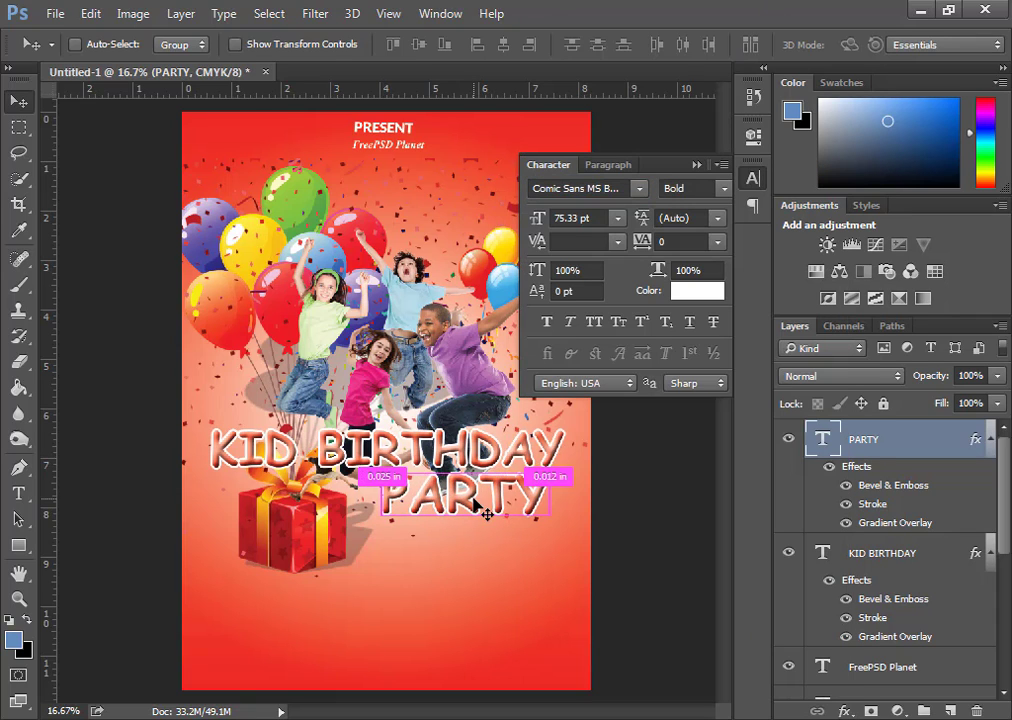
Rotate PARTY about -11.4° counter-clockwise.
key("ctrl+t")
left_click_drag(583, 541, 621, 535)
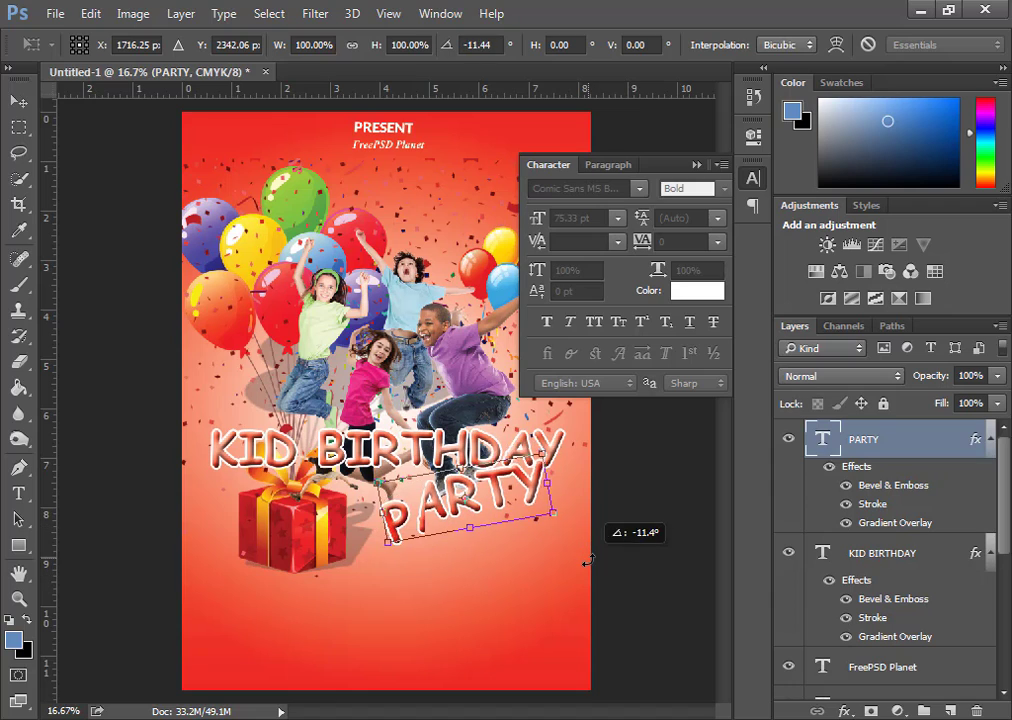
key("Return")
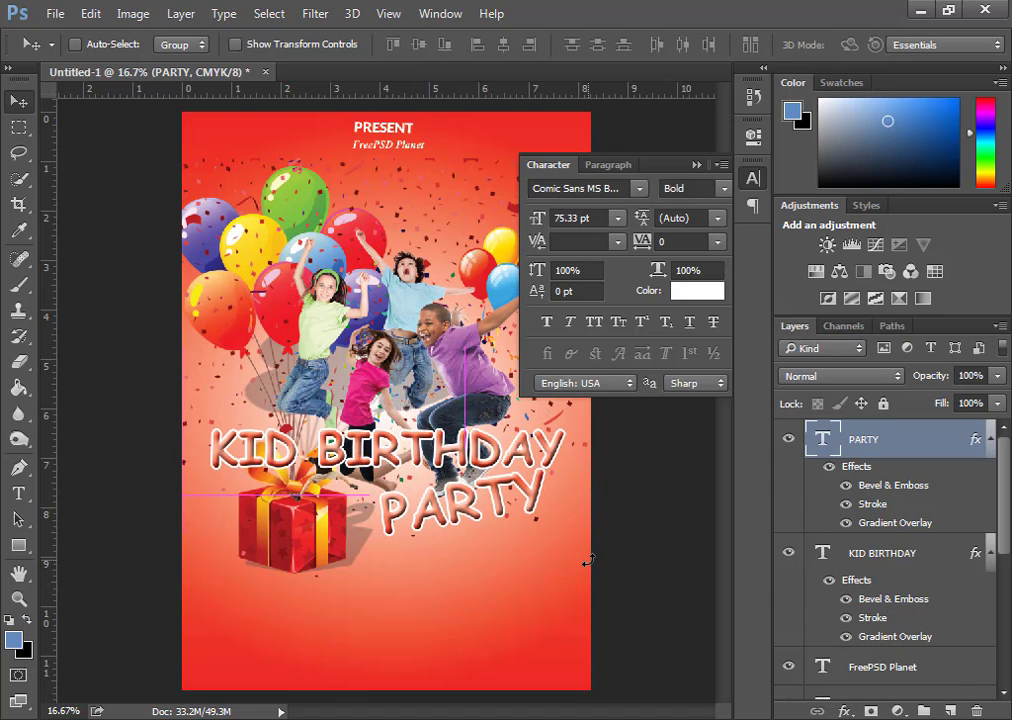
Type 'Music | Playground | Pool | Free Food' as a new line below the gift.
left_click(337, 432)
key("t")
left_click(221, 596)
type("Music | Play")
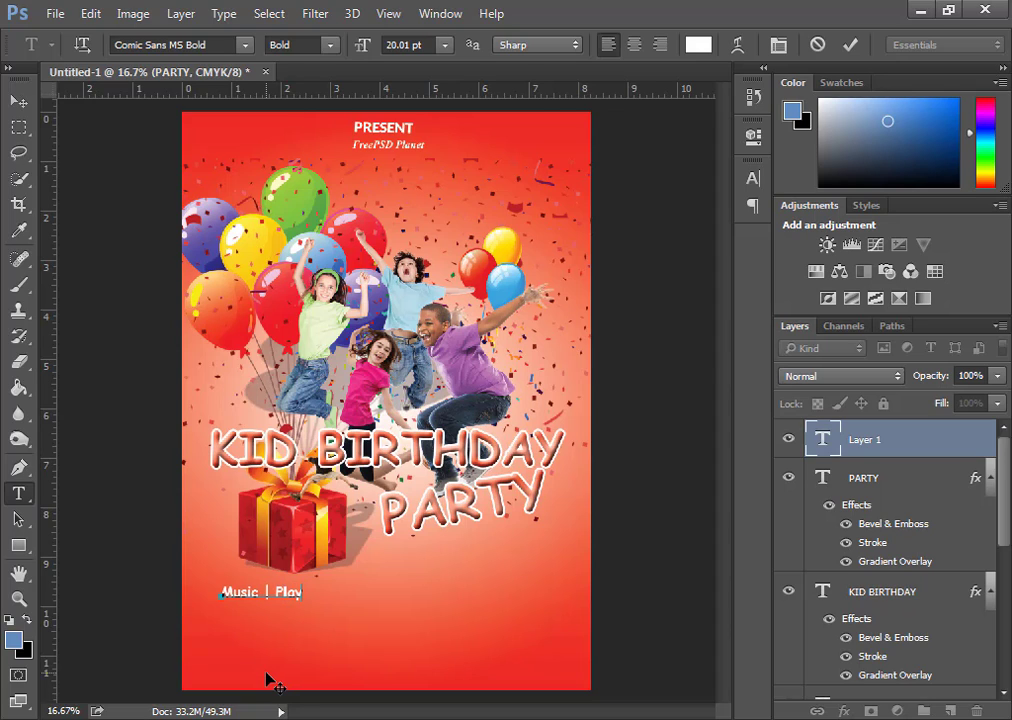
type("a")
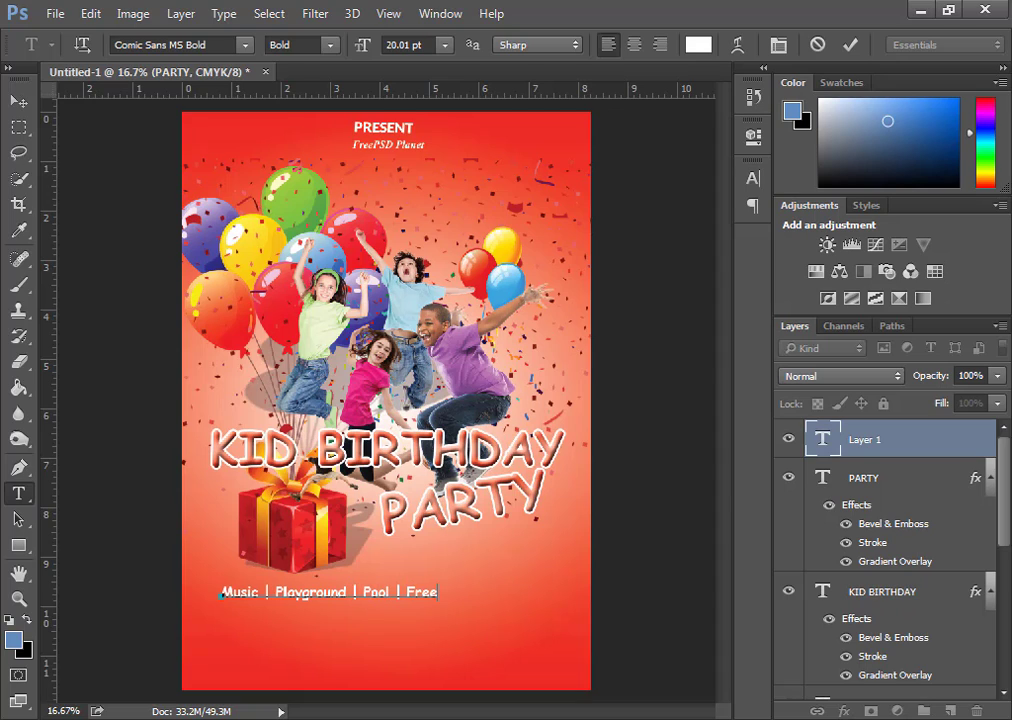
type("Food")
left_click(849, 44)
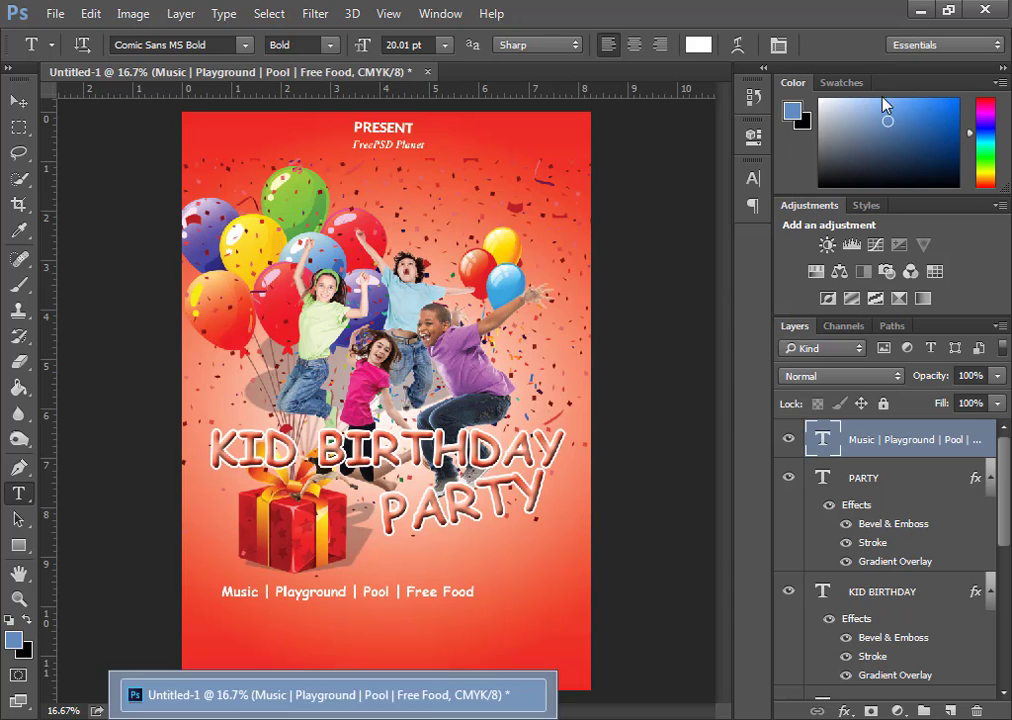
Set the activities line in Lato Black.
left_click(753, 178)
left_click(641, 190)
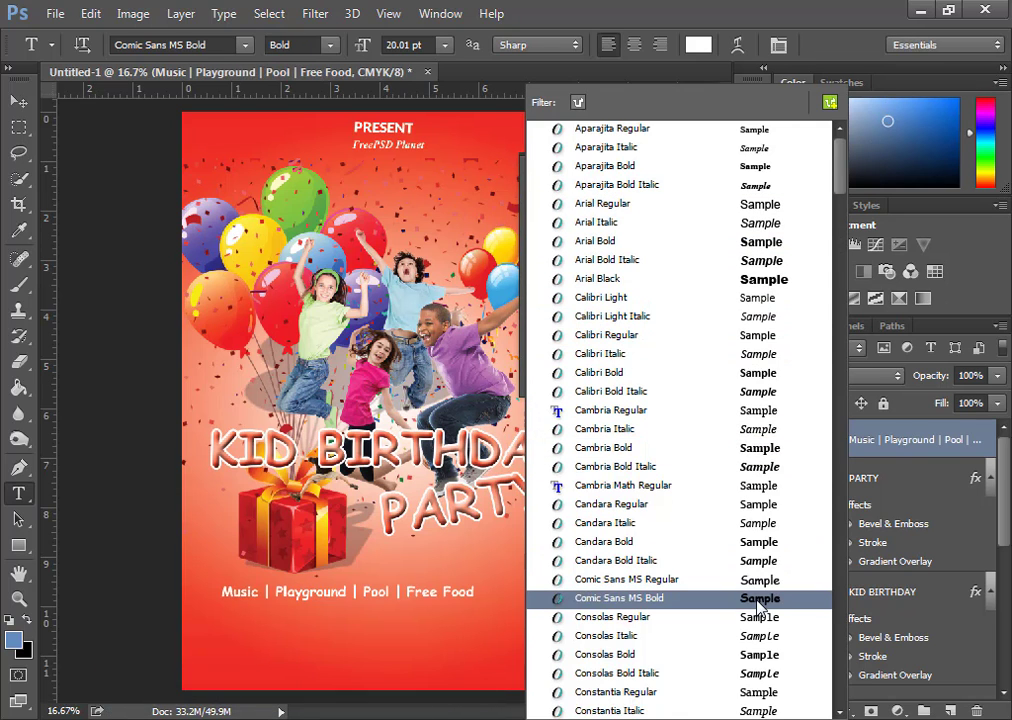
scroll(757, 605, "down", 5)
scroll(757, 605, "down", 10)
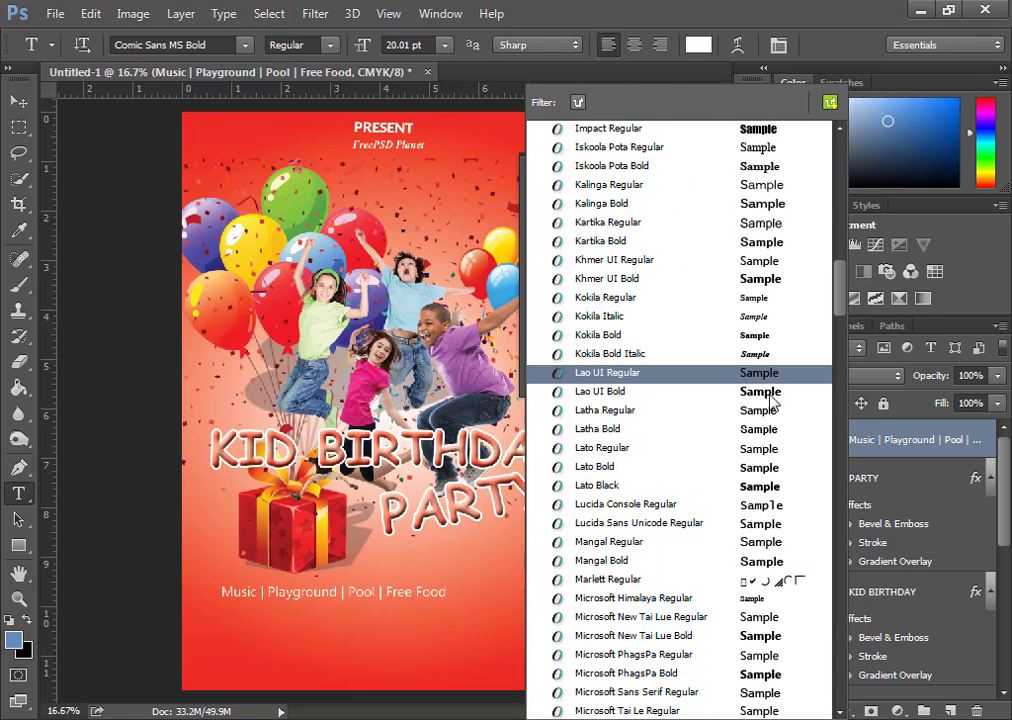
left_click(758, 487)
Enlarge the activities line to about 27.83 pt and shift it right.
key("ctrl+t")
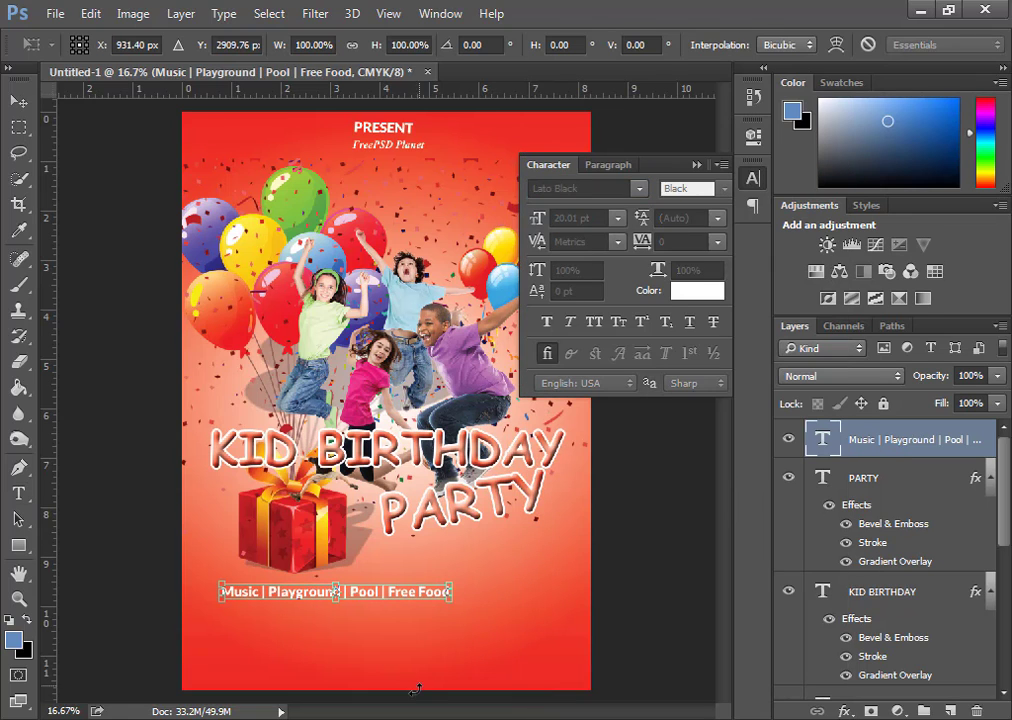
left_click_drag(450, 597, 488, 621)
left_click_drag(420, 592, 470, 598)
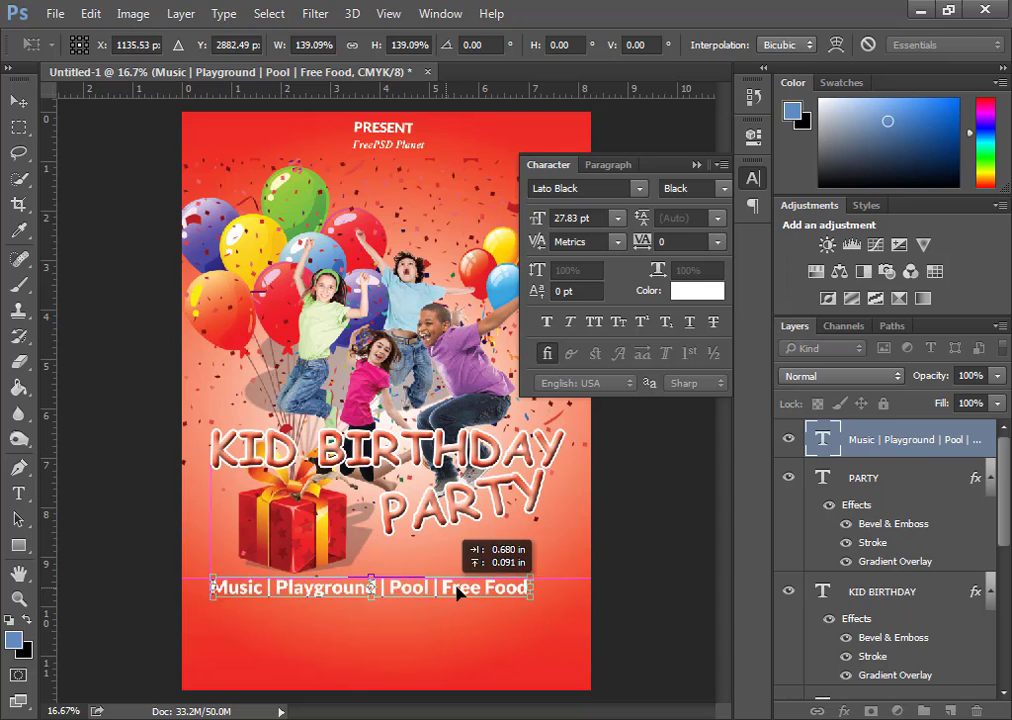
Commit the resized activities line and set its text colour to black.
key("Return")
left_click(705, 290)
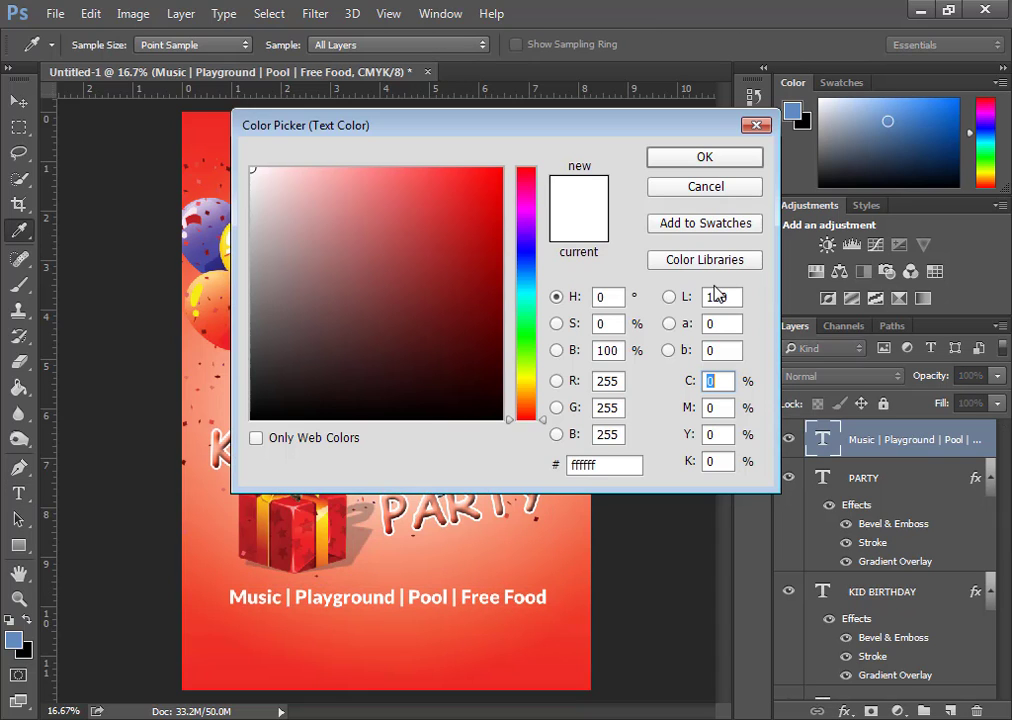
left_click(222, 232)
left_click_drag(387, 133, 695, 143)
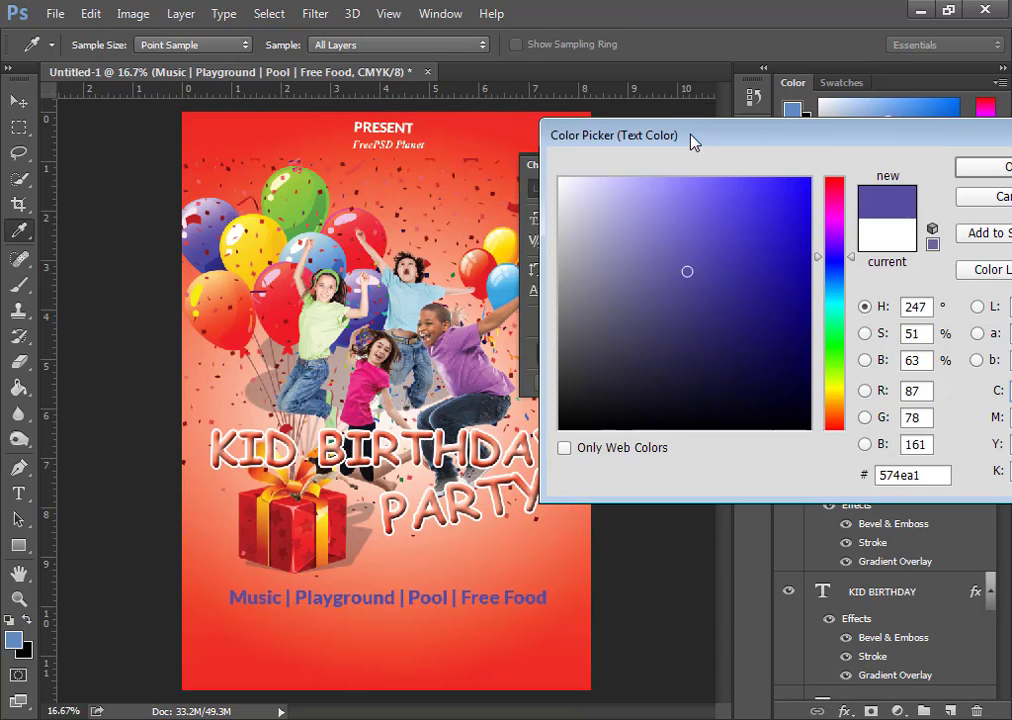
left_click(288, 204)
left_click(298, 310)
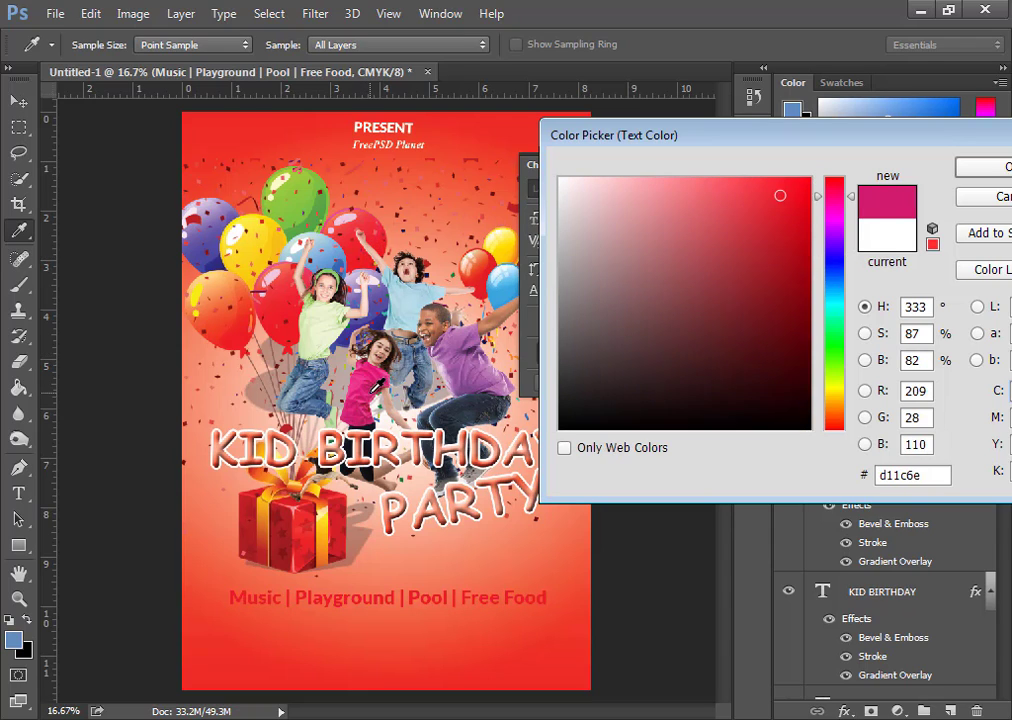
left_click(322, 312)
left_click(405, 290)
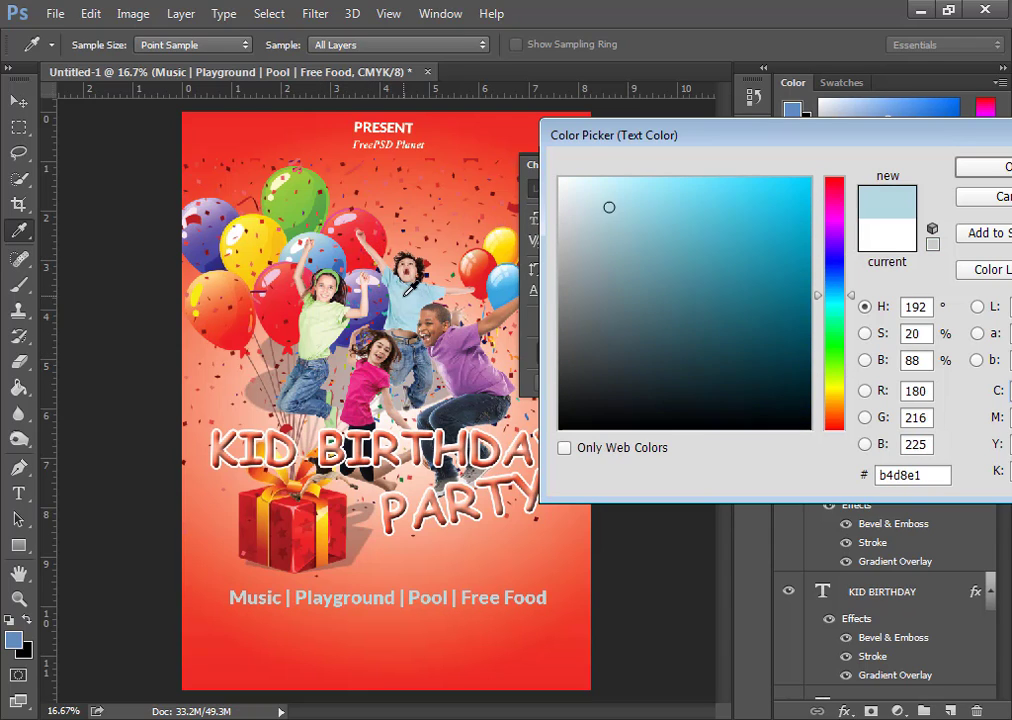
left_click(498, 240)
left_click_drag(693, 377, 518, 450)
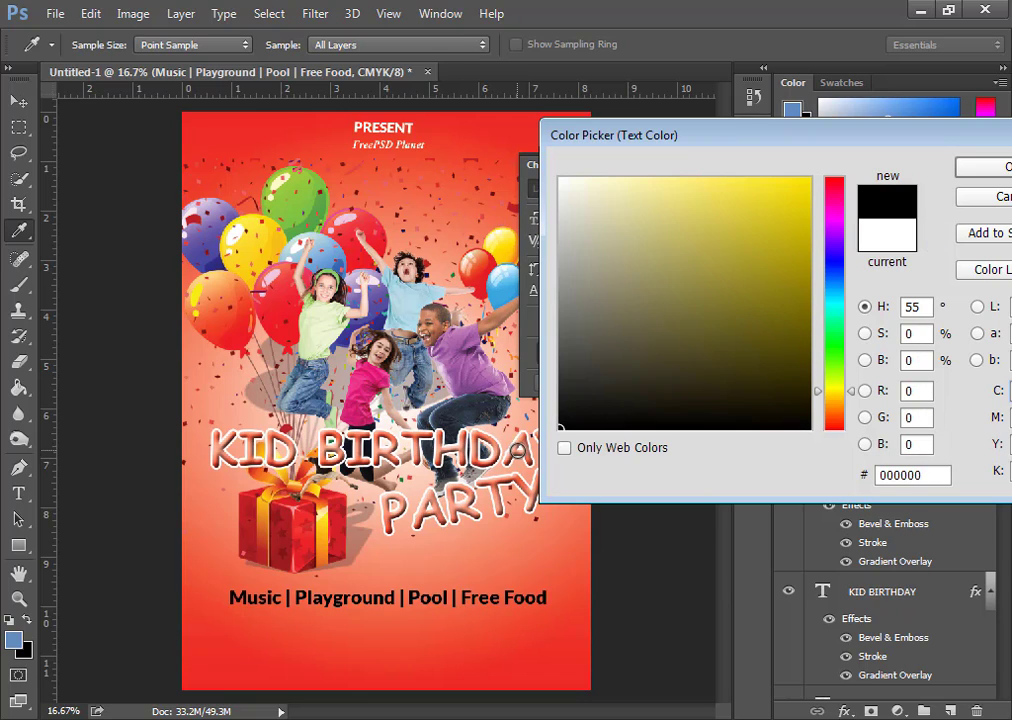
left_click(456, 392)
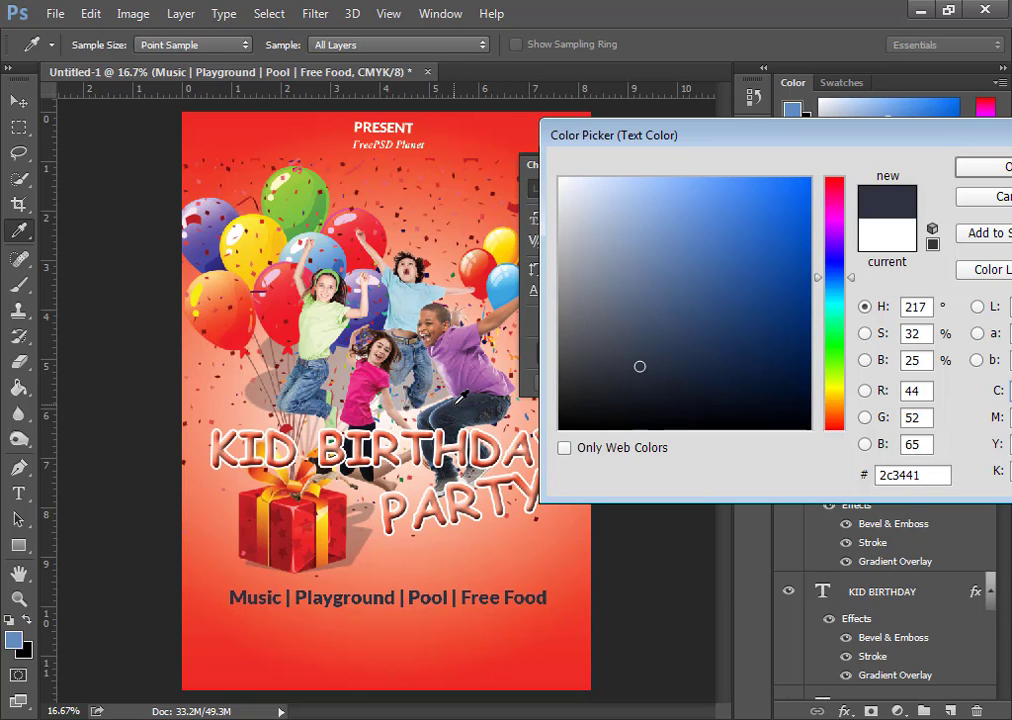
left_click_drag(616, 377, 548, 440)
key("Return")
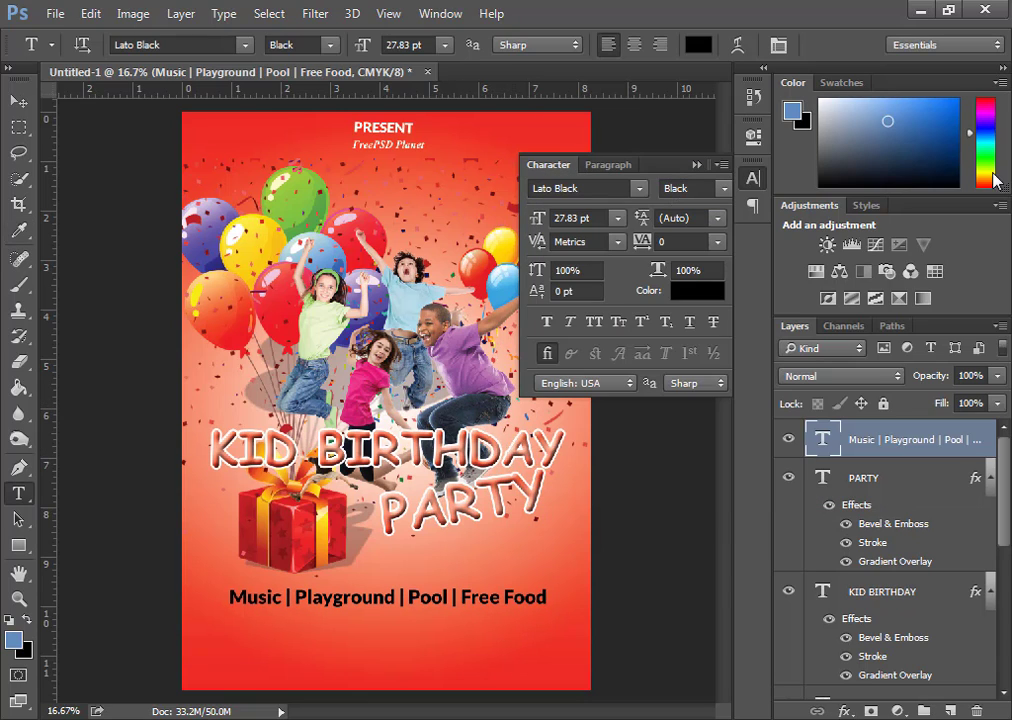
Nudge the activities line up slightly and bring up its Layer Style settings.
left_click(18, 101)
left_click_drag(395, 610, 395, 608)
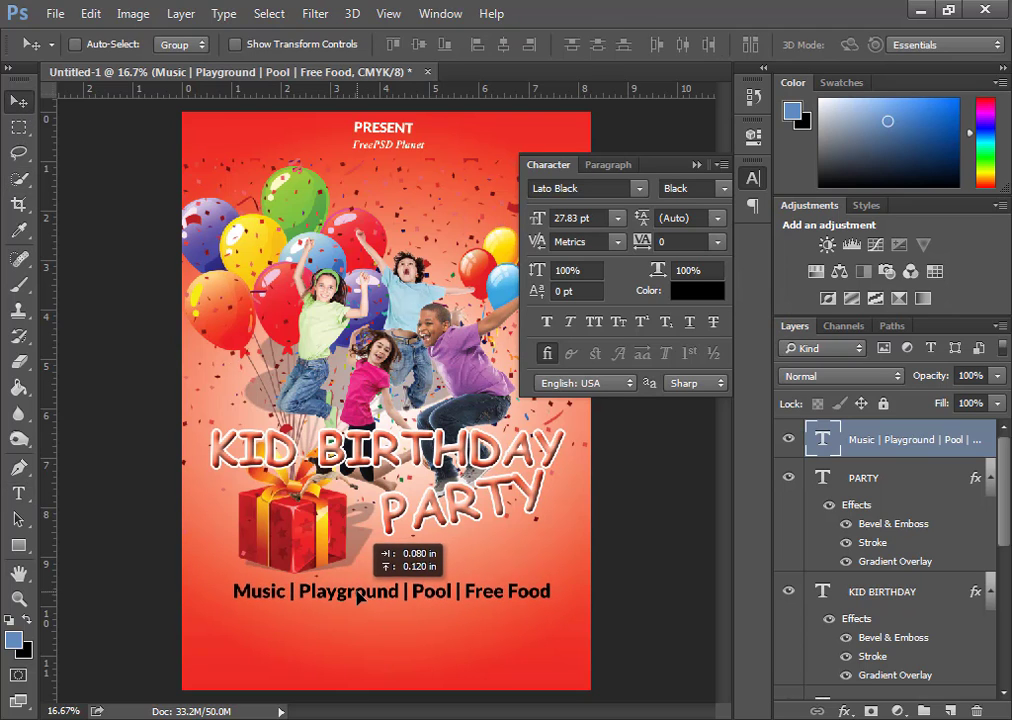
double_click(967, 439)
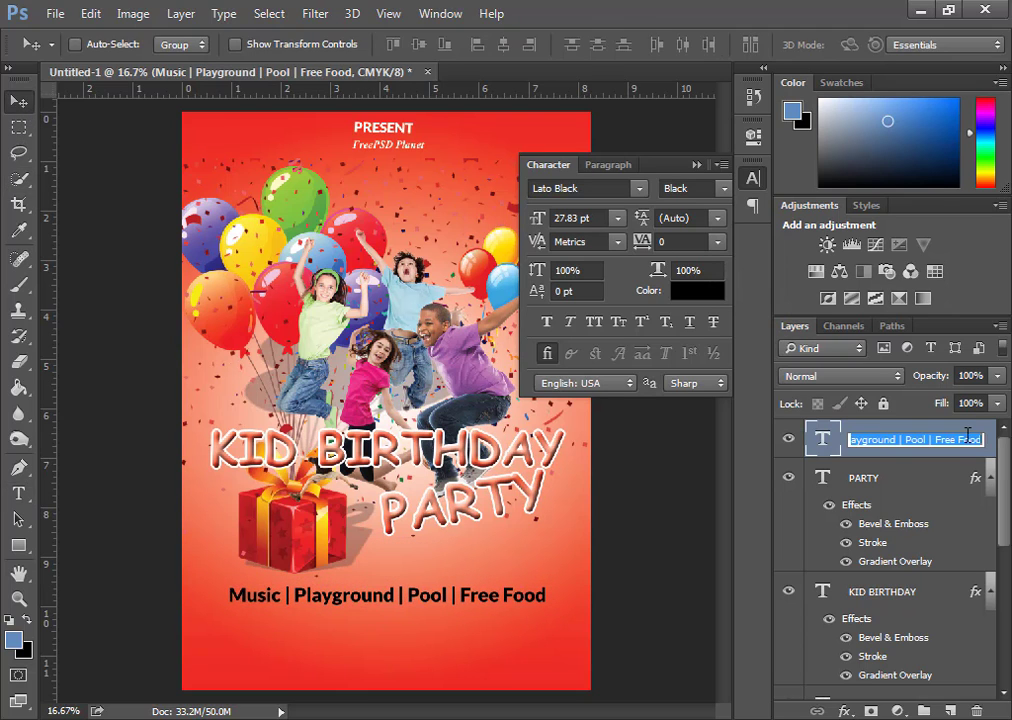
double_click(992, 440)
left_click_drag(163, 351, 627, 217)
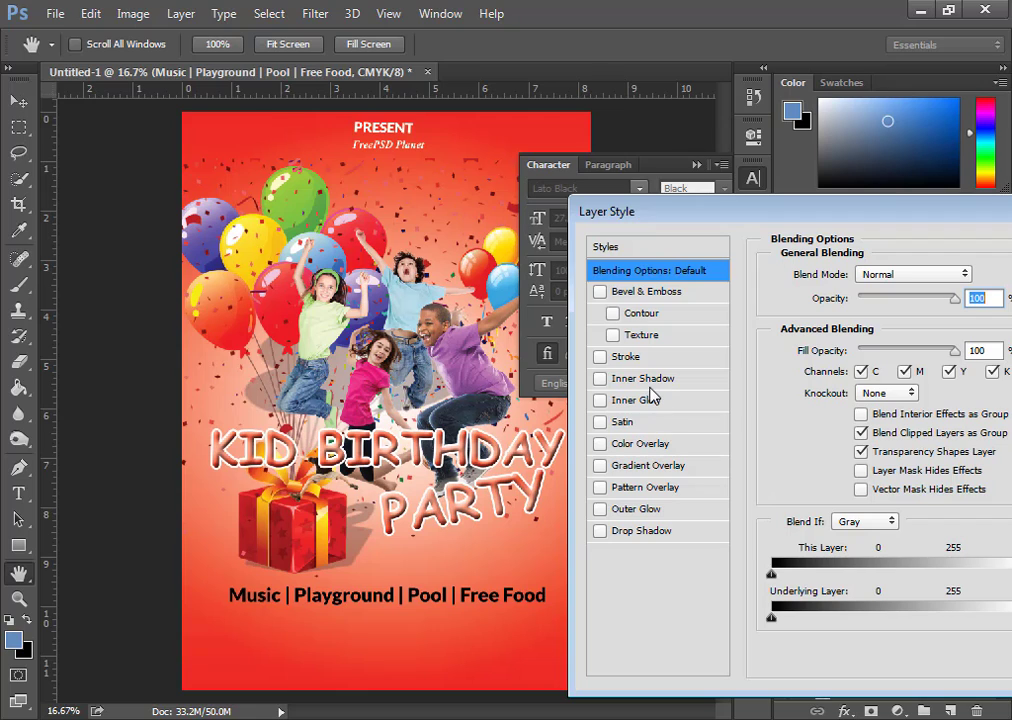
Add a Gradient Overlay to the activities line using the Orange, Yellow, Orange preset.
left_click(640, 466)
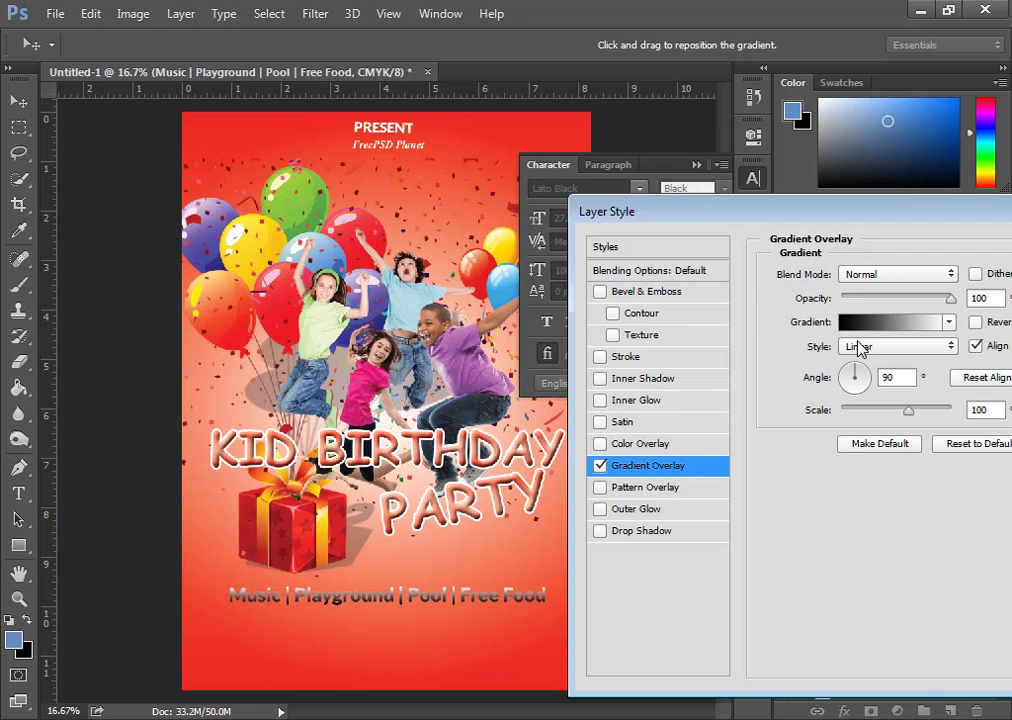
left_click(880, 322)
left_click(676, 205)
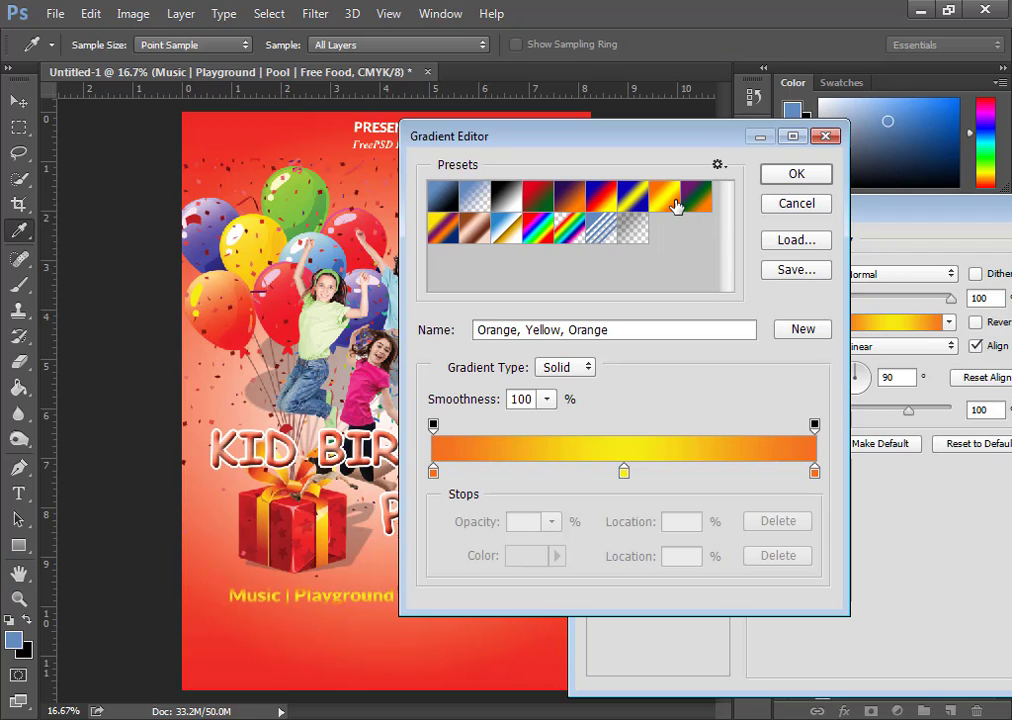
left_click(603, 197)
left_click(545, 197)
left_click(436, 206)
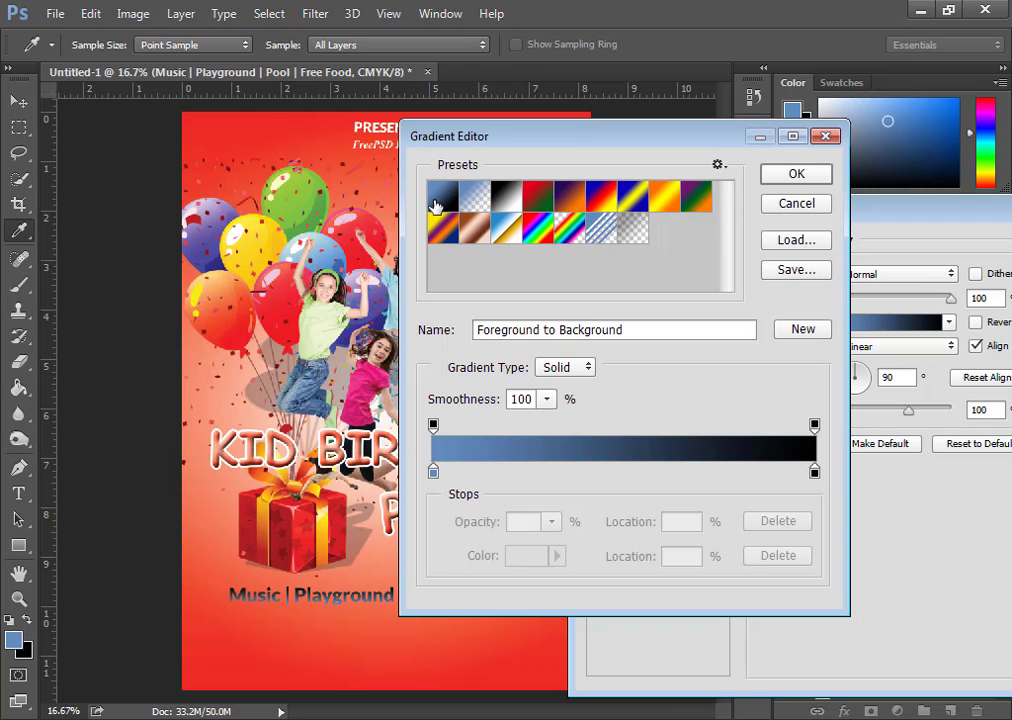
left_click(662, 202)
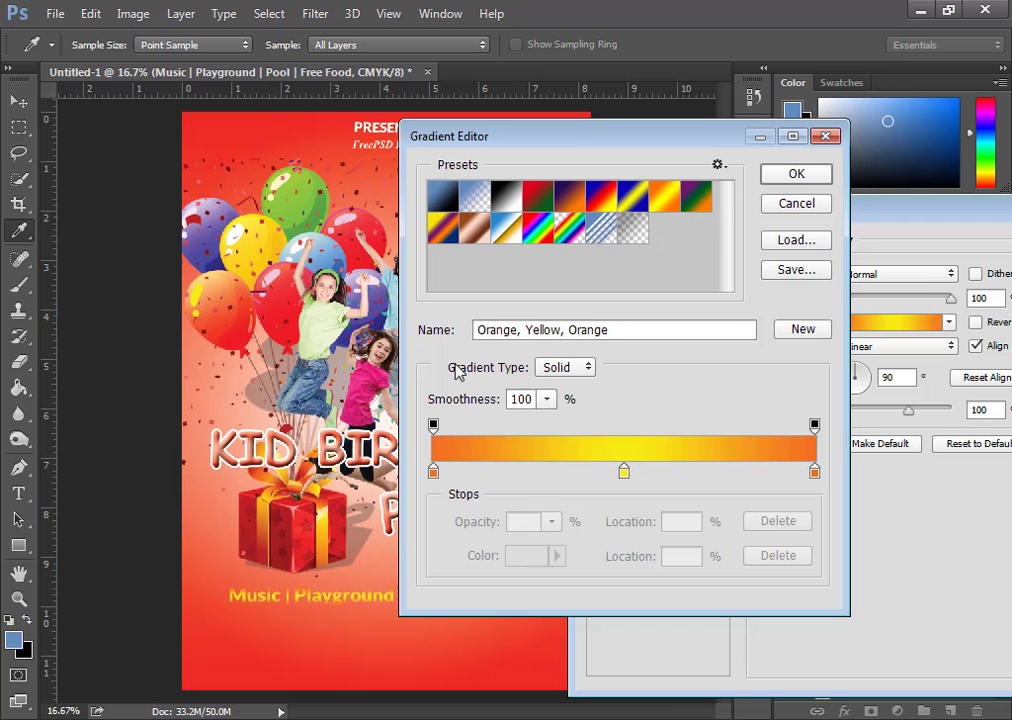
Set the gradient's left stop to red sampled from the gift box.
left_click(433, 471)
left_click(527, 555)
left_click(285, 510)
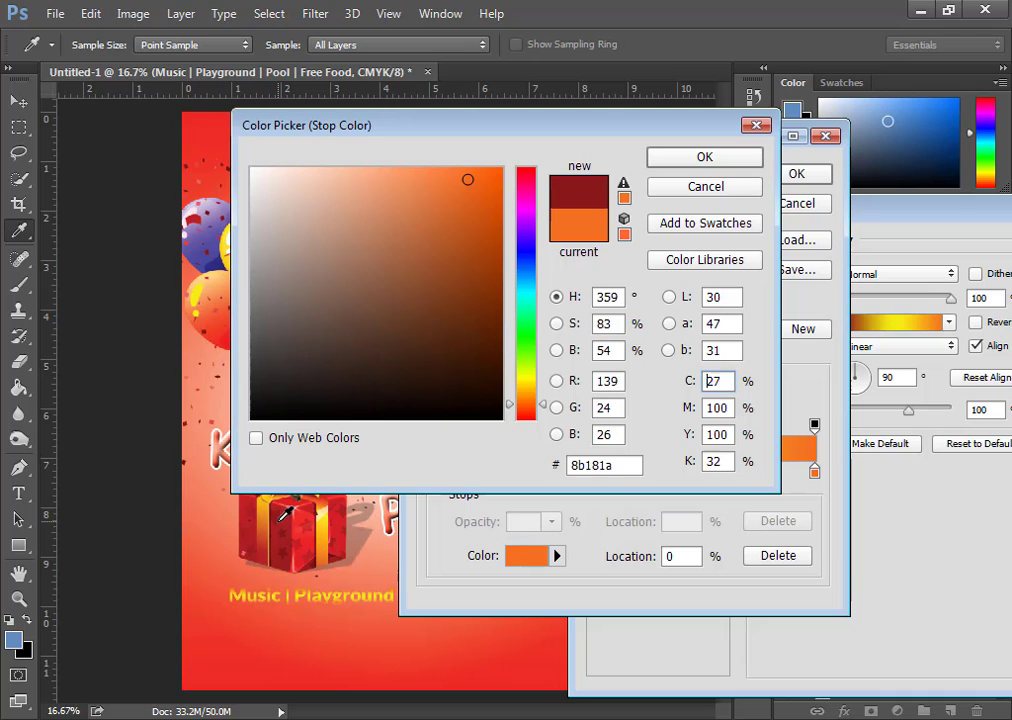
left_click(287, 507)
left_click(292, 515)
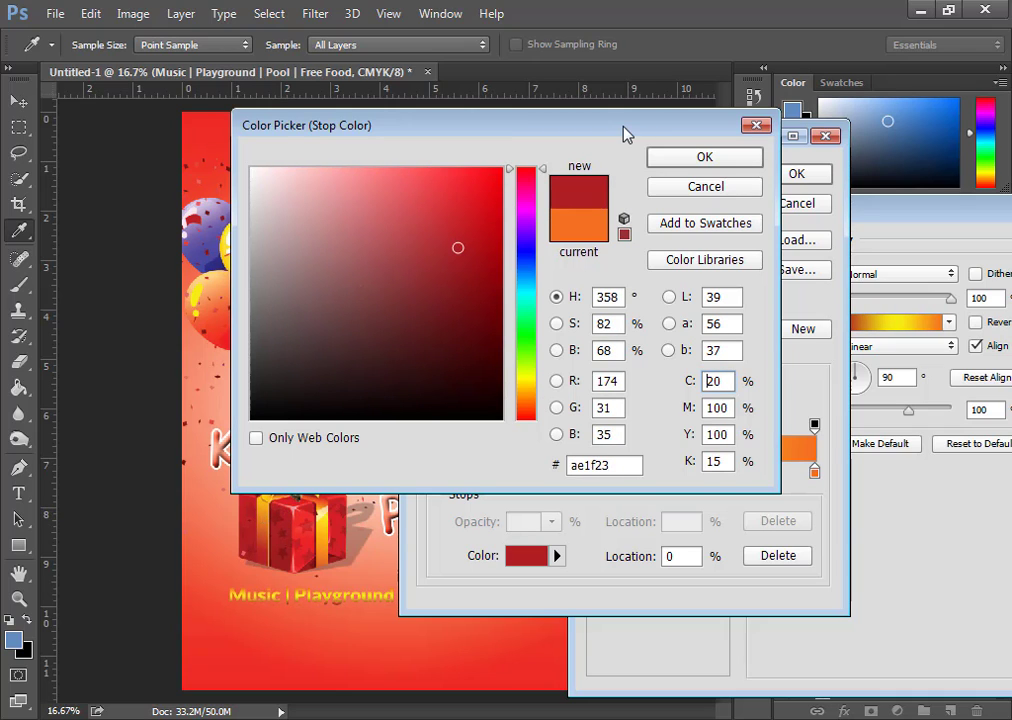
left_click(728, 160)
Set the gradient's right stop to the gift box red d52727.
left_click(814, 471)
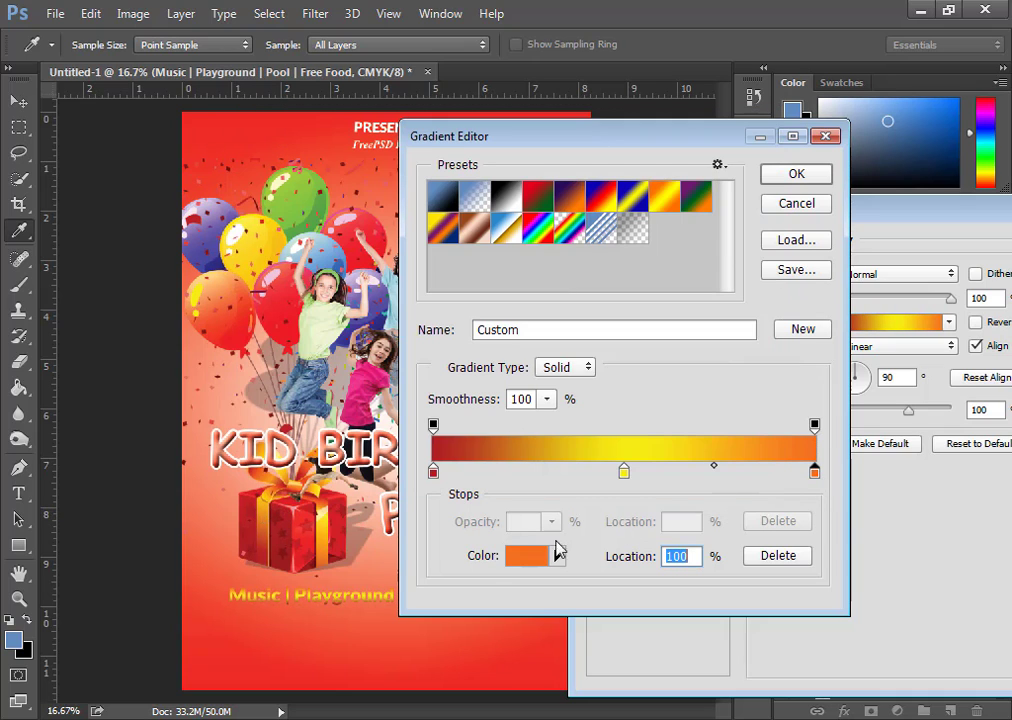
left_click(557, 555)
left_click(463, 563)
left_click(540, 556)
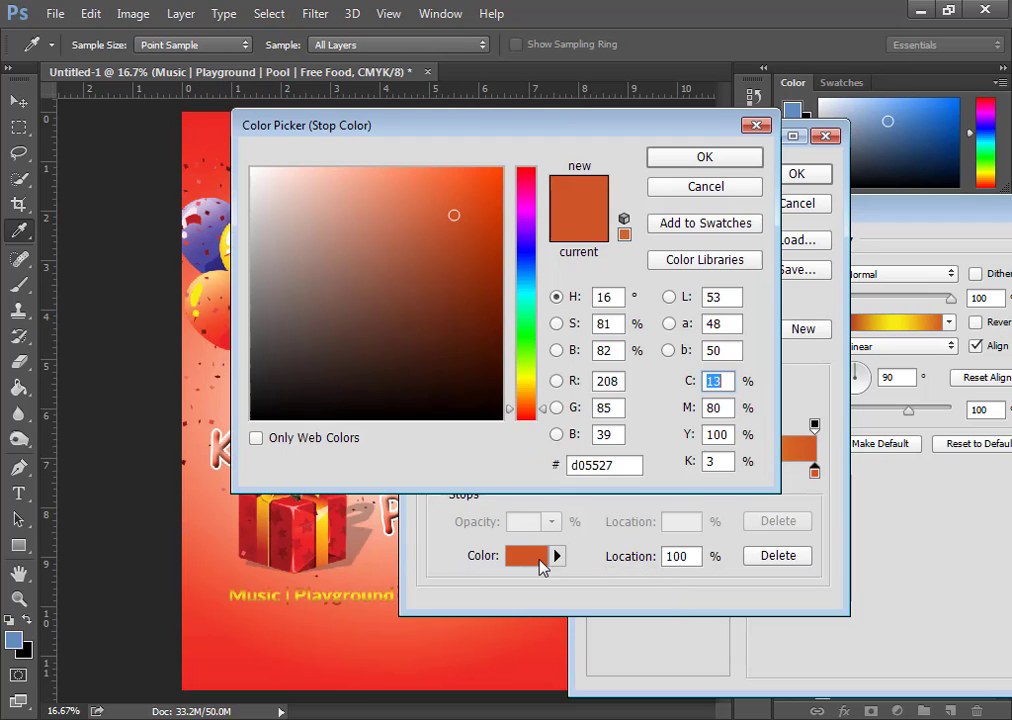
left_click(216, 407)
left_click(310, 522)
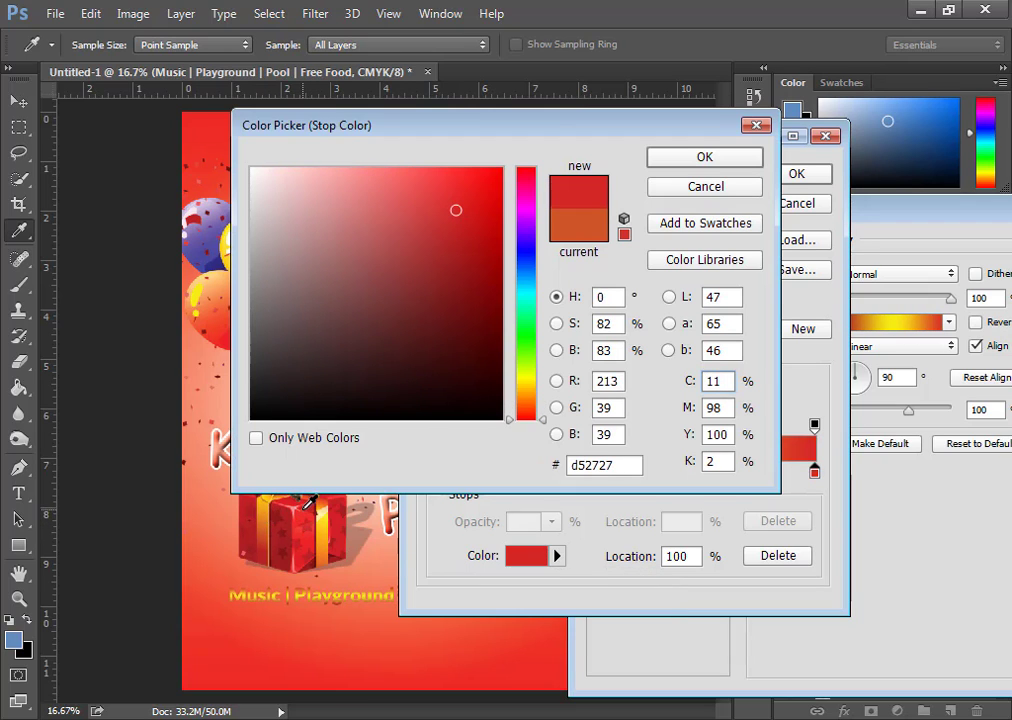
left_click(676, 162)
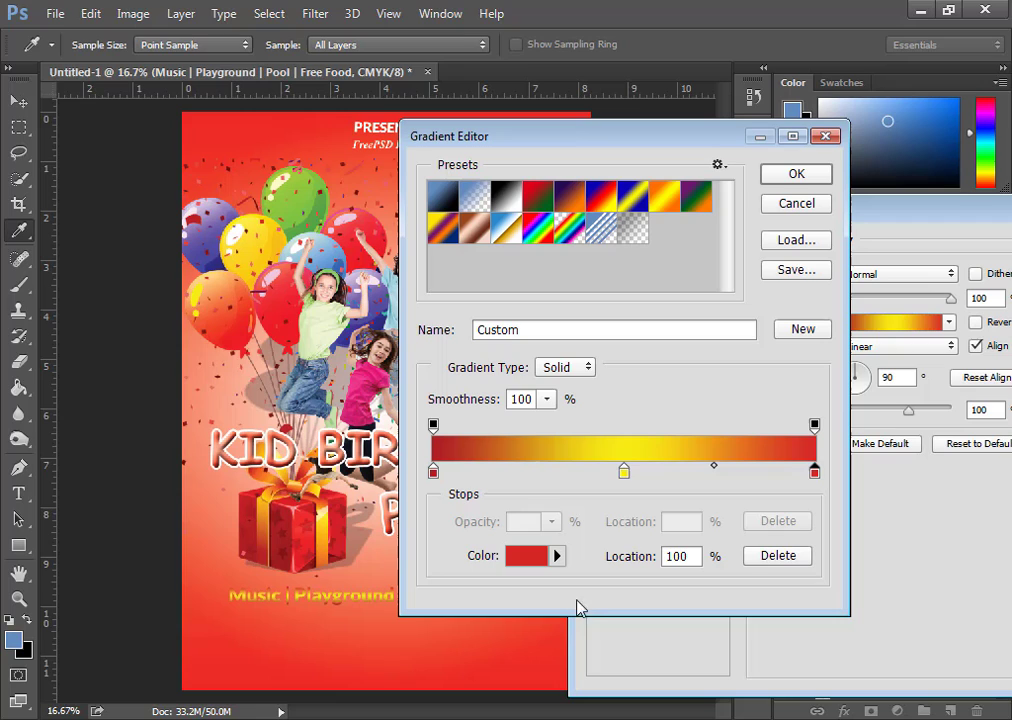
Replace the yellow middle stop with gift-box red and apply the all-red overlay.
left_click(624, 472)
left_click(557, 557)
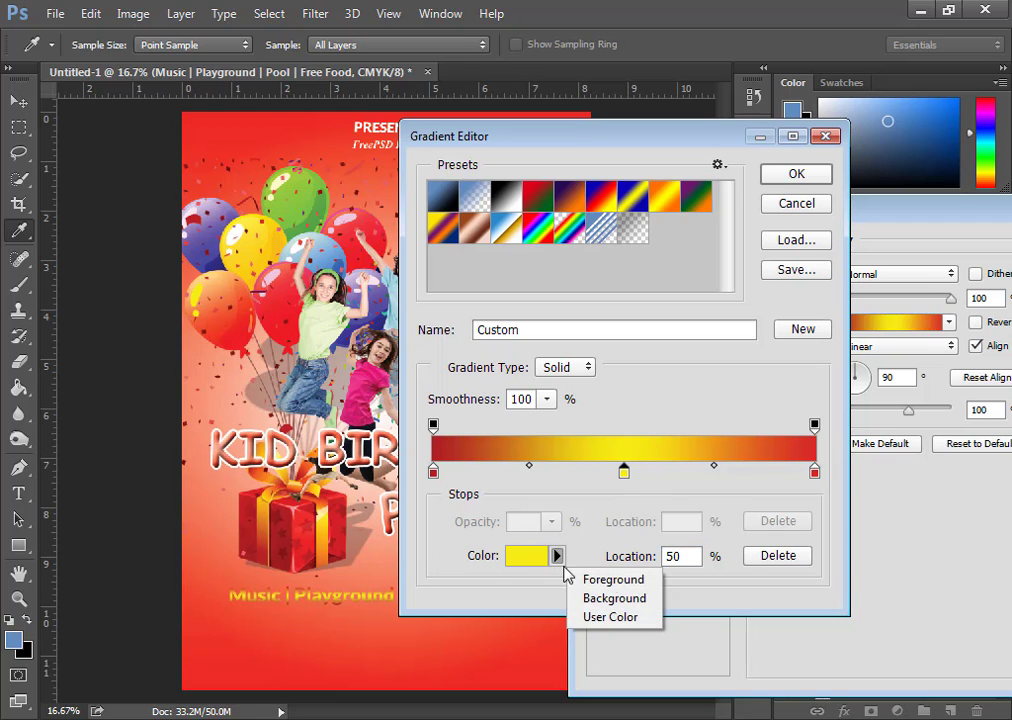
left_click(522, 556)
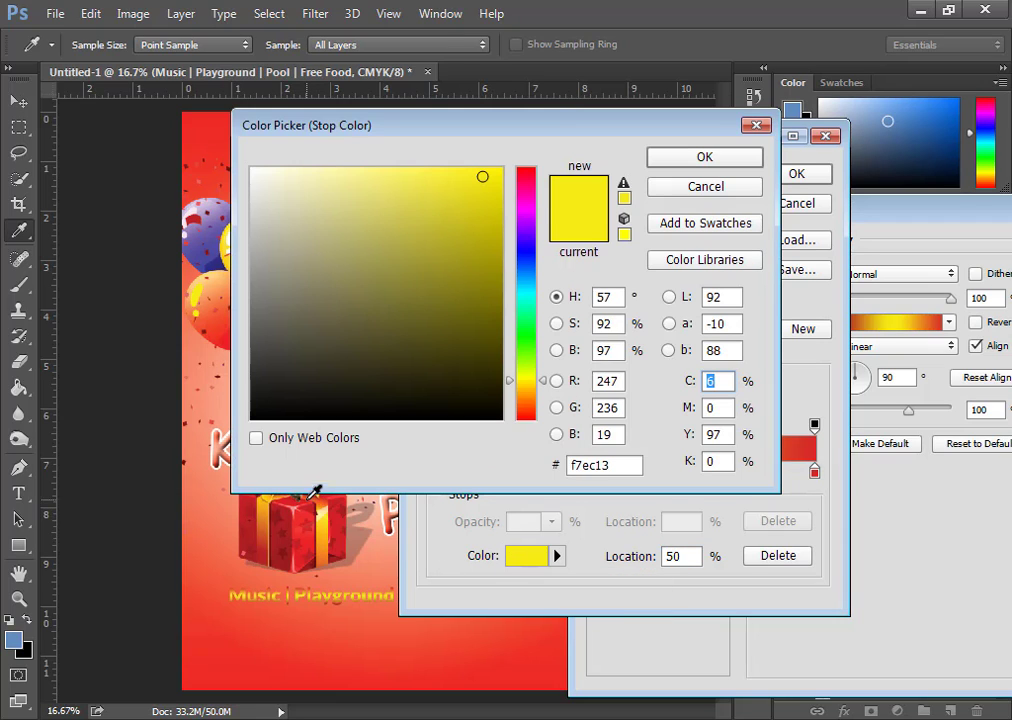
left_click(312, 502)
left_click(246, 516)
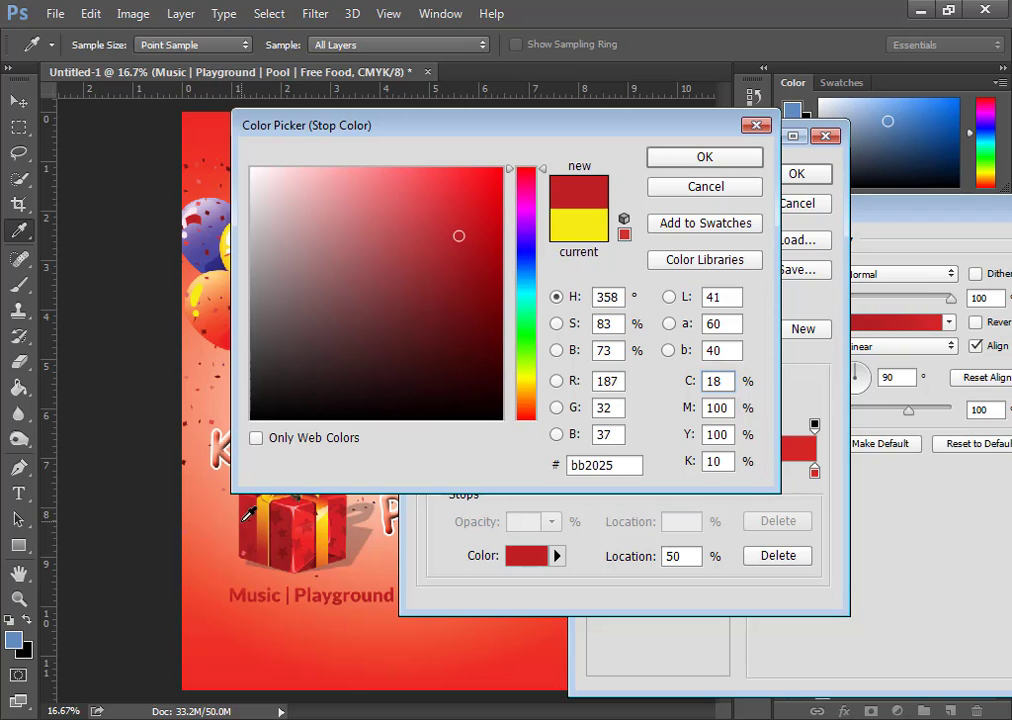
left_click(740, 152)
left_click(772, 178)
left_click_drag(805, 222, 470, 266)
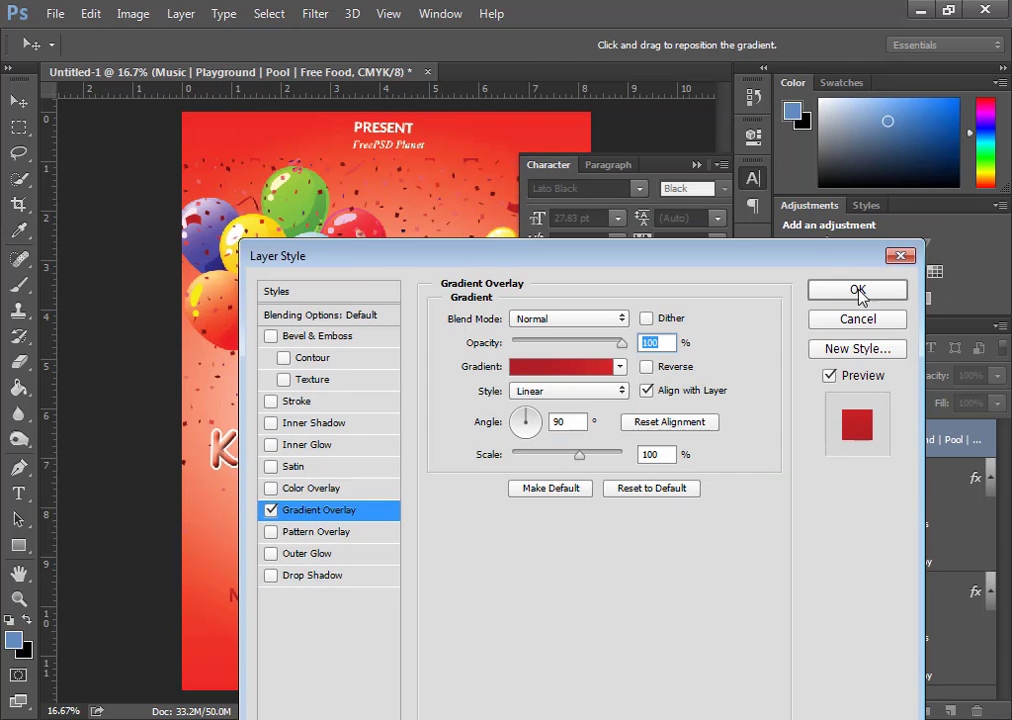
left_click(858, 289)
left_click(388, 612, "ctrl")
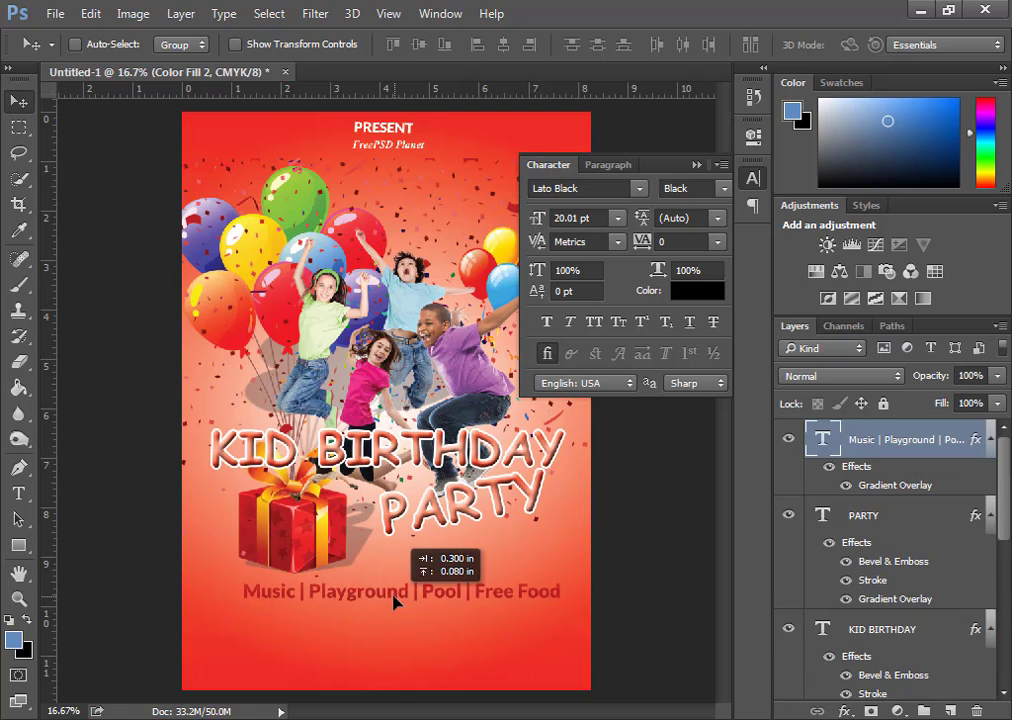
Nudge the activities line and draw a paragraph text box beneath it.
left_click_drag(388, 612, 392, 608)
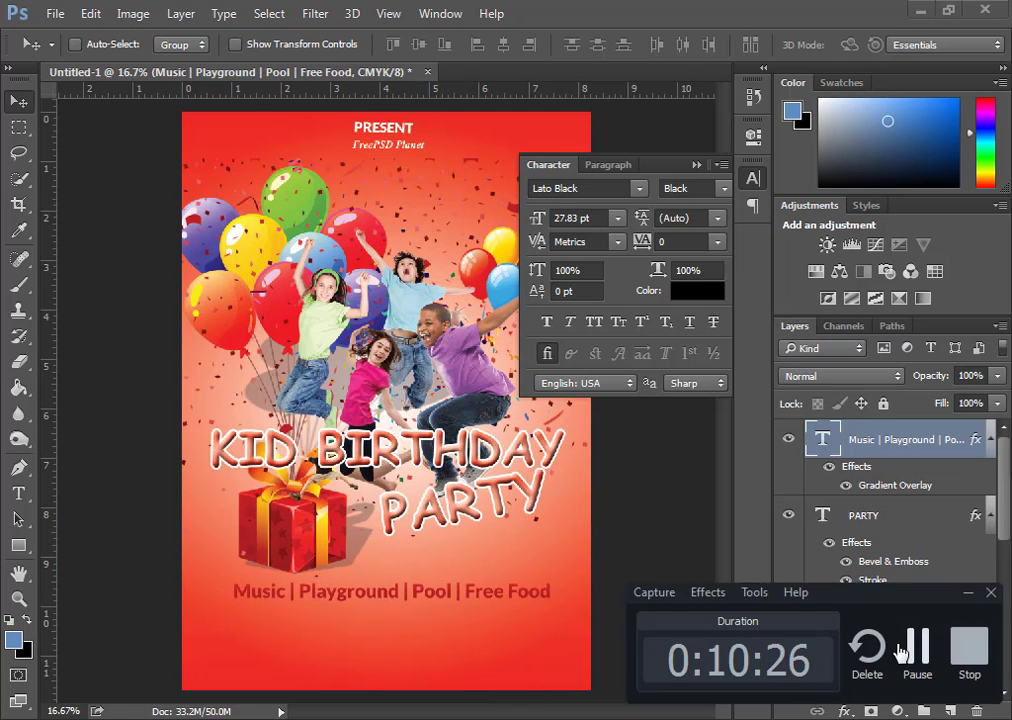
key("t")
left_click_drag(231, 607, 565, 640)
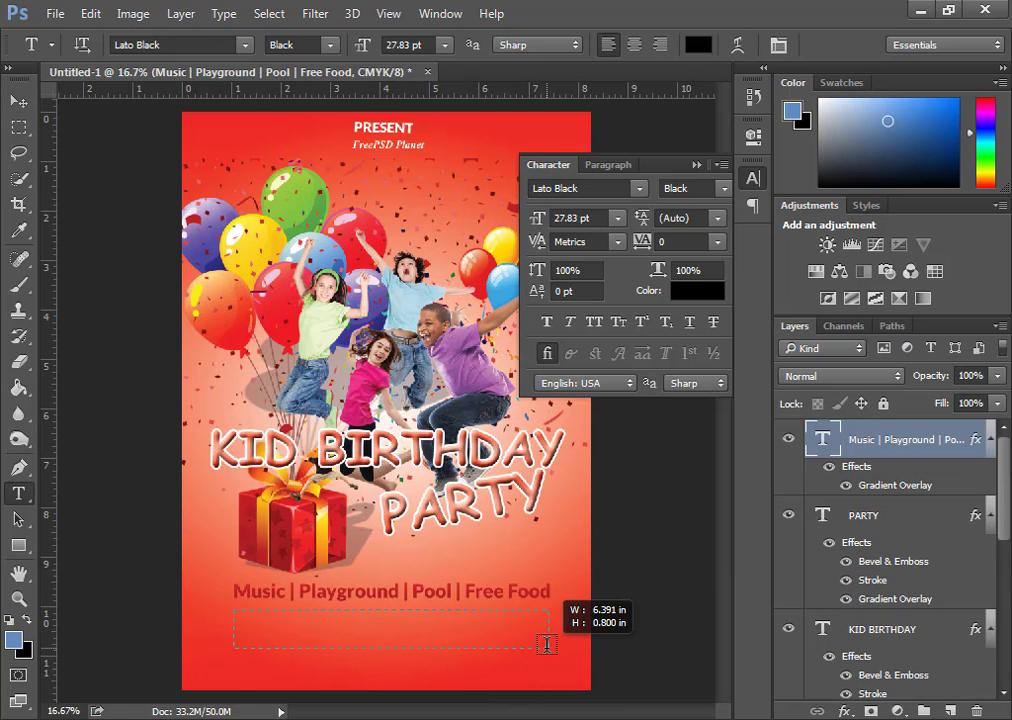
left_click(410, 44)
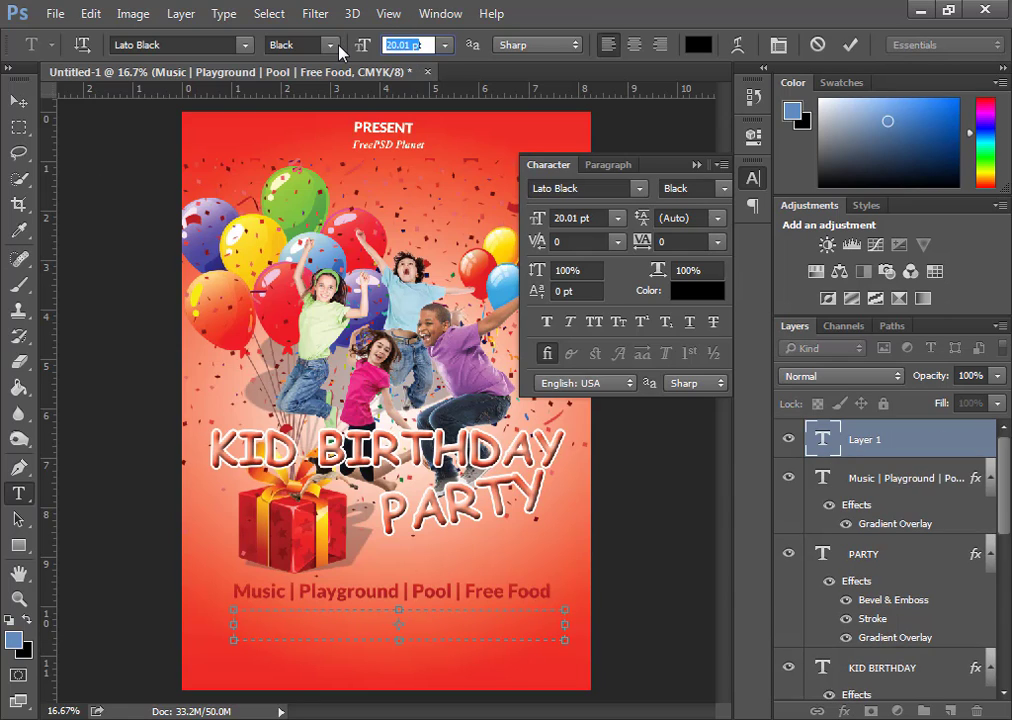
type("0")
key("Return")
left_click(488, 304)
Paste the Lorem Ipsum body text as 12 pt Lato Regular and position the paragraph.
key("ctrl+v")
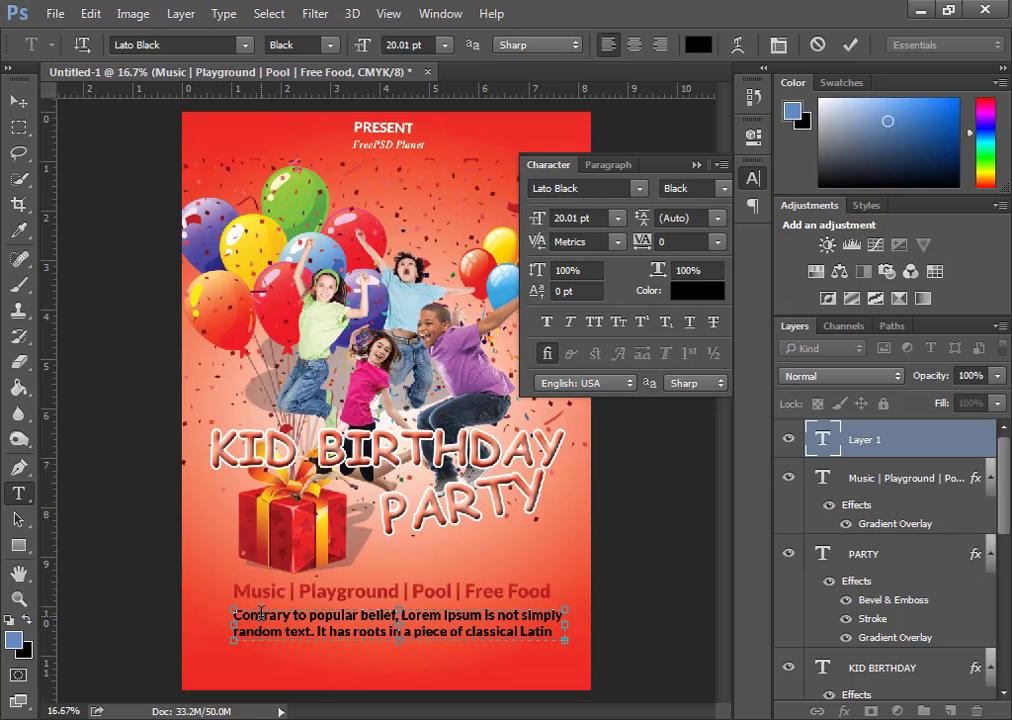
key("ctrl+a")
left_click(444, 44)
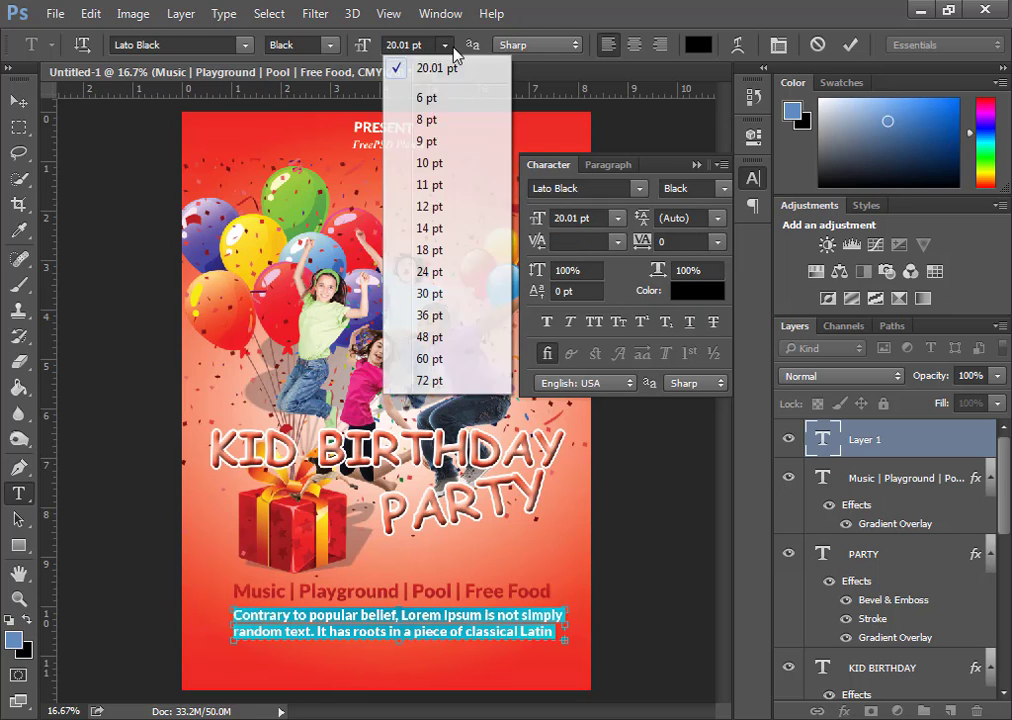
left_click(430, 206)
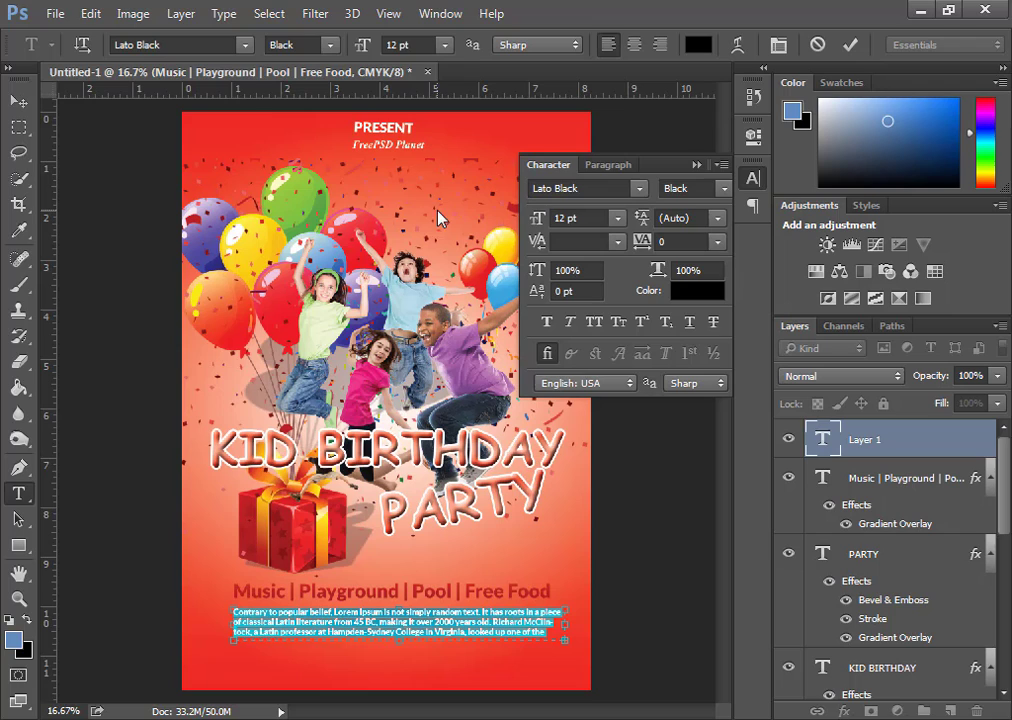
left_click(330, 45)
left_click(318, 55)
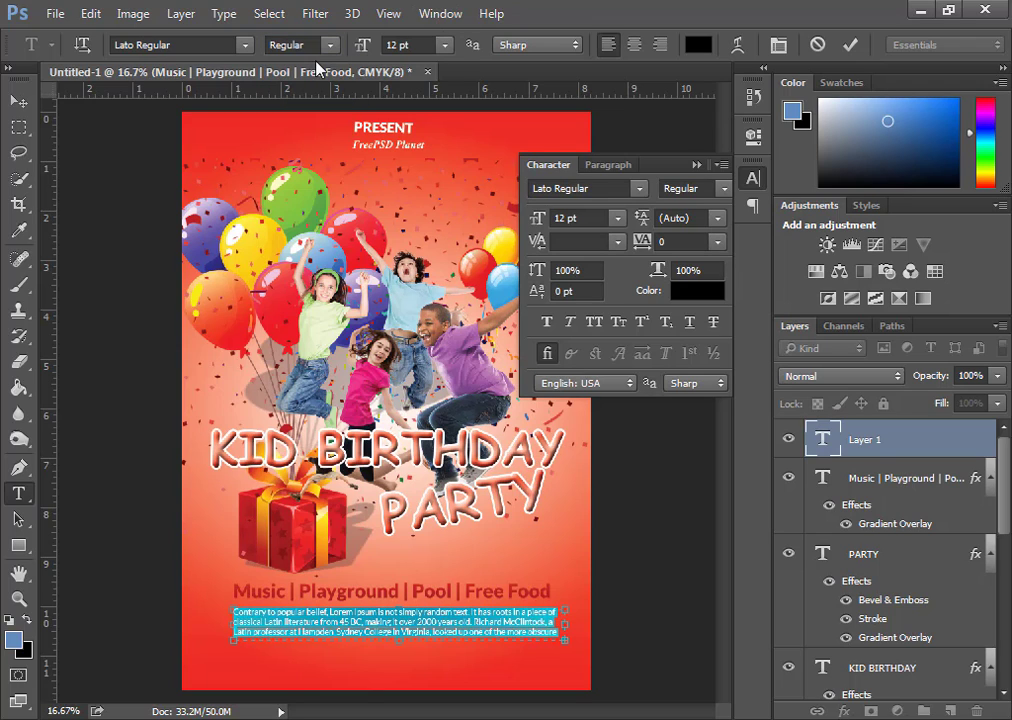
left_click(849, 44)
left_click(18, 101)
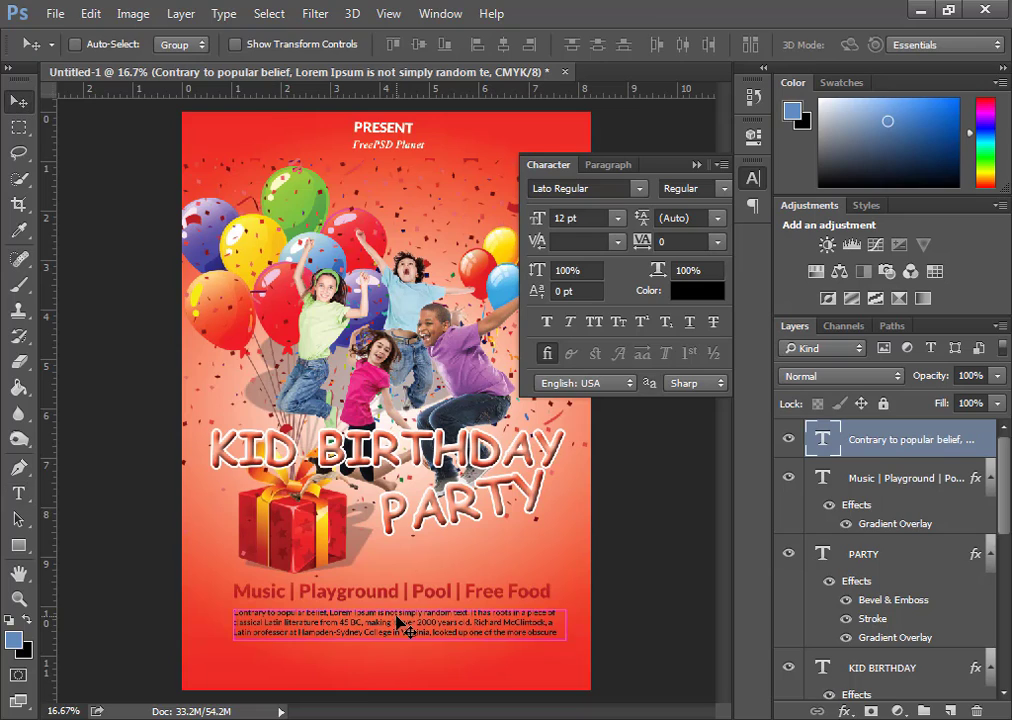
left_click_drag(396, 616, 391, 614)
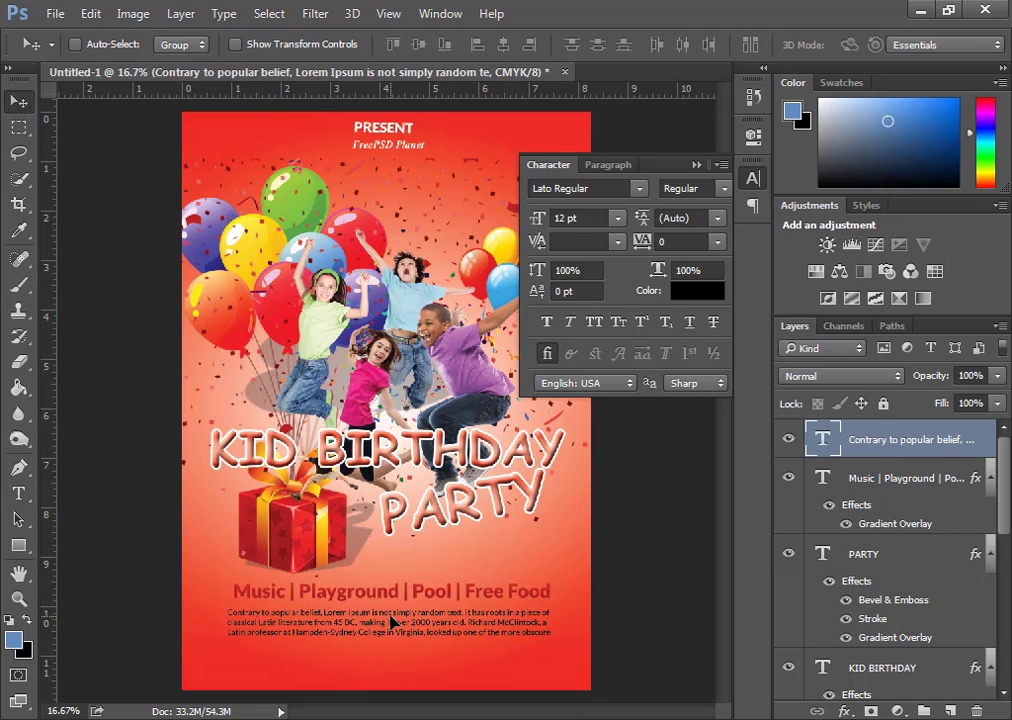
left_click(21, 555)
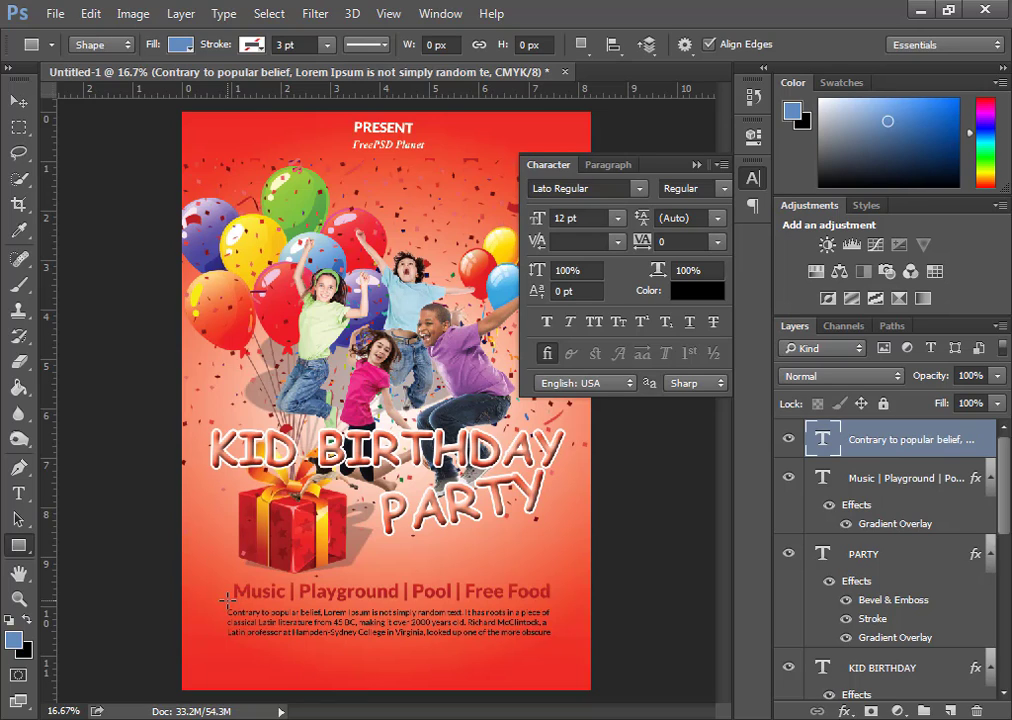
Draw a thin white-filled rectangle bar under the Free Food line and move it into place.
left_click_drag(226, 601, 553, 601)
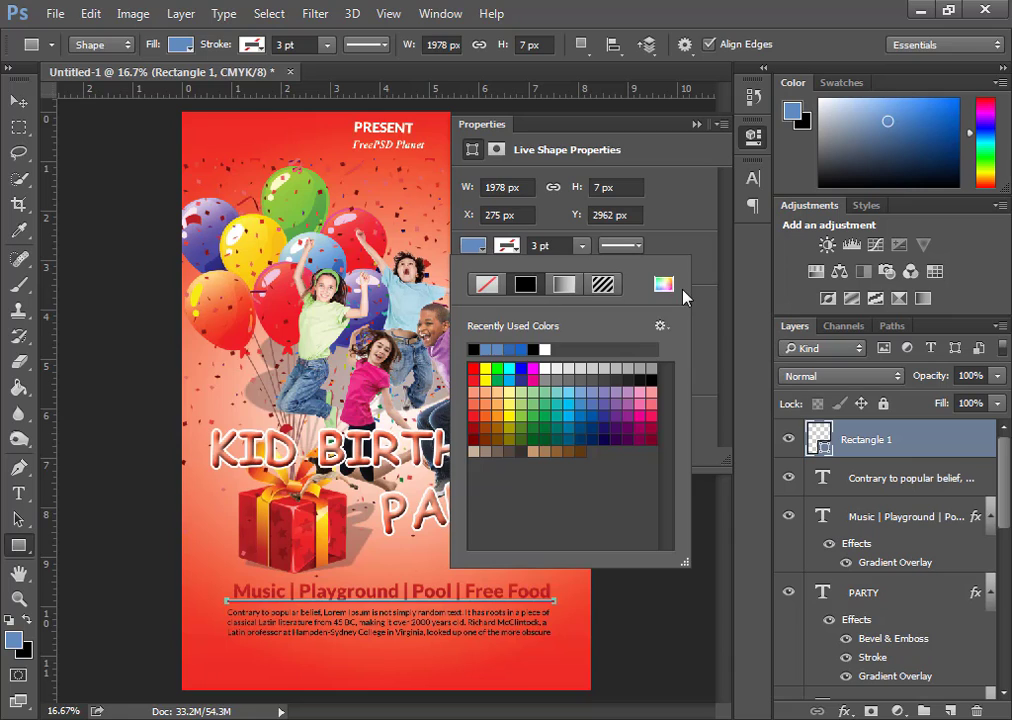
left_click(663, 284)
left_click(252, 169)
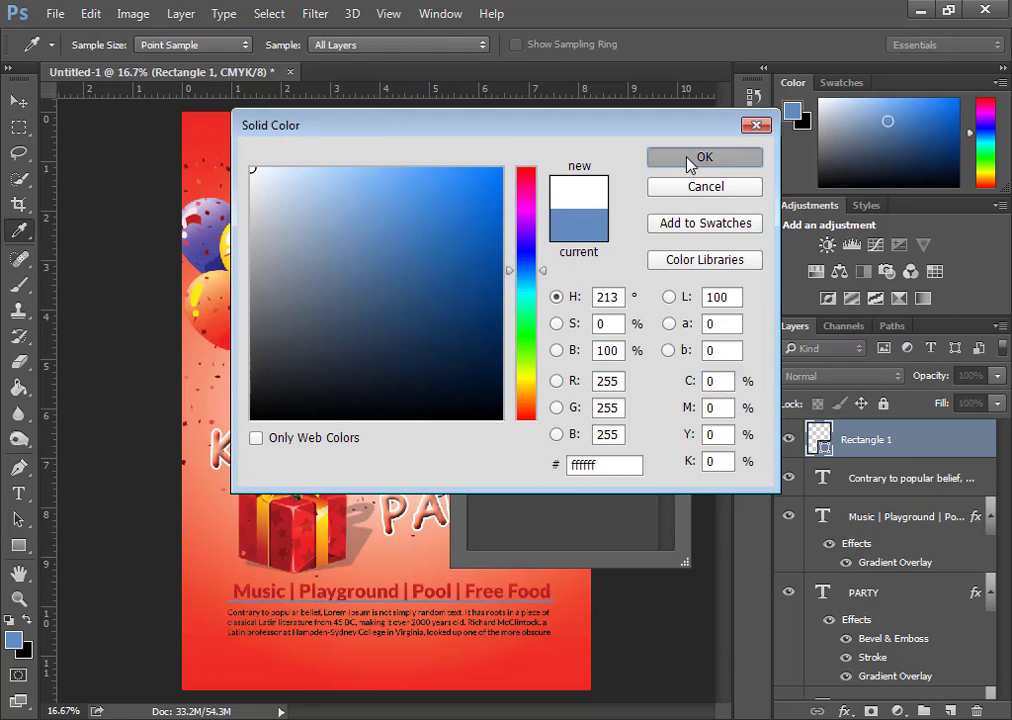
left_click(703, 157)
left_click(18, 101)
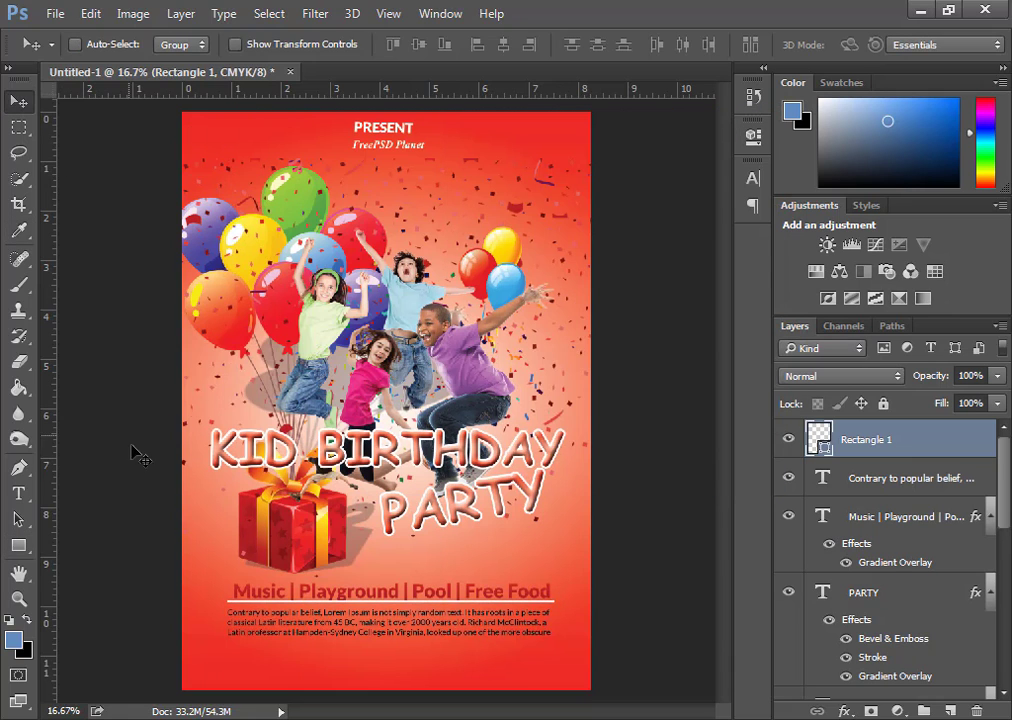
left_click_drag(327, 604, 343, 609)
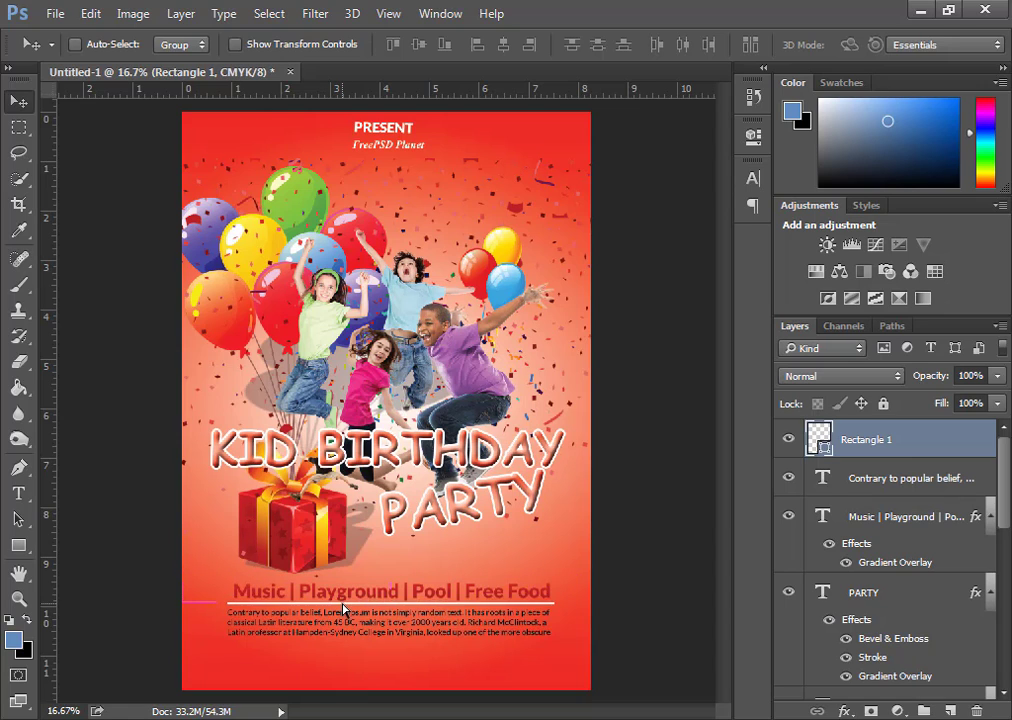
Add the 'Adresss Here' text at the flyer's bottom-left and nudge it down and left.
key("t")
left_click(199, 668)
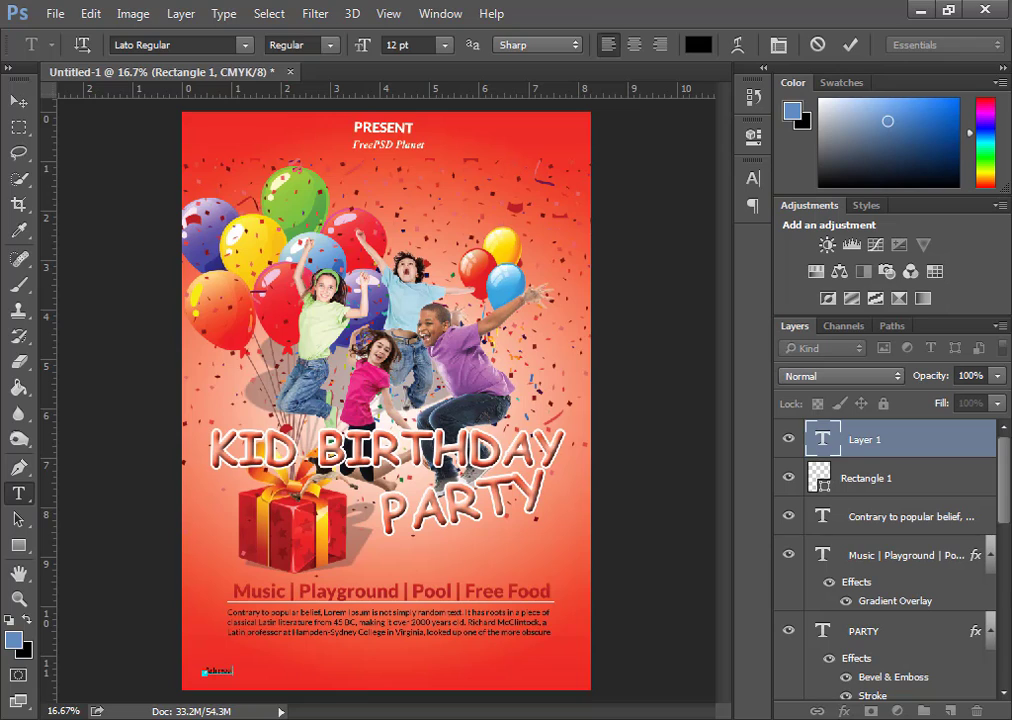
key("ctrl+Return")
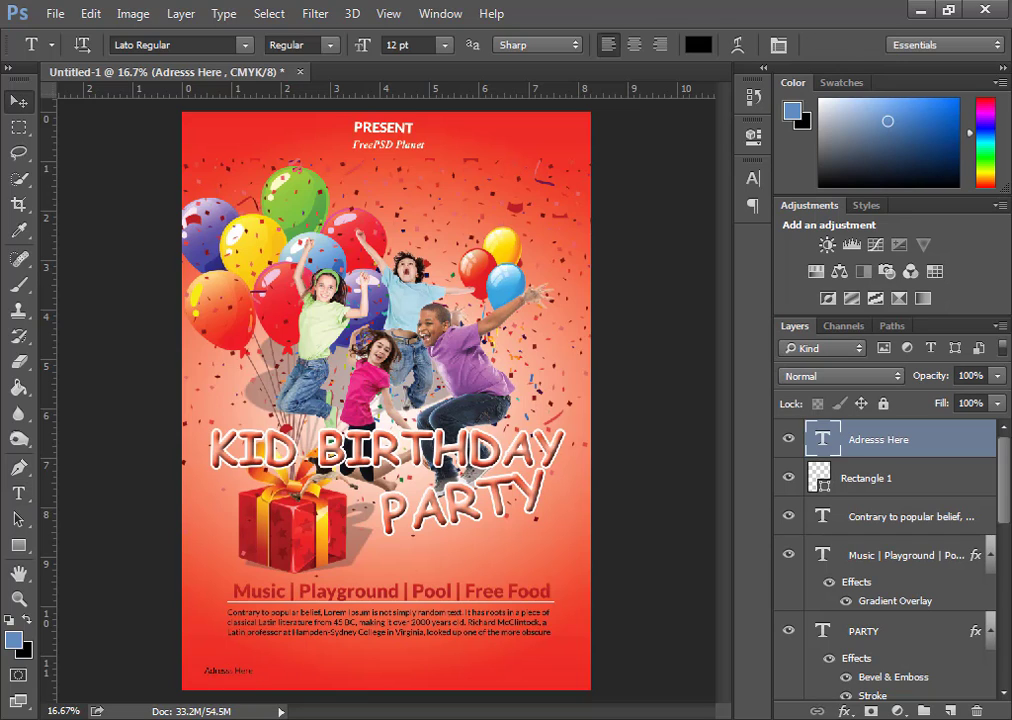
key("v")
key("shift+Left")
key("shift+Left")
key("shift+Left")
key("shift+Down")
key("shift+Down")
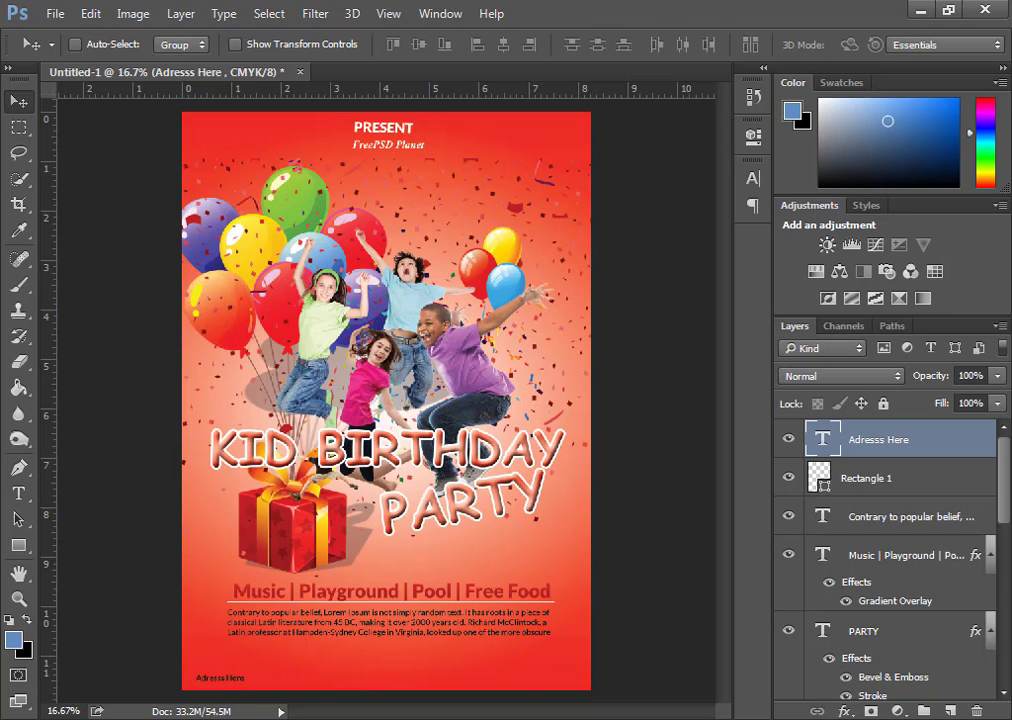
Add the 'Contact Here' text at the bottom-right and nudge it down and left.
key("t")
left_click(533, 662)
type("Contact Here")
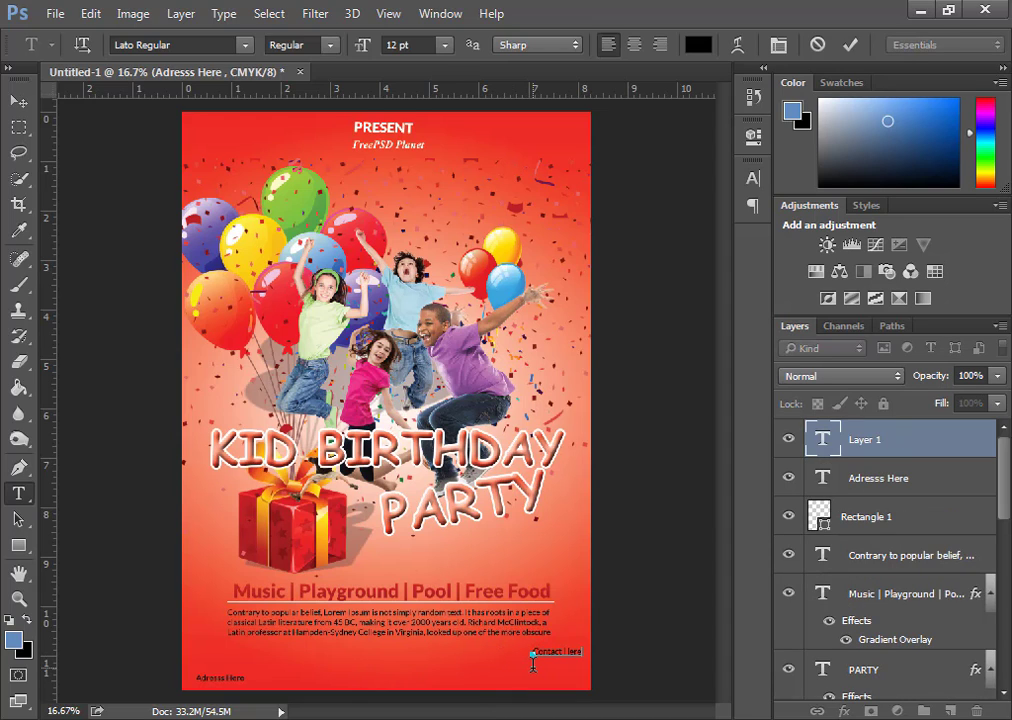
key("ctrl+Return")
key("v")
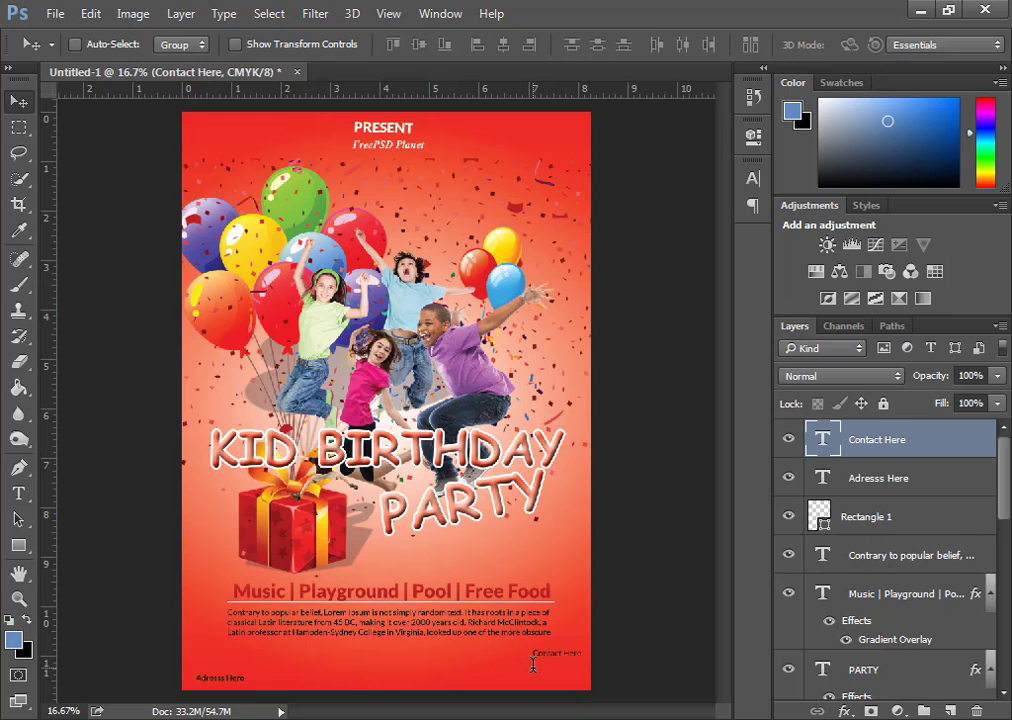
key("shift+Down")
key("shift+Down")
key("shift+Down")
key("shift+Down")
key("shift+Down")
key("shift+Down")
key("shift+Left")
key("shift+Left")
key("shift+Left")
Set both footer text layers' colour to white in the Character panel.
left_click(880, 480, "shift")
left_click(752, 178)
left_click(696, 289)
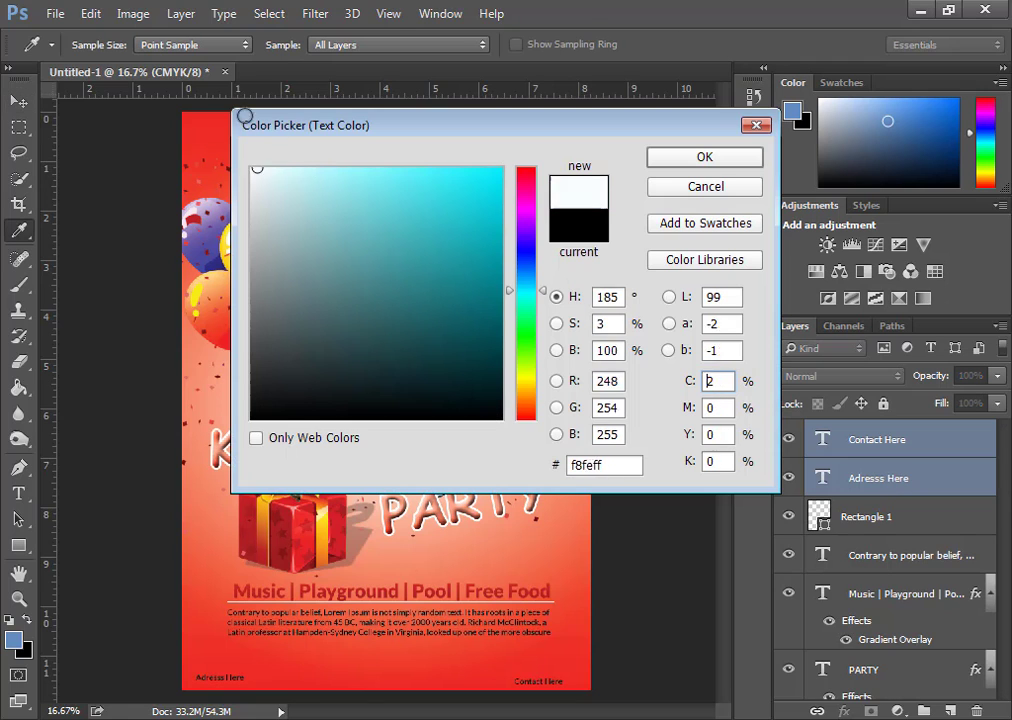
type("0")
left_click(708, 163)
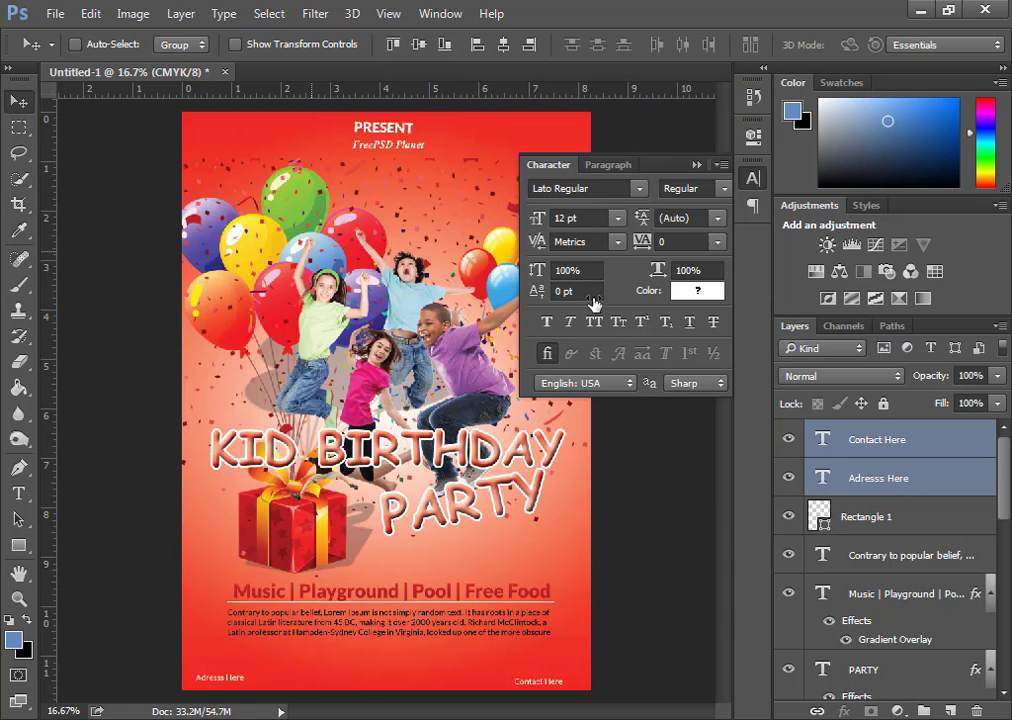
left_click(697, 164)
Select the PARTY layer and zoom out and back in to review the whole flyer.
left_click(443, 513, "ctrl")
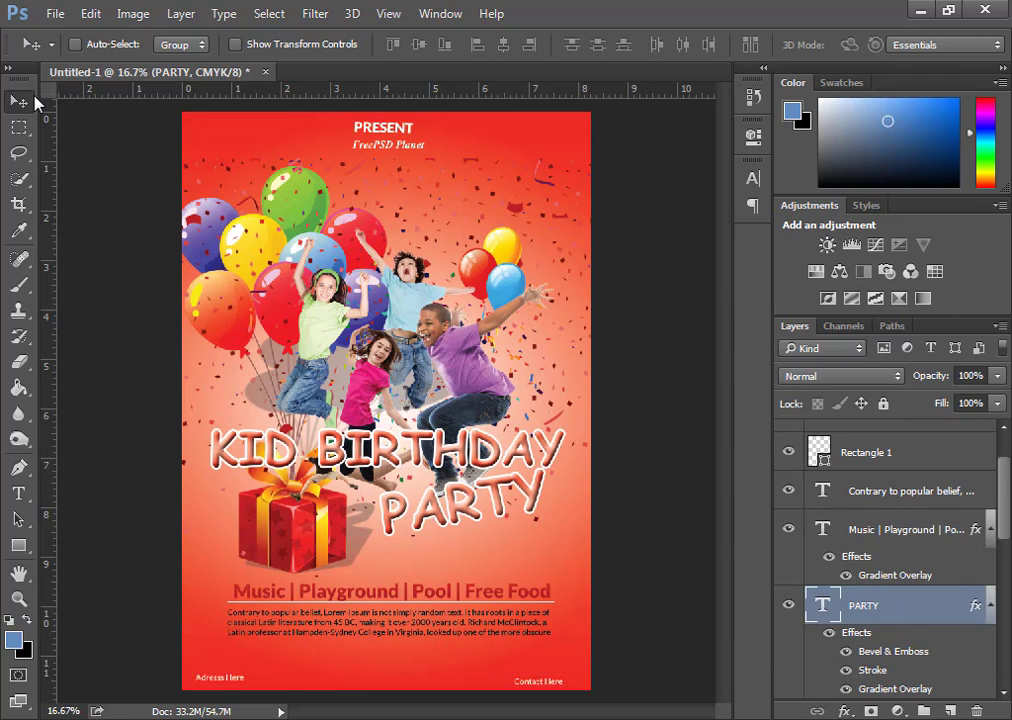
key("ctrl+minus")
key("ctrl+minus")
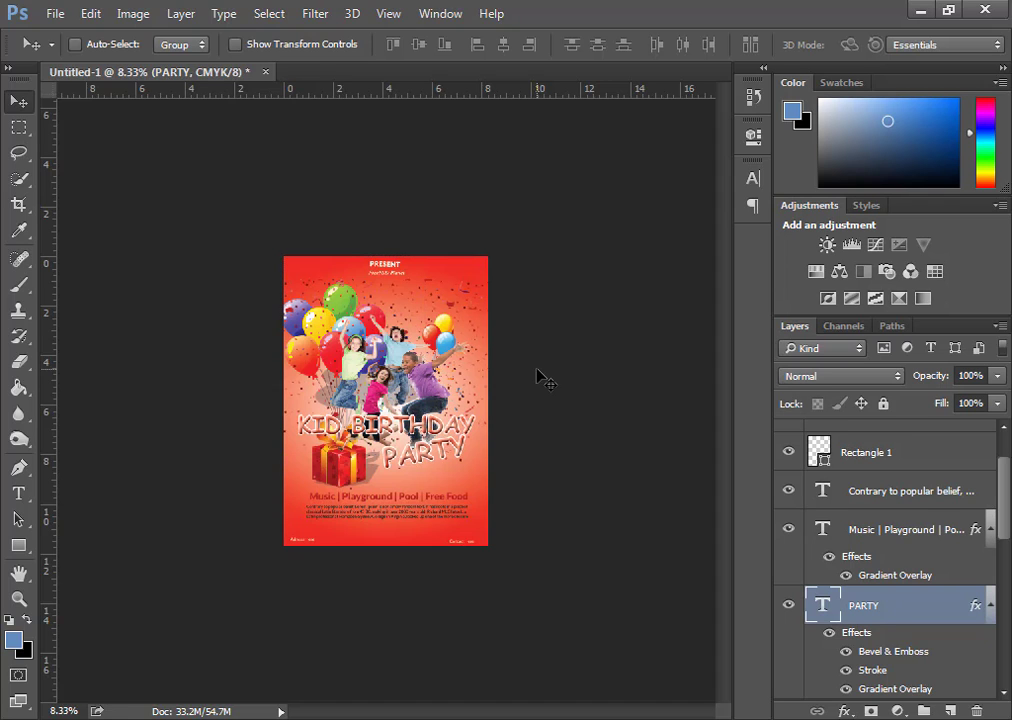
key("ctrl+plus")
key("ctrl+plus")
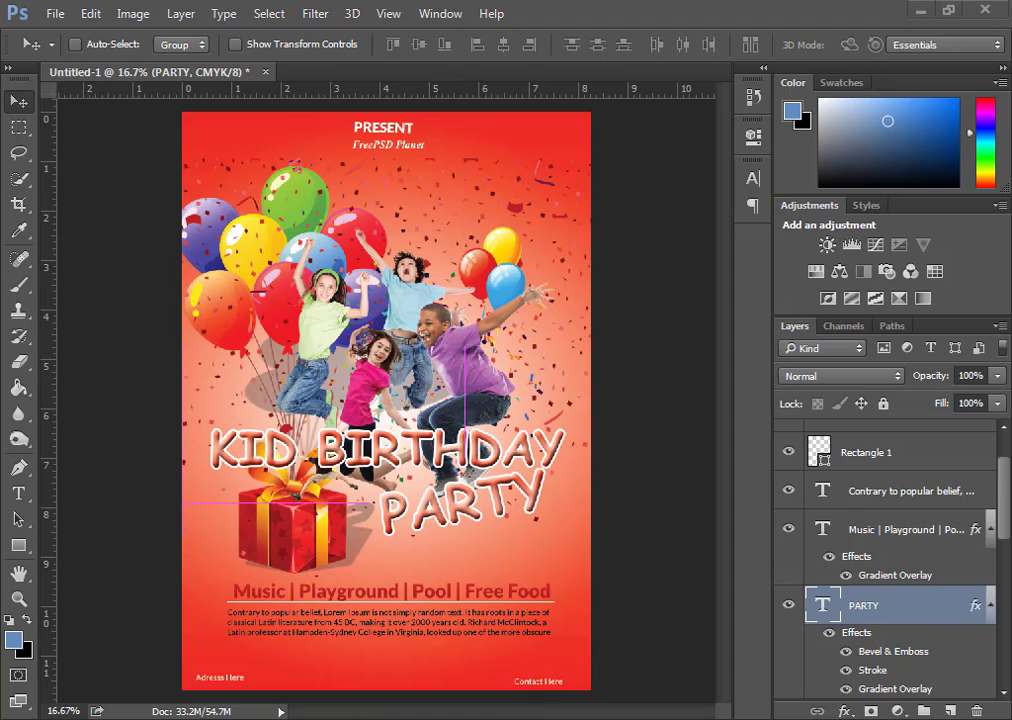